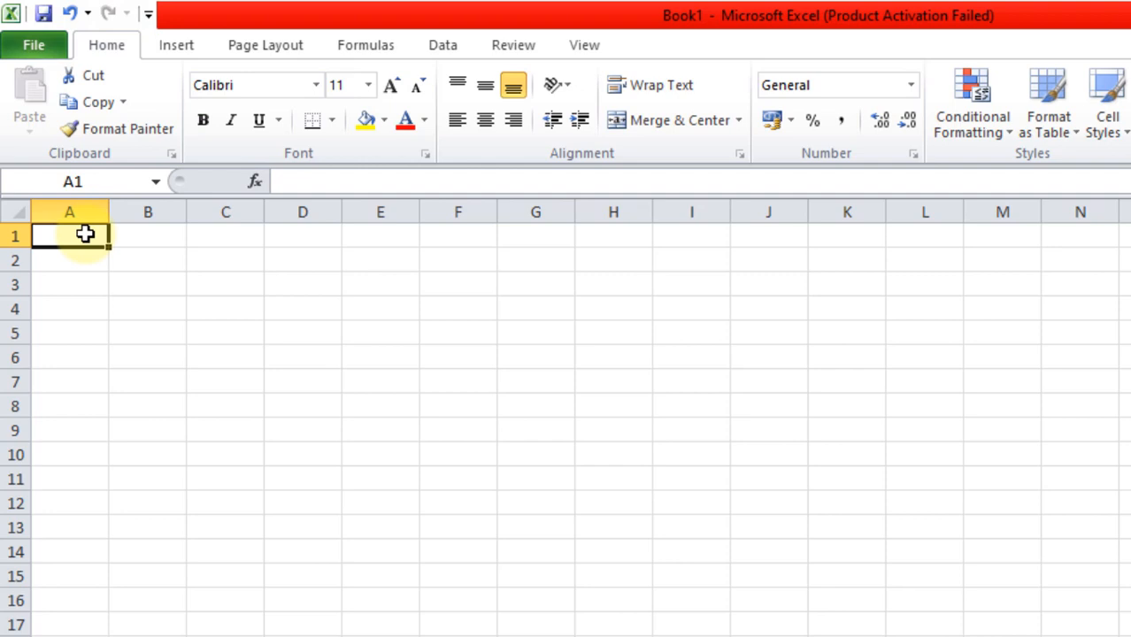
Enter the column headings RN in A1 and NAME in B1.
{"action": "left_click", "coordinate": [129, 334]}
{"action": "left_click", "coordinate": [86, 233]}
{"action": "left_click", "coordinate": [213, 302]}
{"action": "left_click", "coordinate": [66, 237]}
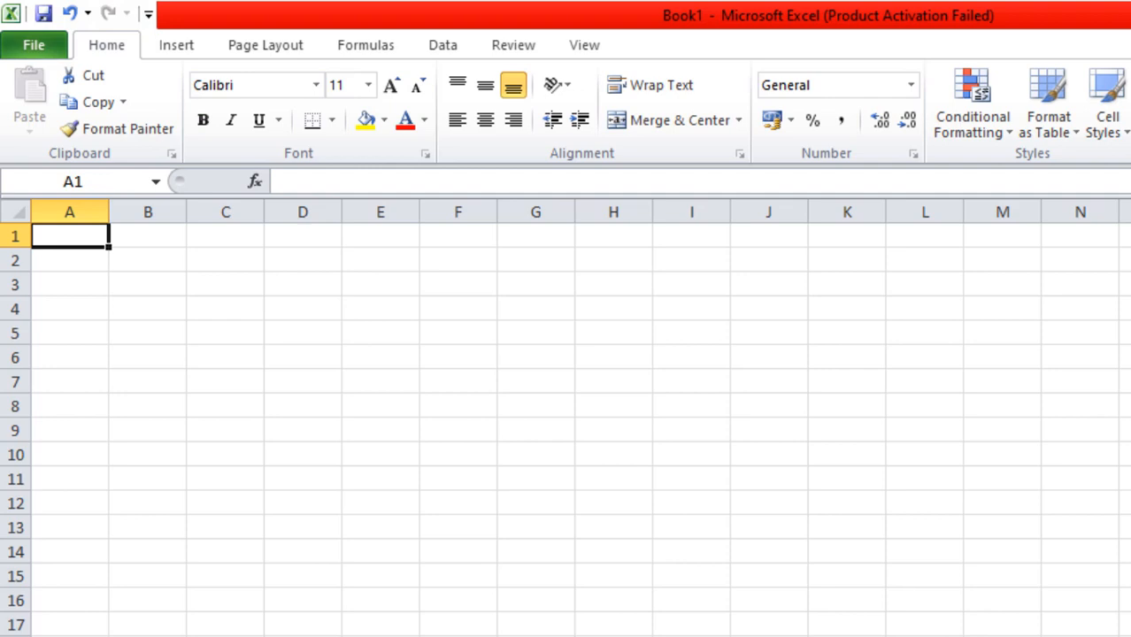
{"action": "type", "text": "r"}
{"action": "key", "text": "BackSpace"}
{"action": "type", "text": "Rn"}
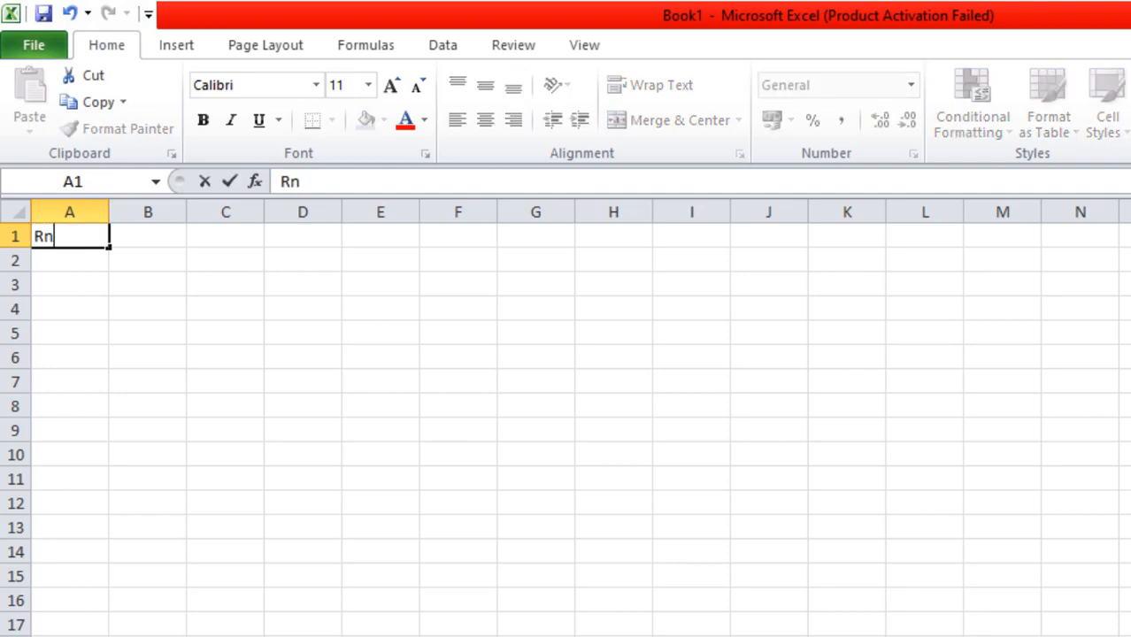
{"action": "key", "text": "BackSpace"}
{"action": "type", "text": "N"}
{"action": "key", "text": "Tab"}
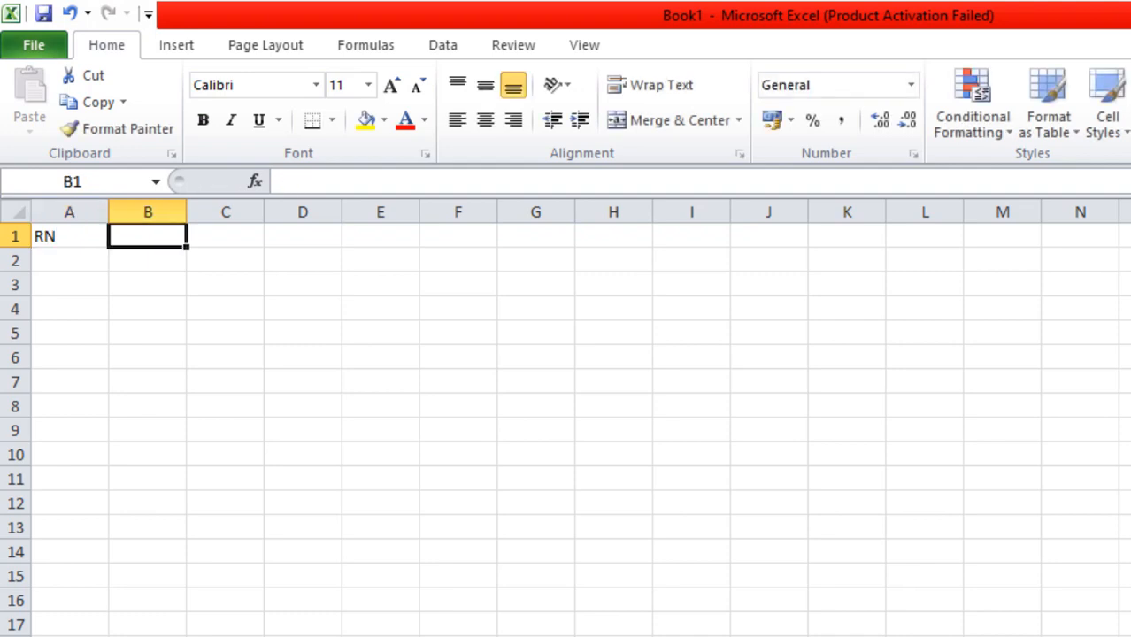
{"action": "type", "text": "NAME"}
{"action": "key", "text": "Tab"}
Add the headings CLASS, MARKS and RESULT in C1, D1 and E1.
{"action": "type", "text": "C"}
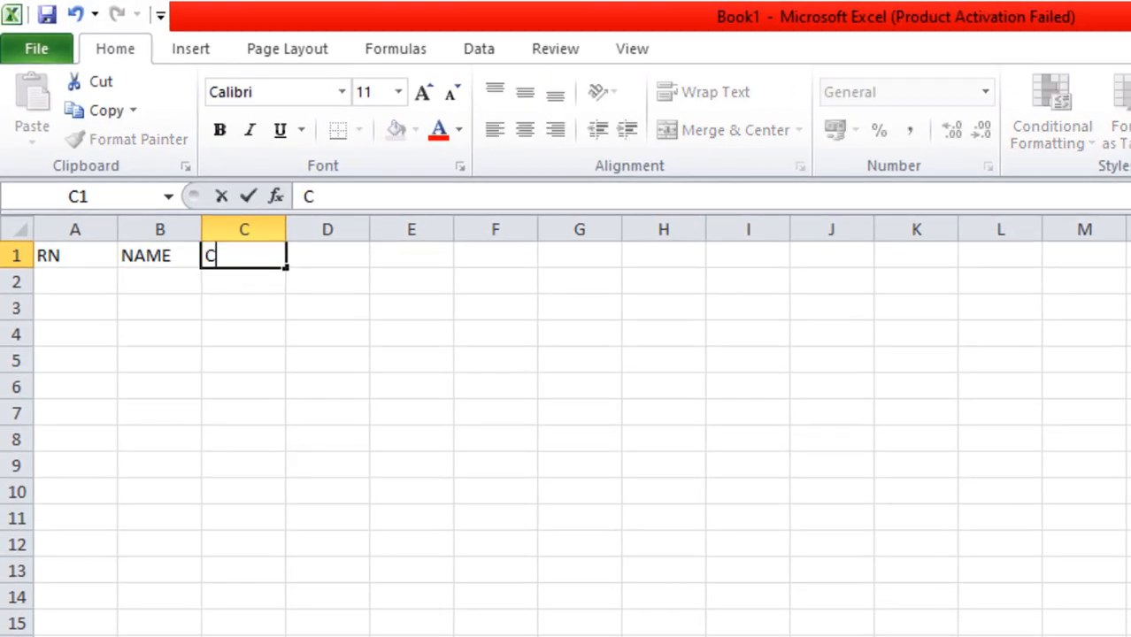
{"action": "type", "text": "LASS"}
{"action": "key", "text": "Tab"}
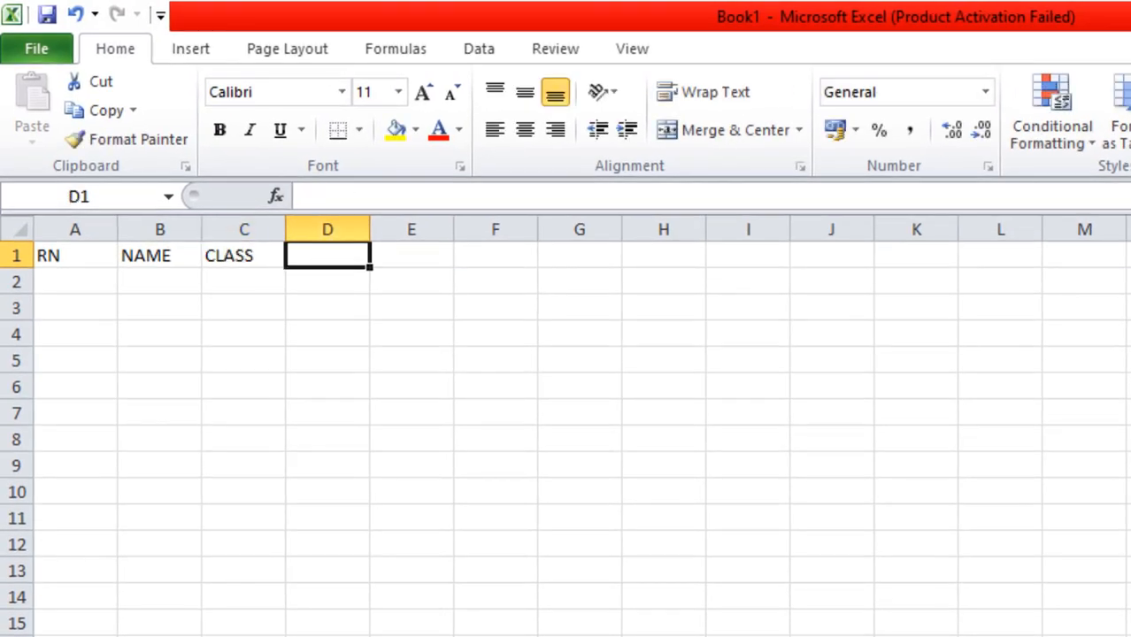
{"action": "type", "text": "MARKE"}
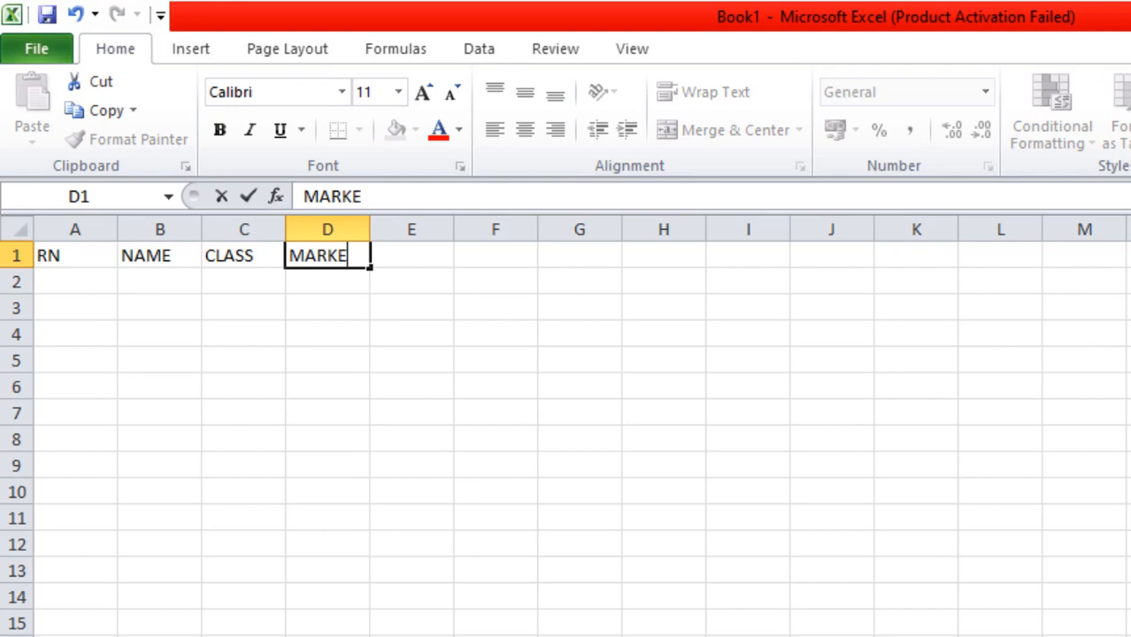
{"action": "key", "text": "BackSpace"}
{"action": "type", "text": "S"}
{"action": "key", "text": "Tab"}
{"action": "type", "text": "RESULT"}
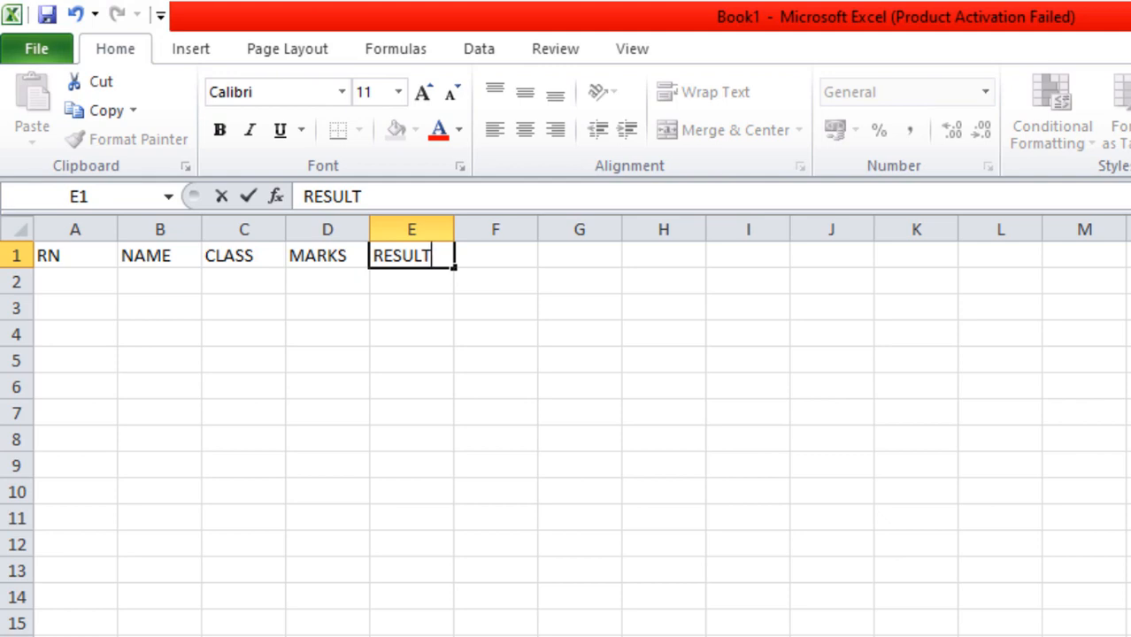
{"action": "key", "text": "Return"}
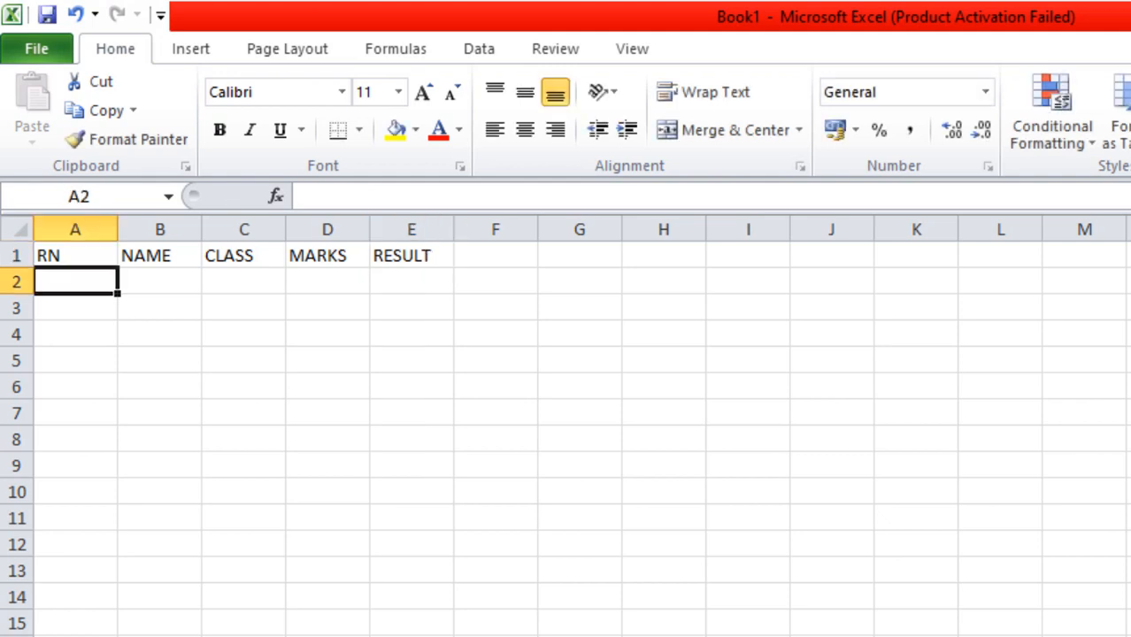
Enter A001 and A002 in A2 and A3 and fill the series down through A12.
{"action": "type", "text": "A001"}
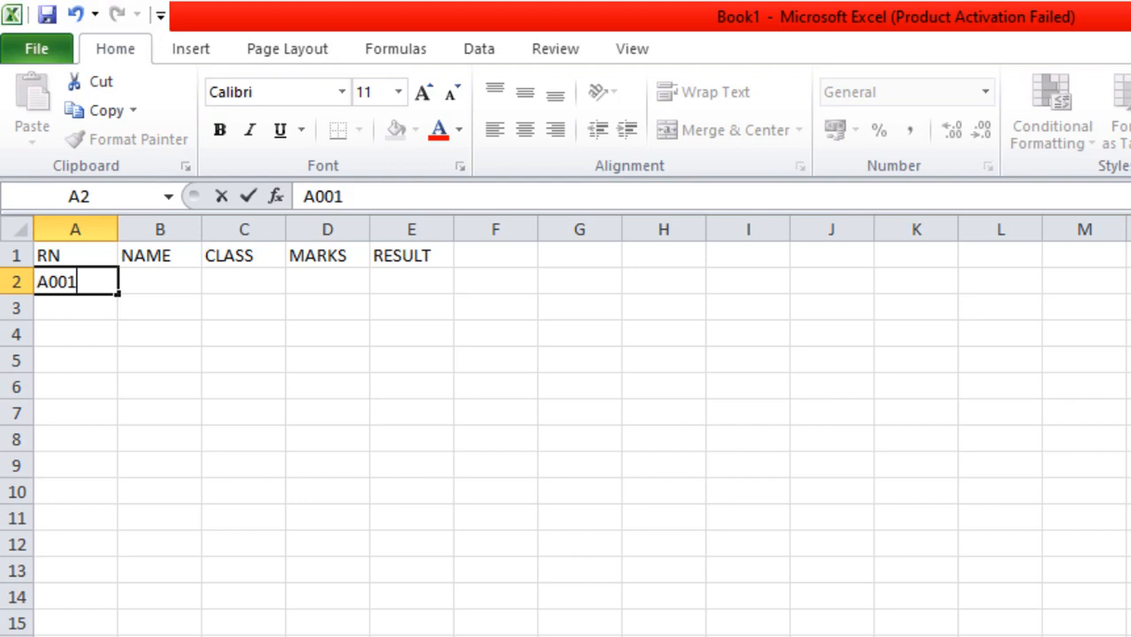
{"action": "key", "text": "Return"}
{"action": "type", "text": "A002"}
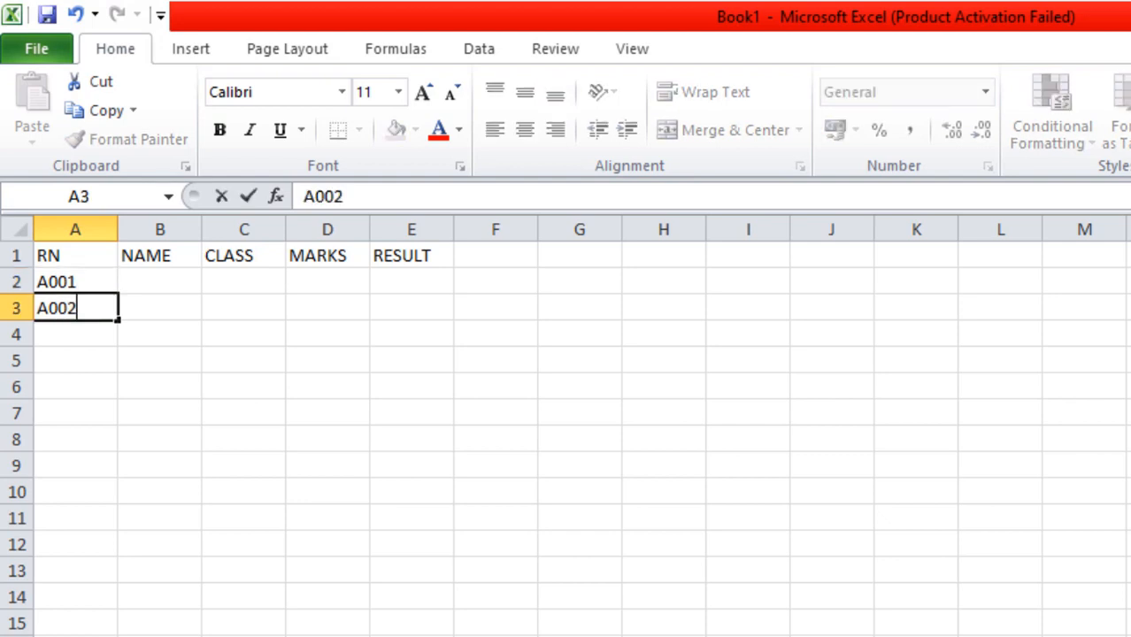
{"action": "key", "text": "Return"}
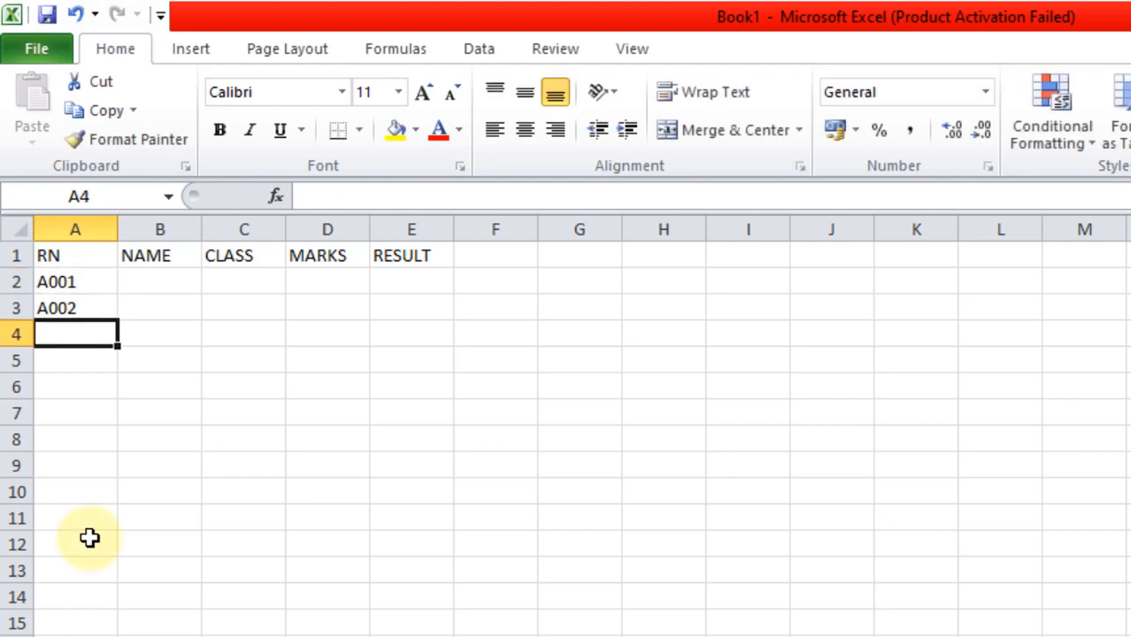
{"action": "left_click_drag", "start_coordinate": [84, 281], "coordinate": [110, 553]}
{"action": "left_click", "coordinate": [217, 482]}
Enter the first four students' names in cells B2 to B5 of the NAME column.
{"action": "left_click", "coordinate": [139, 284]}
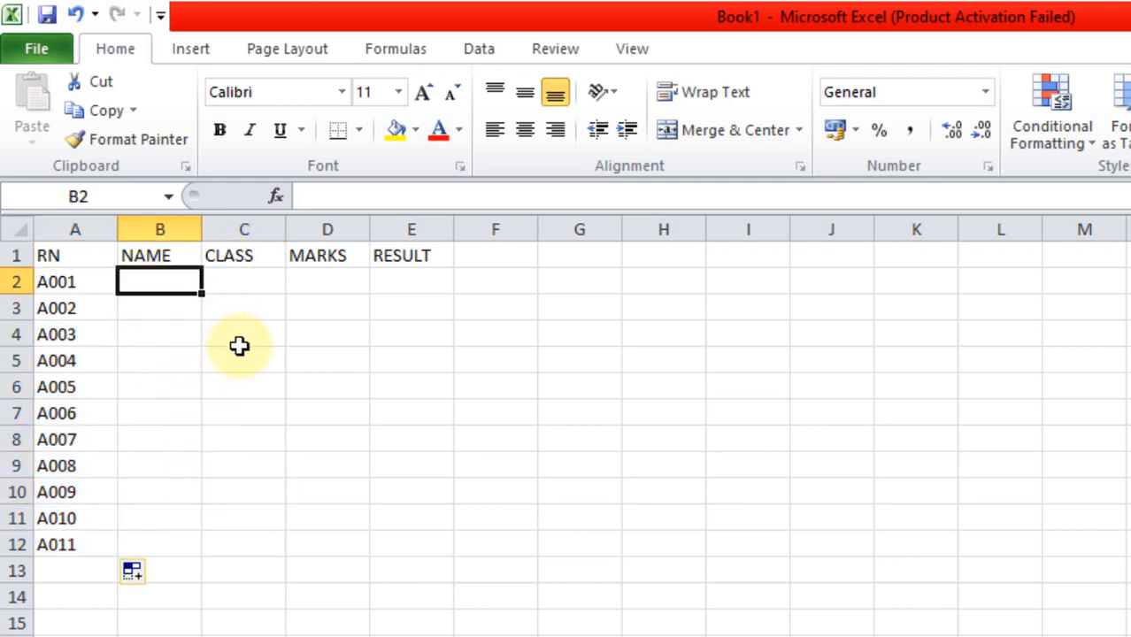
{"action": "type", "text": "ARUN"}
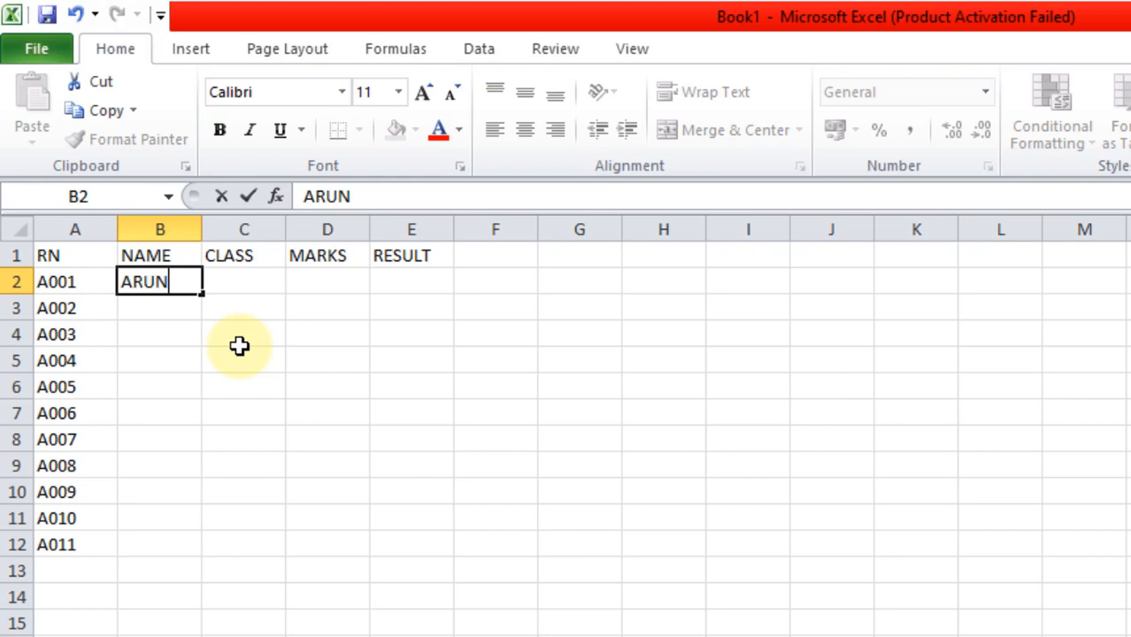
{"action": "key", "text": "Return"}
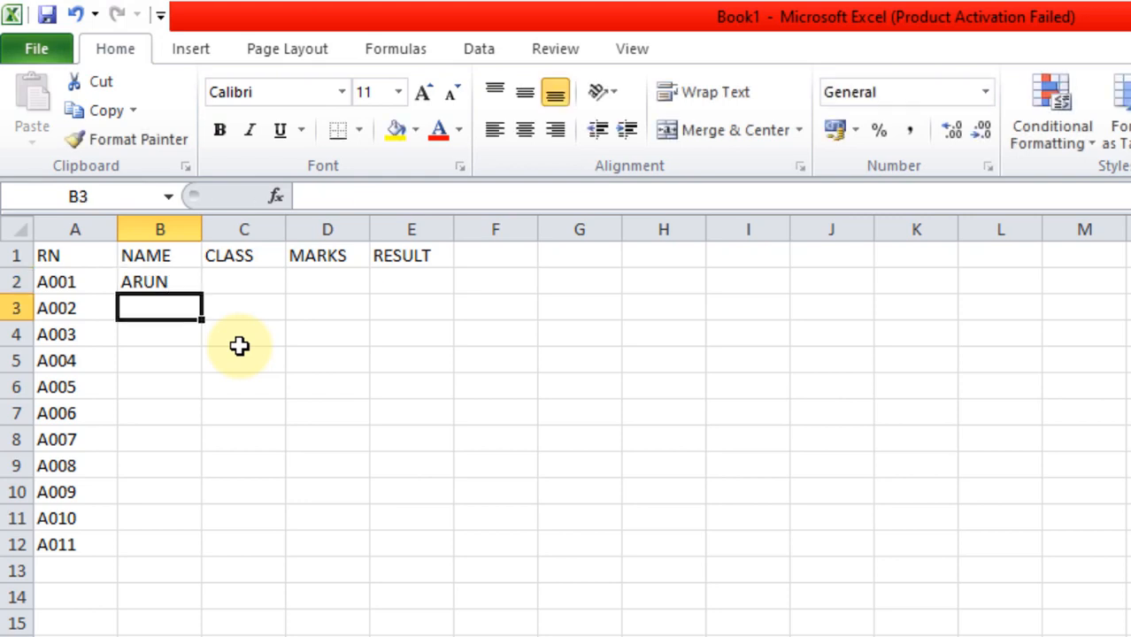
{"action": "type", "text": "VARUN"}
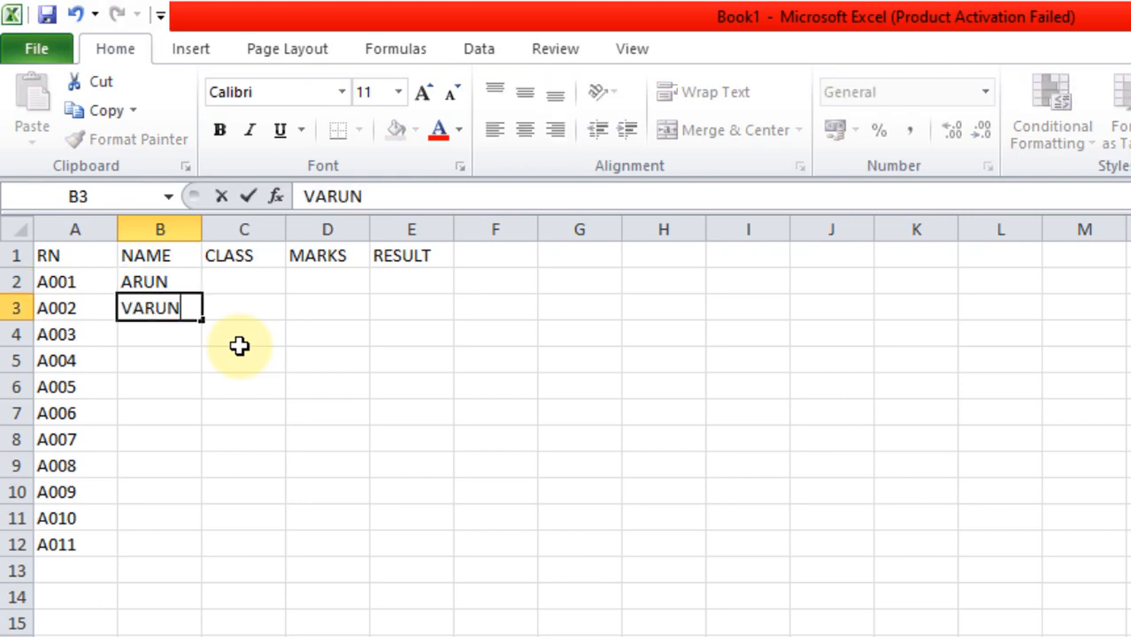
{"action": "key", "text": "Return"}
{"action": "type", "text": "TARUN"}
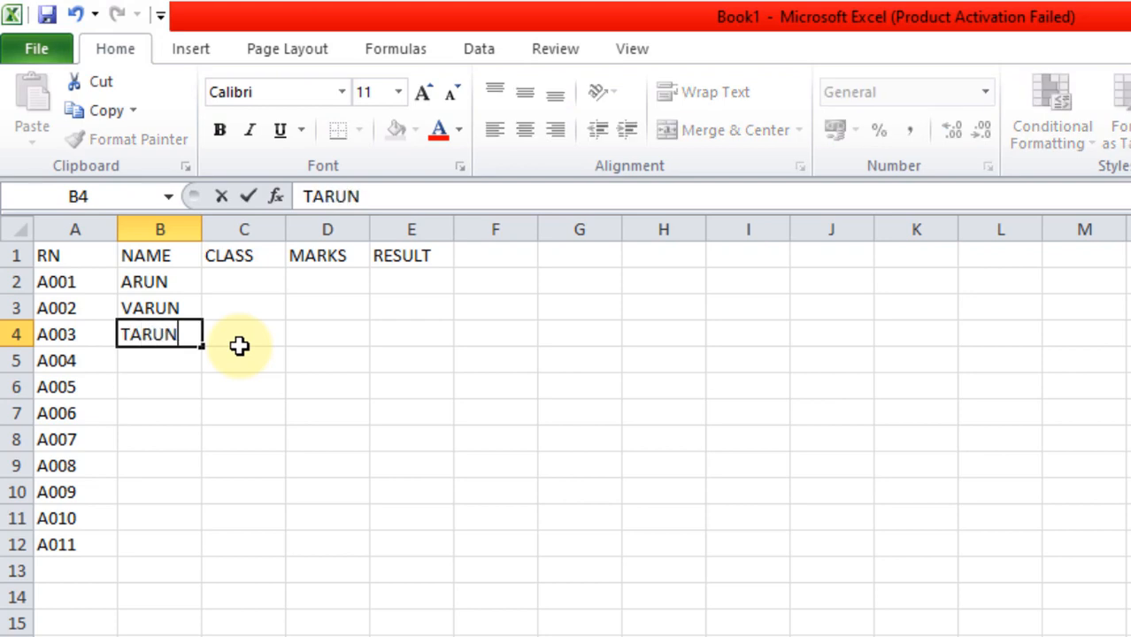
{"action": "key", "text": "Return"}
{"action": "type", "text": "SARUN"}
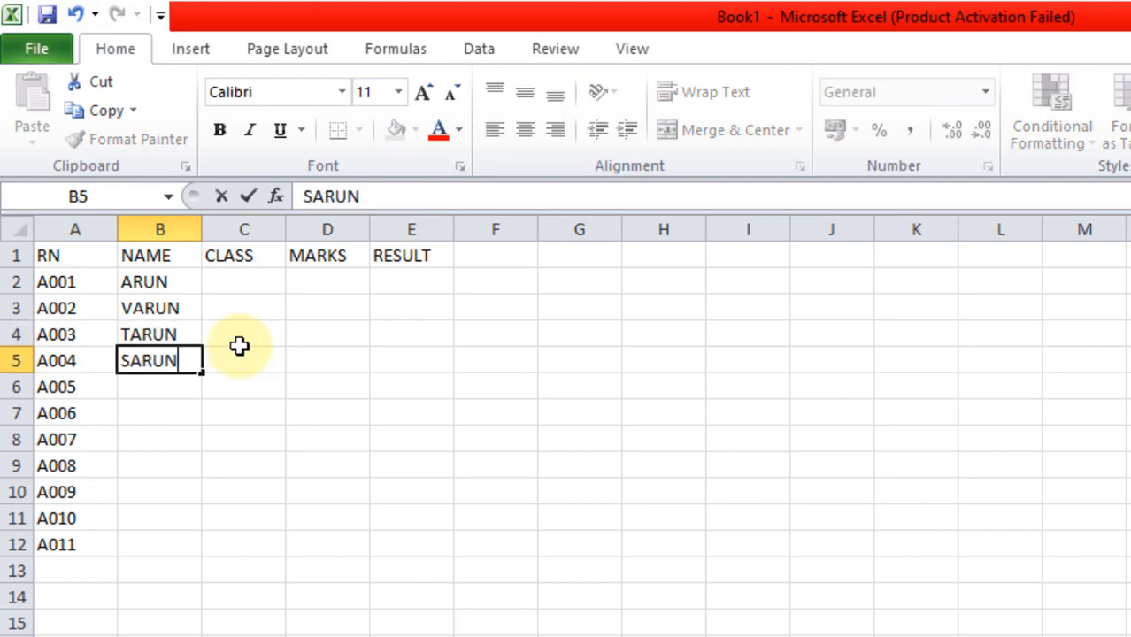
{"action": "key", "text": "Return"}
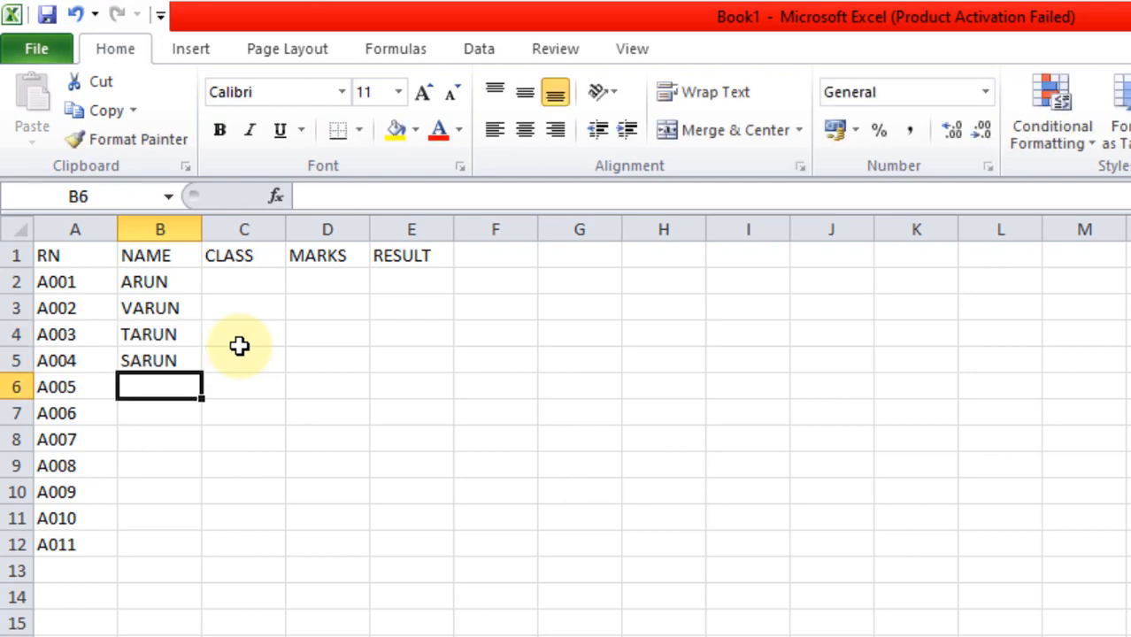
Enter the next four students' names in cells B6 to B9.
{"action": "type", "text": "KARUN"}
{"action": "key", "text": "Return"}
{"action": "type", "text": "REENA"}
{"action": "key", "text": "Return"}
{"action": "type", "text": "MEENA"}
{"action": "key", "text": "Return"}
{"action": "type", "text": "TEENA"}
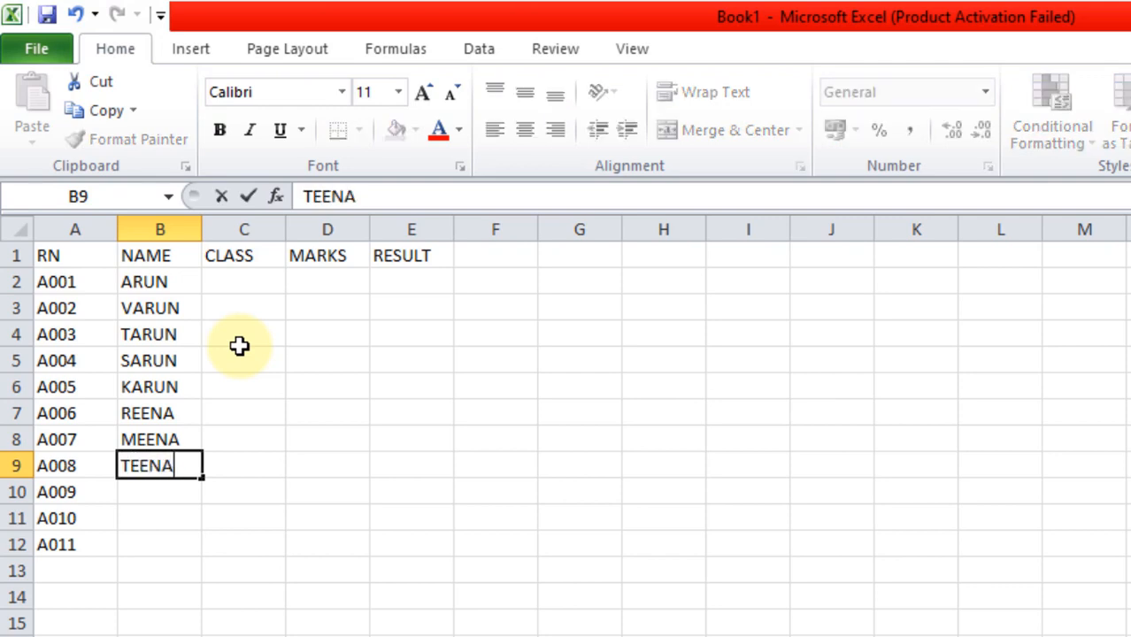
{"action": "key", "text": "Return"}
Enter the last three students' names in cells B10 to B12.
{"action": "type", "text": "SEENA"}
{"action": "key", "text": "Return"}
{"action": "type", "text": "ROHAN"}
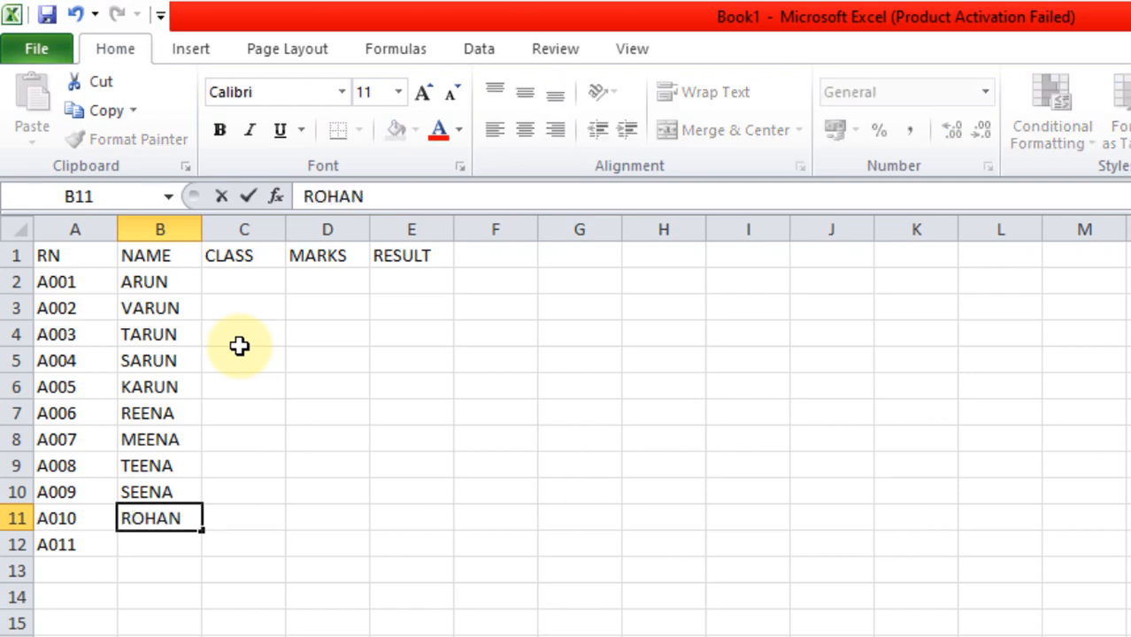
{"action": "key", "text": "Return"}
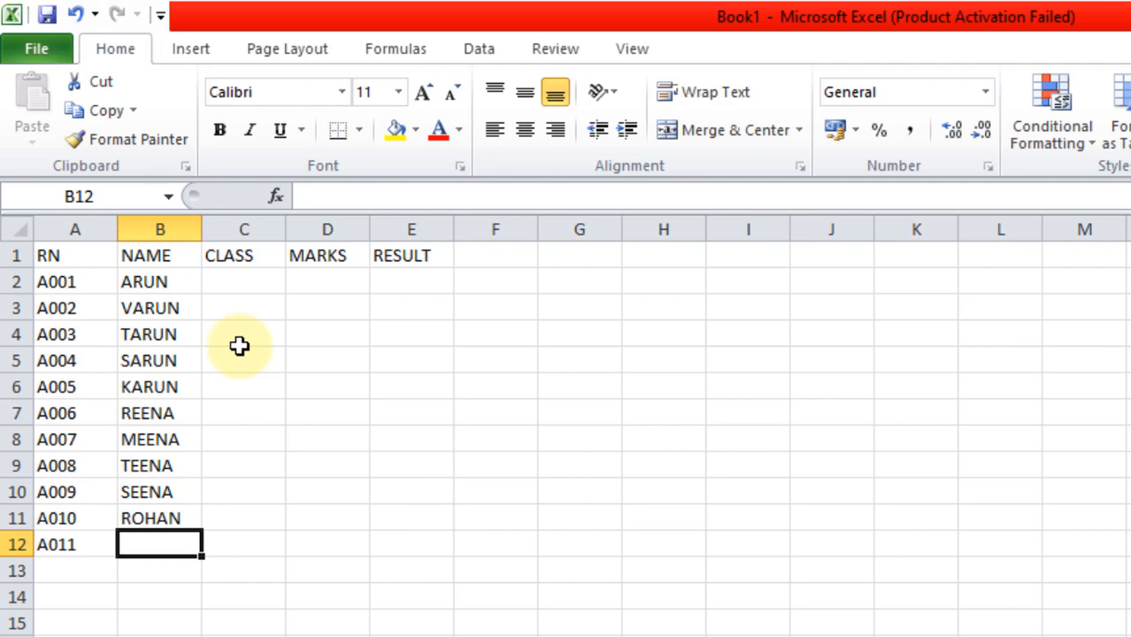
{"action": "type", "text": "MOHAN"}
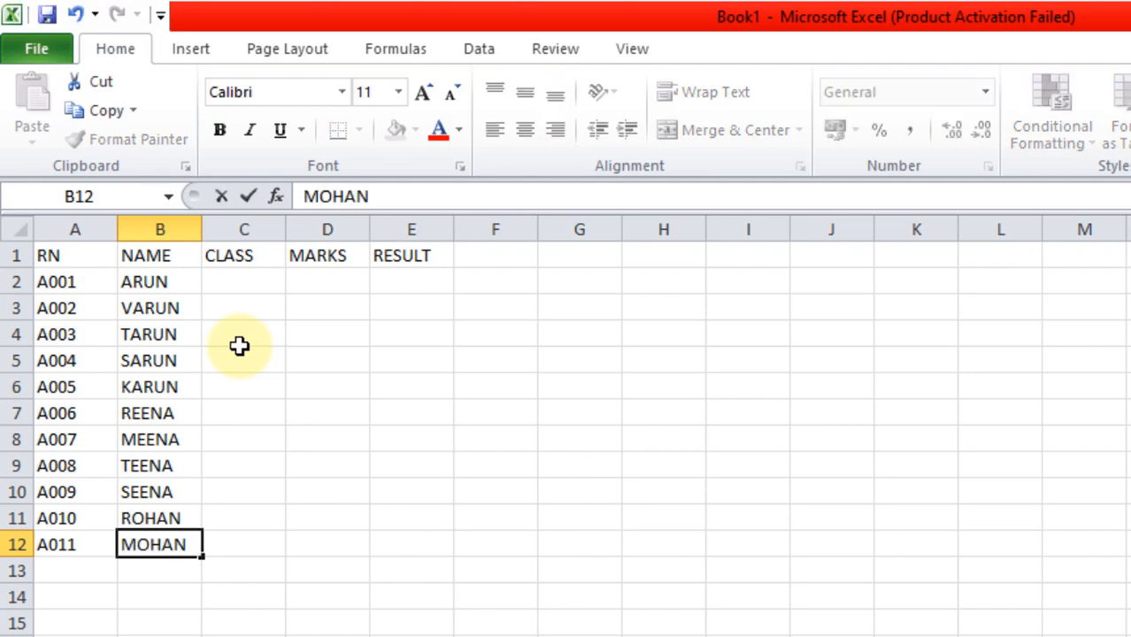
{"action": "key", "text": "Tab"}
Enter 12TH as the first student's class in C2.
{"action": "key", "text": "Up"}
{"action": "key", "text": "Up"}
{"action": "key", "text": "Up"}
{"action": "key", "text": "Up"}
{"action": "key", "text": "Up"}
{"action": "key", "text": "Up"}
{"action": "key", "text": "Up"}
{"action": "key", "text": "Up"}
{"action": "key", "text": "Up"}
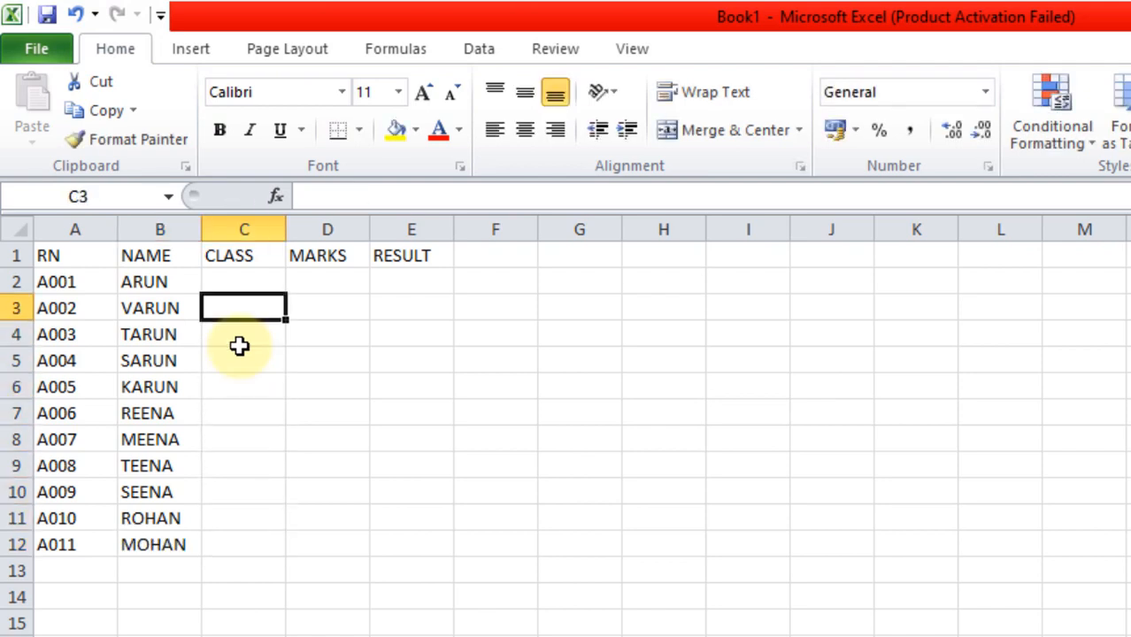
{"action": "key", "text": "Up"}
{"action": "type", "text": "12TH"}
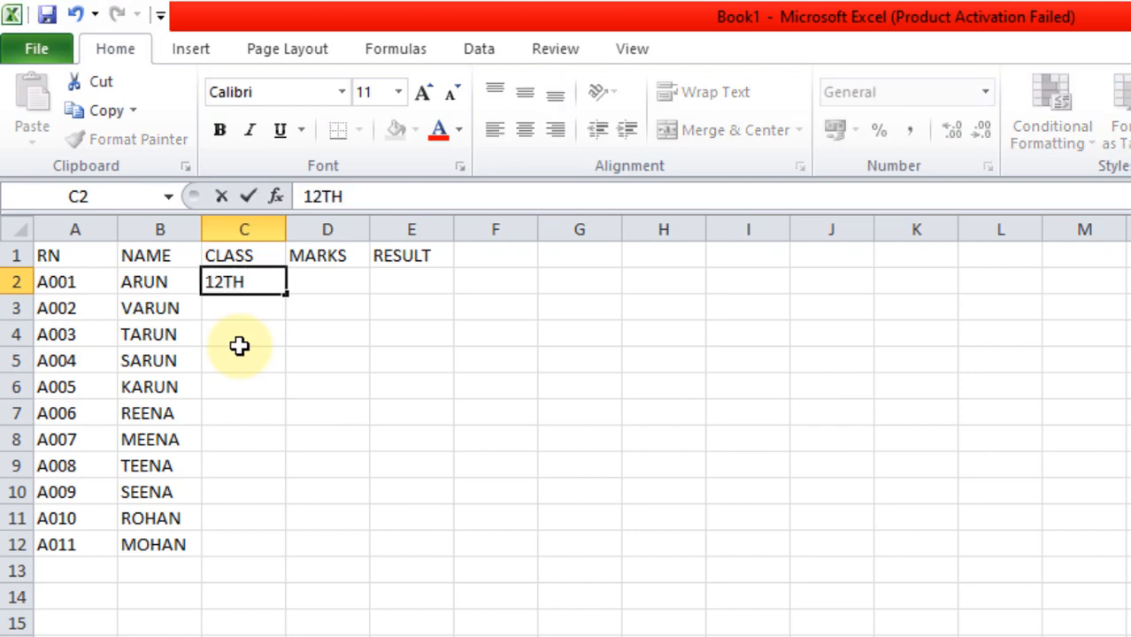
{"action": "key", "text": "Return"}
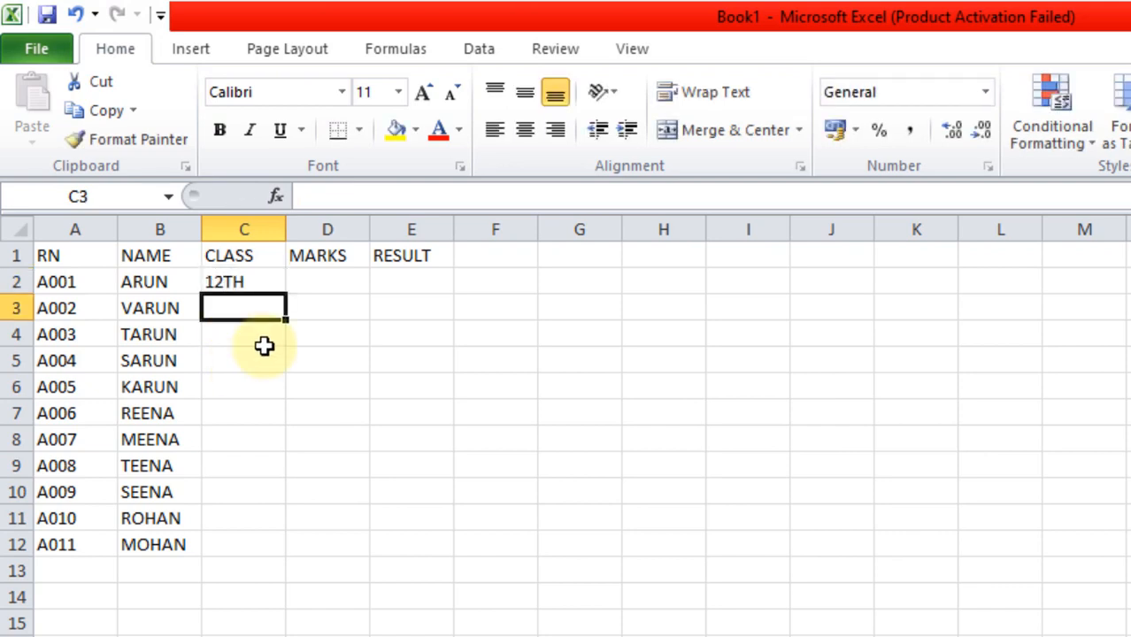
Copy the class value from C2 down the CLASS column through C12.
{"action": "left_click", "coordinate": [258, 283]}
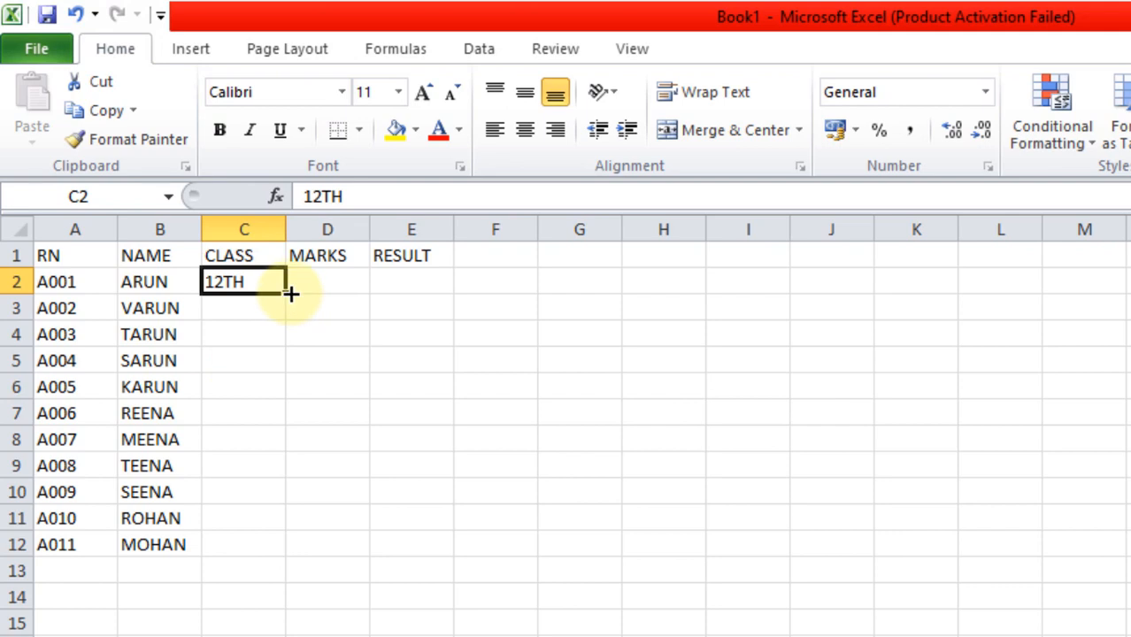
{"action": "left_click_drag", "start_coordinate": [290, 294], "coordinate": [300, 535]}
{"action": "left_click", "coordinate": [373, 455]}
Enter the marks 87, 56, 77 and 34 in cells D2 to D5.
{"action": "left_click", "coordinate": [312, 285]}
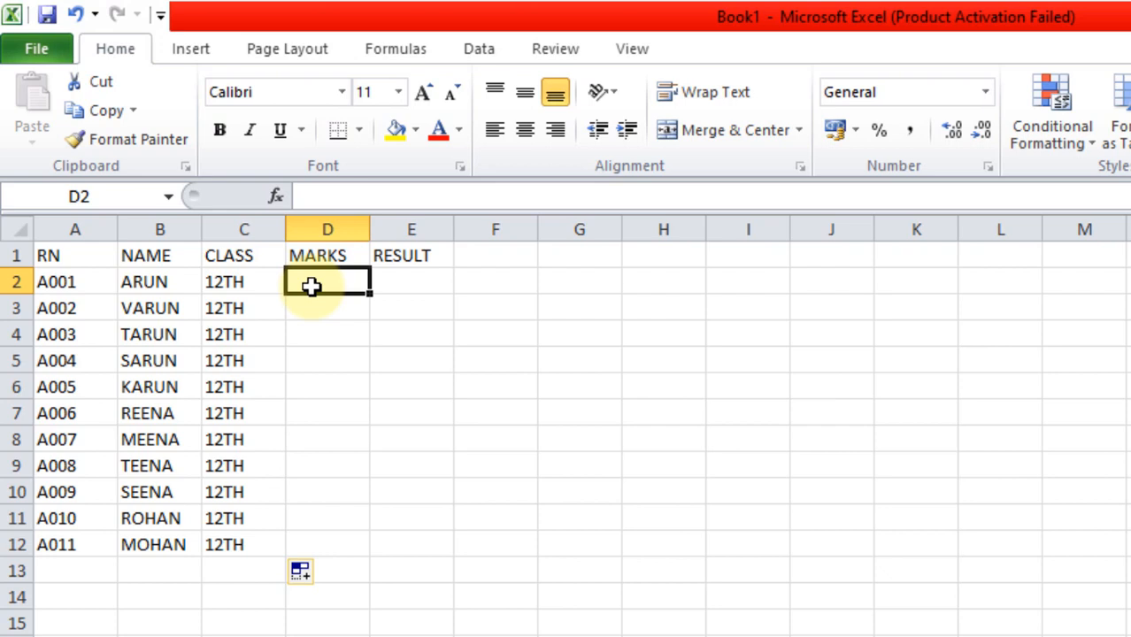
{"action": "type", "text": "87"}
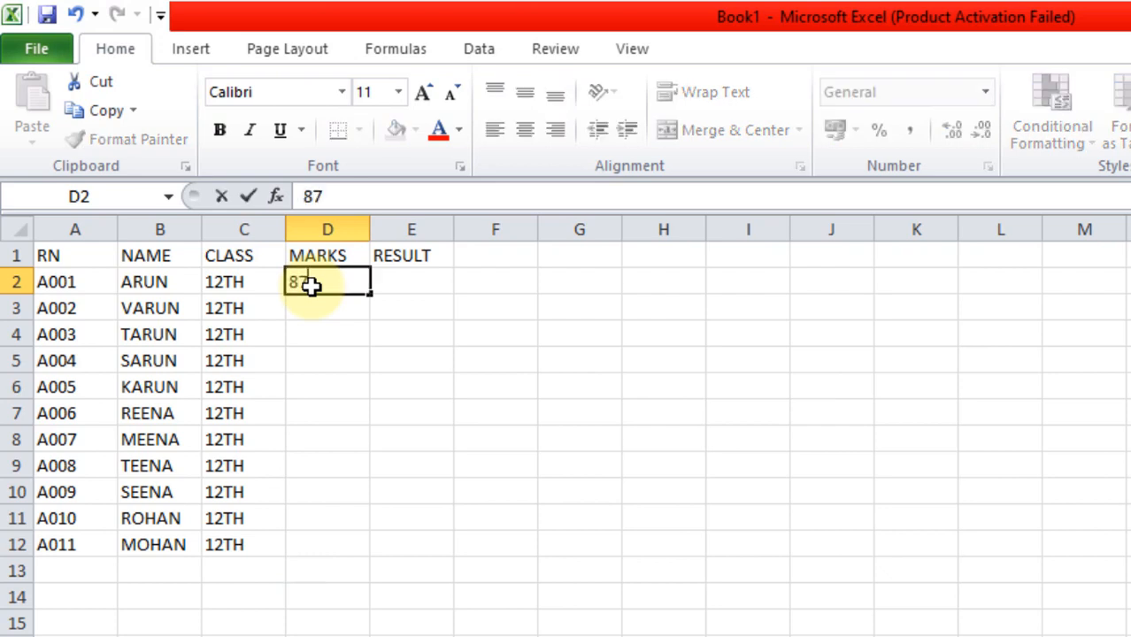
{"action": "key", "text": "Return"}
{"action": "type", "text": "56"}
{"action": "key", "text": "Return"}
{"action": "type", "text": "77"}
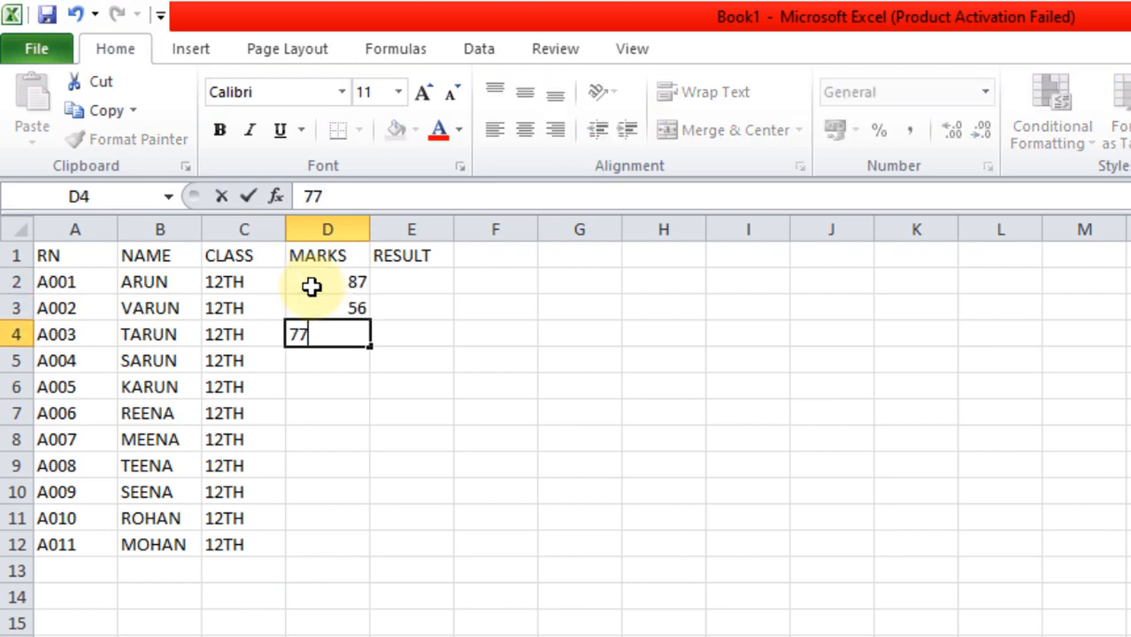
{"action": "key", "text": "Return"}
{"action": "type", "text": "34"}
{"action": "key", "text": "Return"}
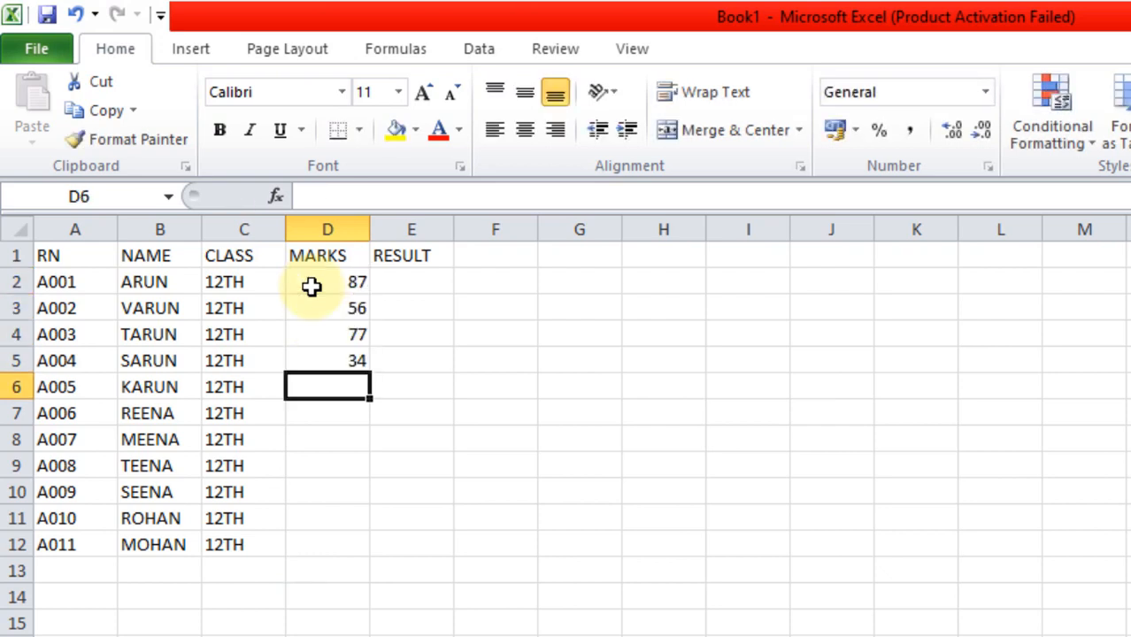
Enter the marks 89, 56, 66 and 65 in cells D6 to D9.
{"action": "type", "text": "89"}
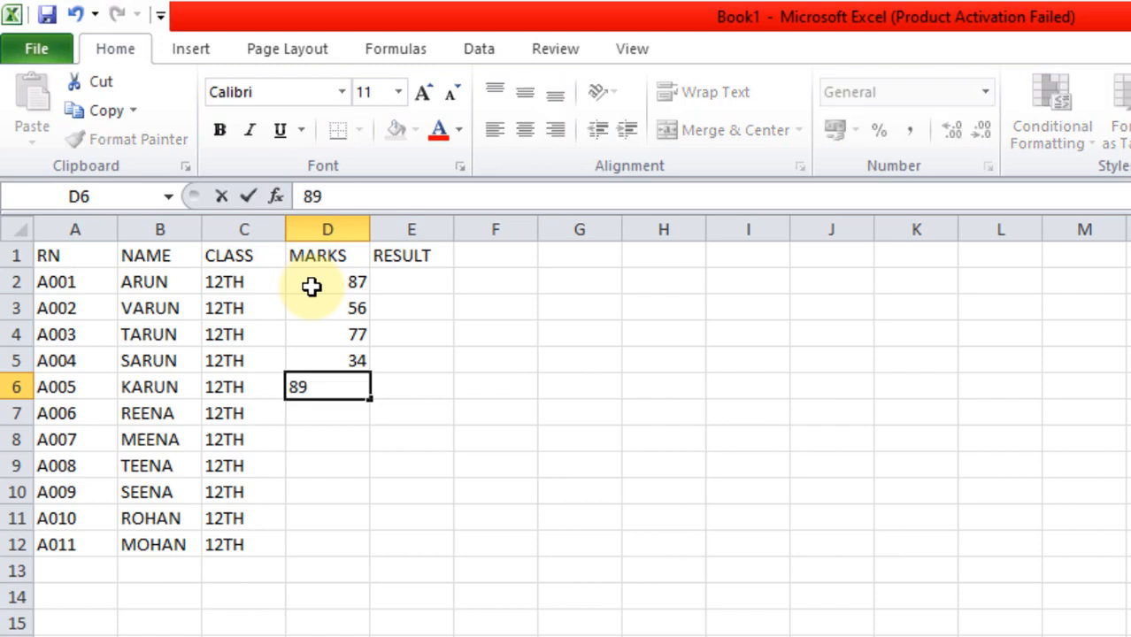
{"action": "key", "text": "Return"}
{"action": "type", "text": "56"}
{"action": "key", "text": "Return"}
{"action": "type", "text": "66"}
{"action": "key", "text": "Return"}
{"action": "type", "text": "65"}
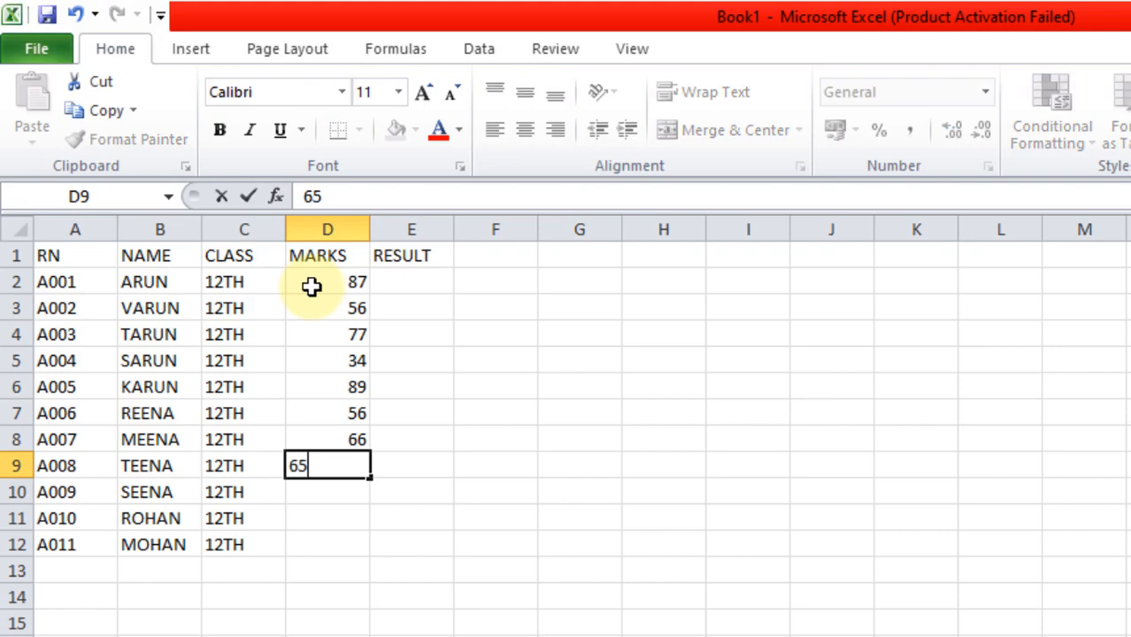
{"action": "key", "text": "Return"}
Enter the marks 34, 77 and 87 in cells D10 to D12.
{"action": "type", "text": "34"}
{"action": "key", "text": "Return"}
{"action": "type", "text": "77"}
{"action": "key", "text": "Return"}
{"action": "type", "text": "87"}
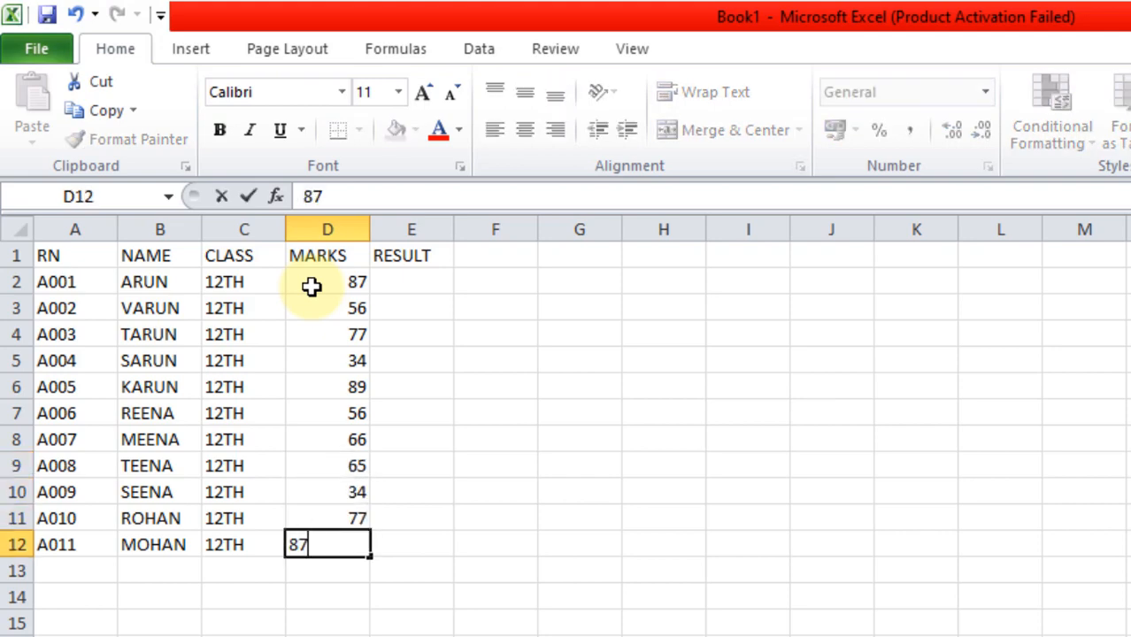
{"action": "left_click", "coordinate": [444, 333]}
Enter PASS in the RESULT column for cells E2 to E4.
{"action": "left_click", "coordinate": [419, 279]}
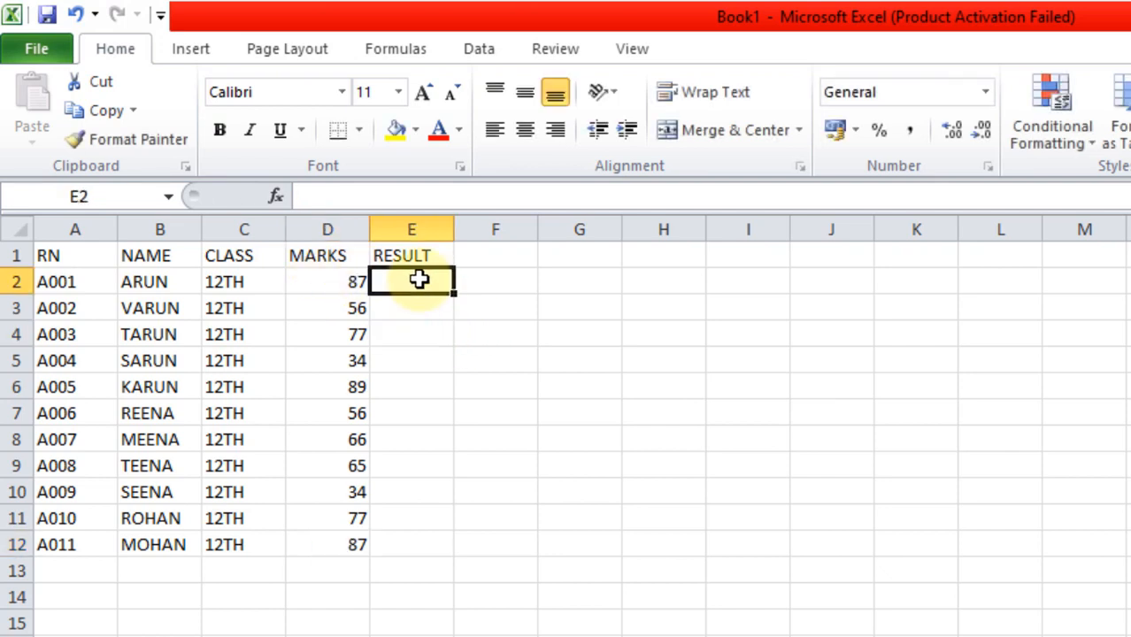
{"action": "type", "text": "PASS"}
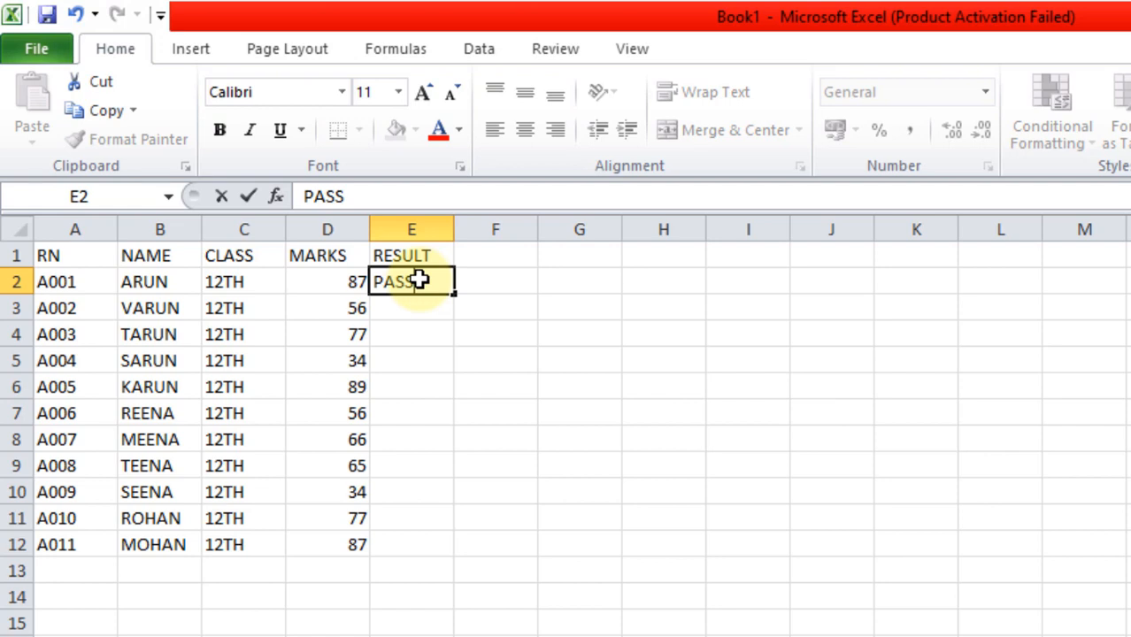
{"action": "key", "text": "Return"}
{"action": "type", "text": "P"}
{"action": "key", "text": "Return"}
{"action": "type", "text": "P"}
{"action": "key", "text": "Return"}
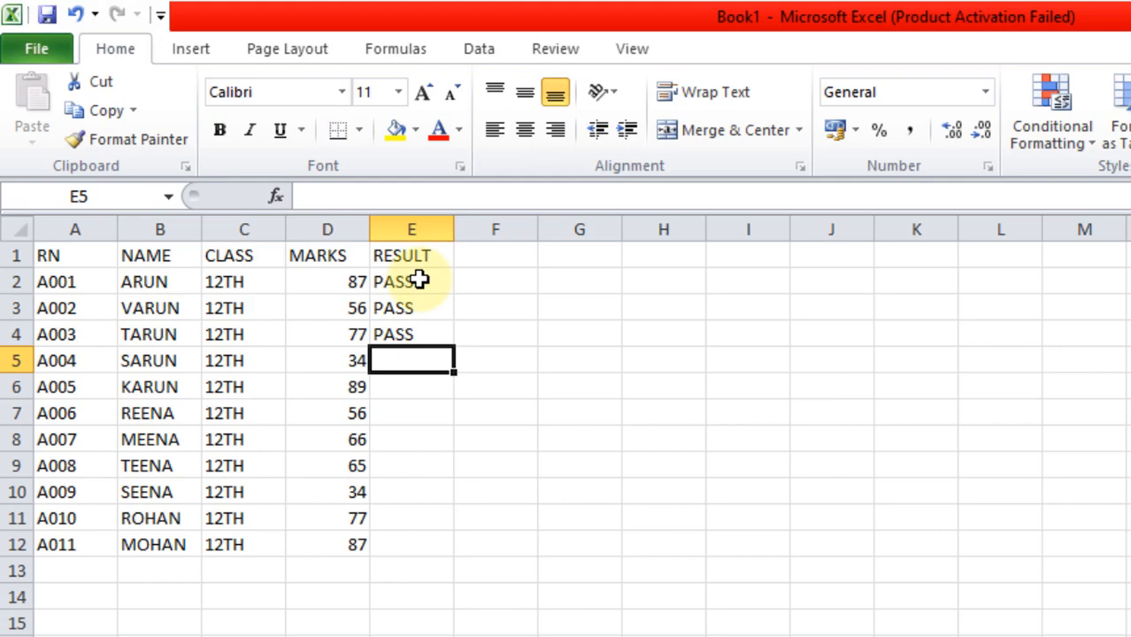
Enter FAIL in E5 and PASS in cells E6 to E9 of the RESULT column.
{"action": "type", "text": "FAIL"}
{"action": "key", "text": "Return"}
{"action": "type", "text": "P"}
{"action": "key", "text": "Return"}
{"action": "type", "text": "P"}
{"action": "key", "text": "Return"}
{"action": "type", "text": "P"}
{"action": "key", "text": "Return"}
{"action": "type", "text": "P"}
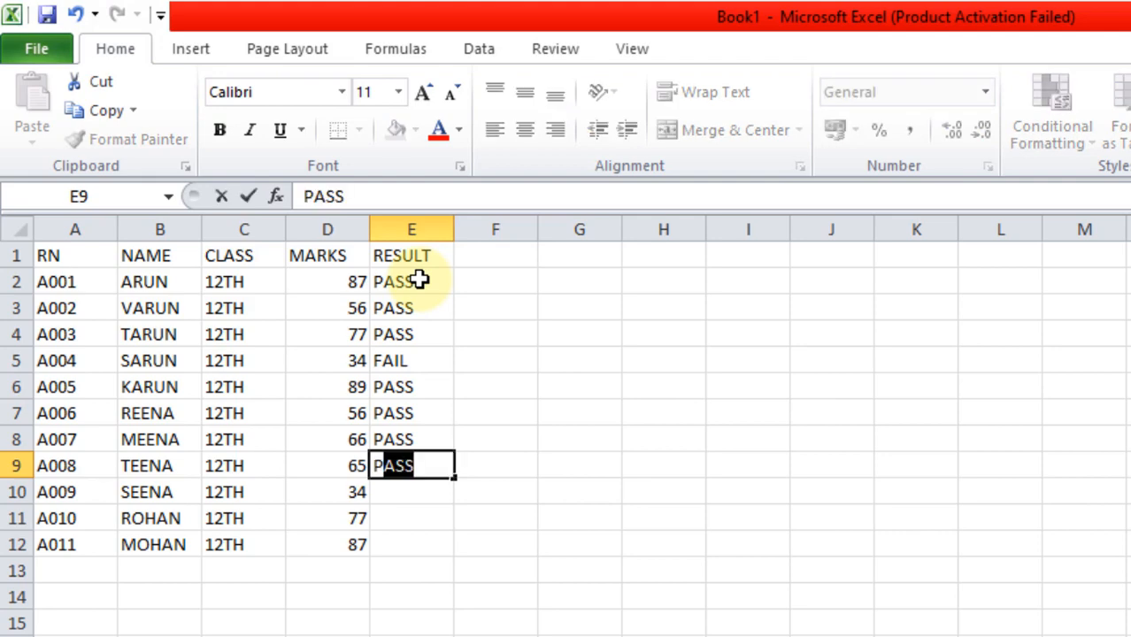
{"action": "key", "text": "Return"}
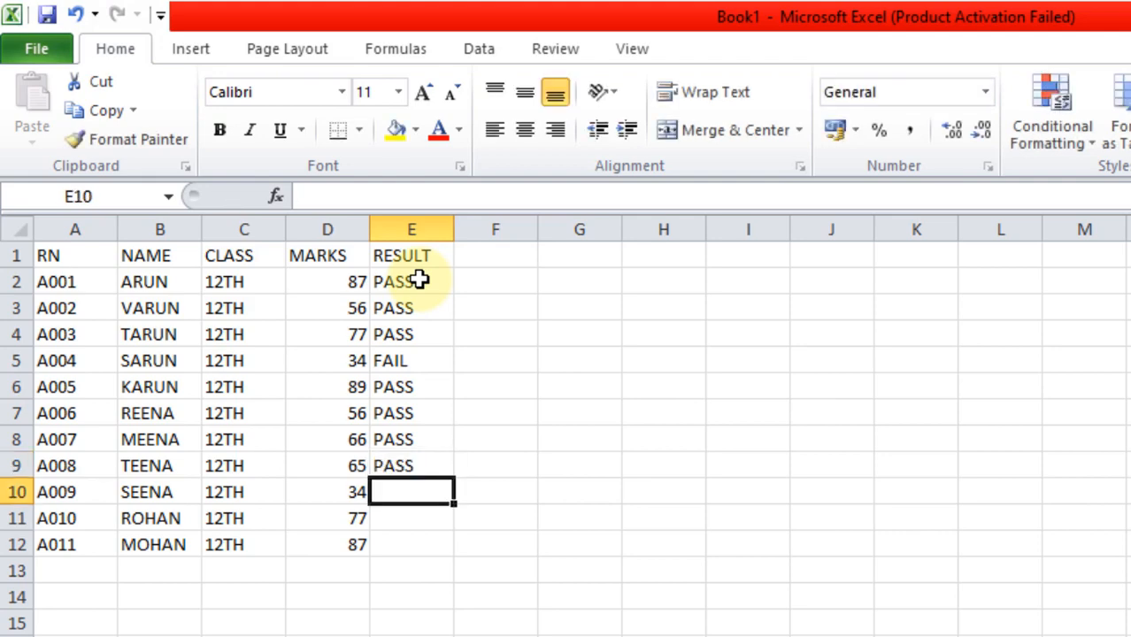
Enter FAIL in E10 and PASS in E11 and E12 to complete the RESULT column.
{"action": "type", "text": "FAIL"}
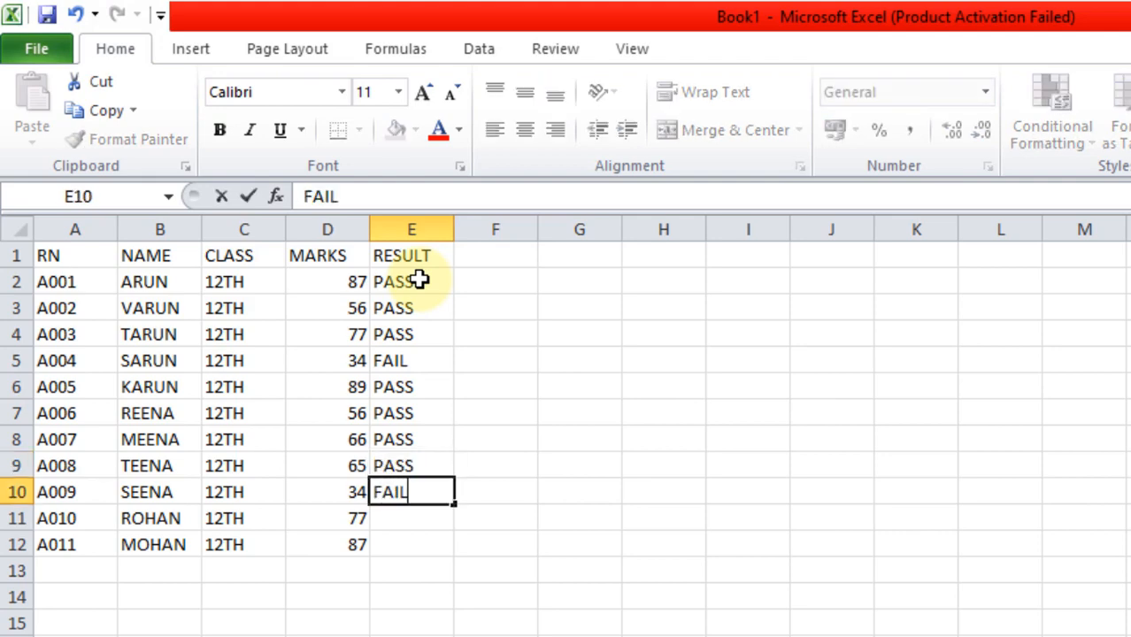
{"action": "key", "text": "Return"}
{"action": "type", "text": "PASS"}
{"action": "key", "text": "Return"}
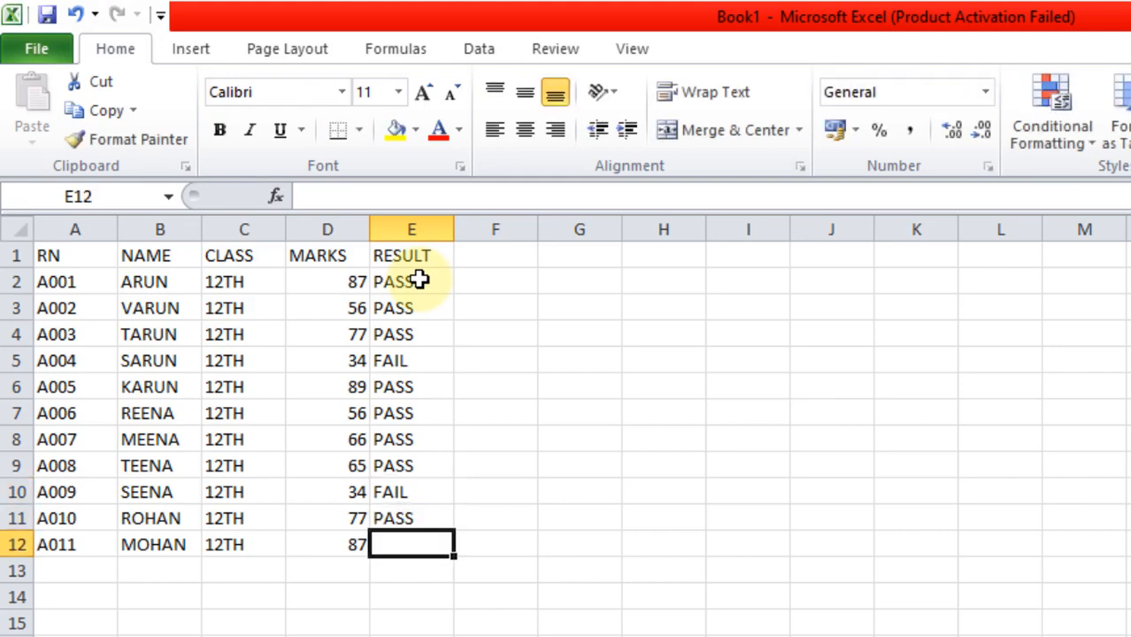
{"action": "type", "text": "P"}
{"action": "key", "text": "Return"}
Make the header cells A1 to E1 bold.
{"action": "left_click_drag", "start_coordinate": [84, 256], "coordinate": [368, 256]}
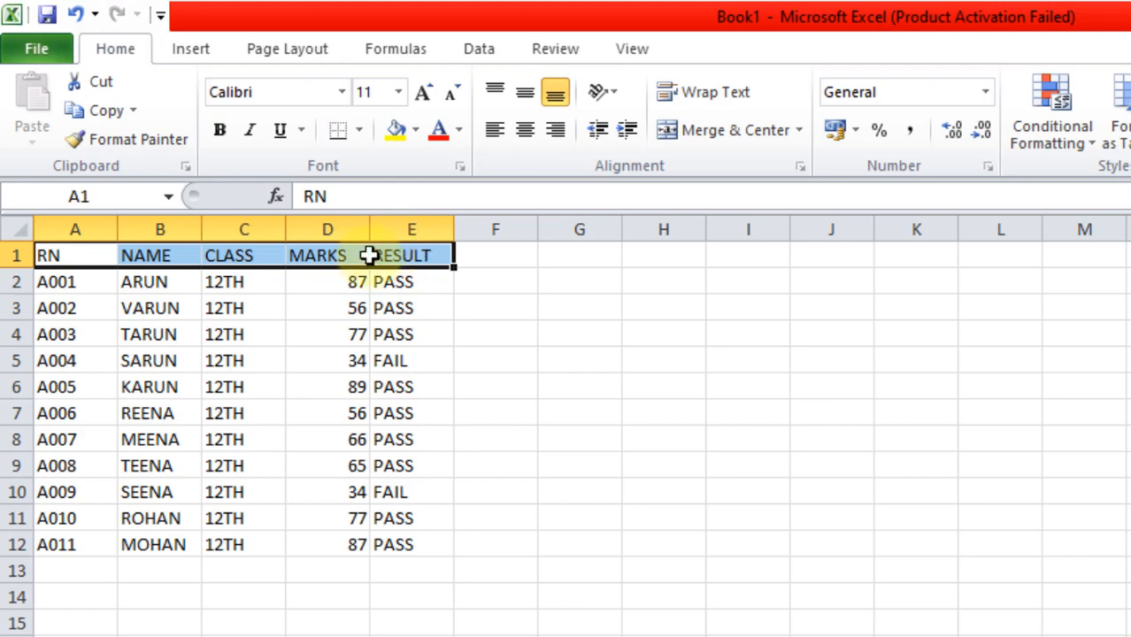
{"action": "key", "text": "ctrl+b"}
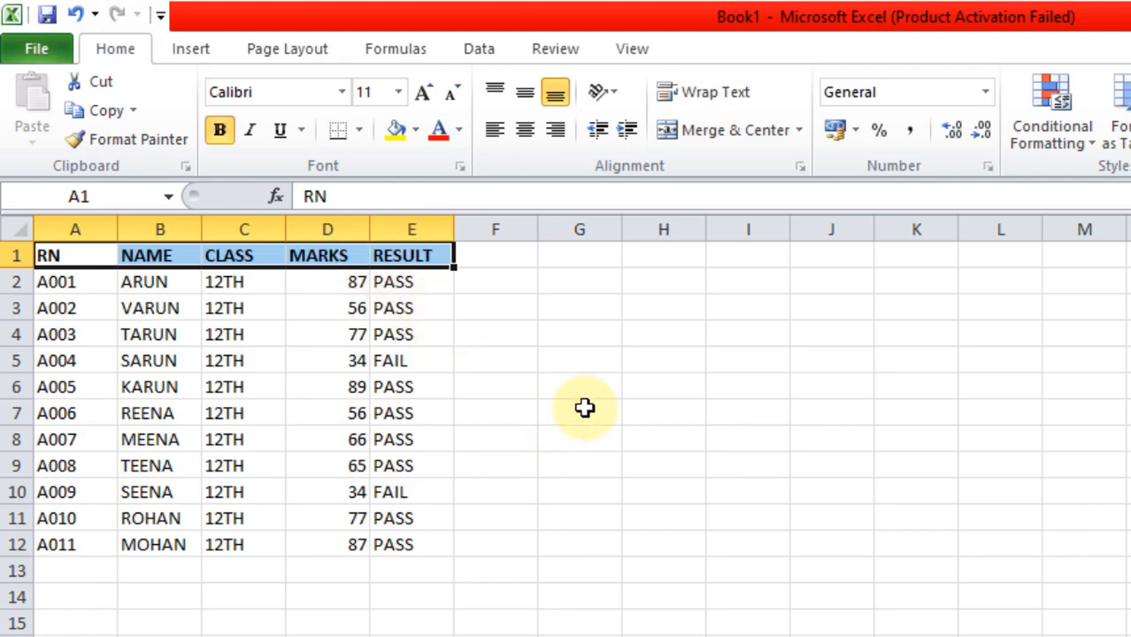
{"action": "left_click", "coordinate": [571, 409]}
{"action": "left_click_drag", "start_coordinate": [78, 257], "coordinate": [239, 256]}
{"action": "left_click", "coordinate": [609, 354]}
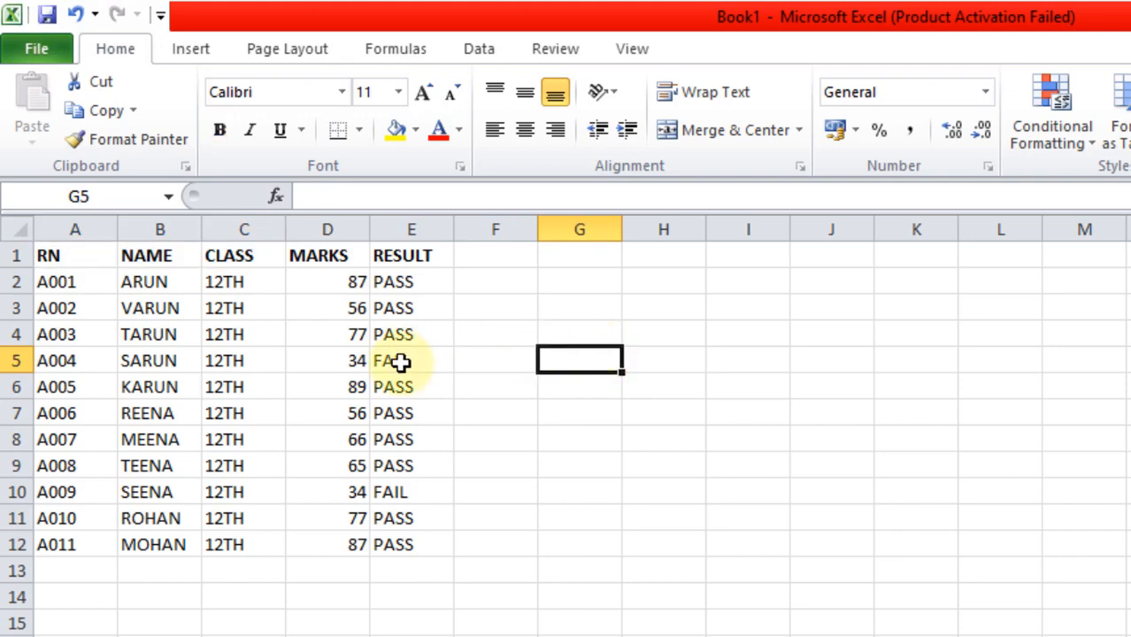
Review the table's columns from RN to RESULT and the first student's record in row 2.
{"action": "left_click", "coordinate": [412, 633]}
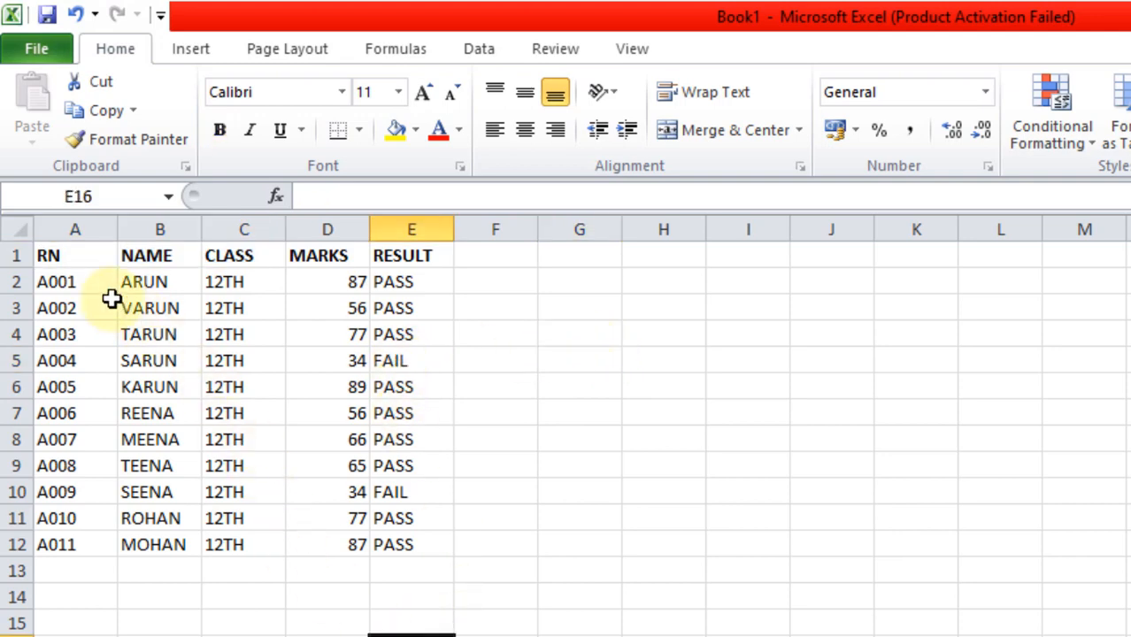
{"action": "left_click", "coordinate": [257, 623]}
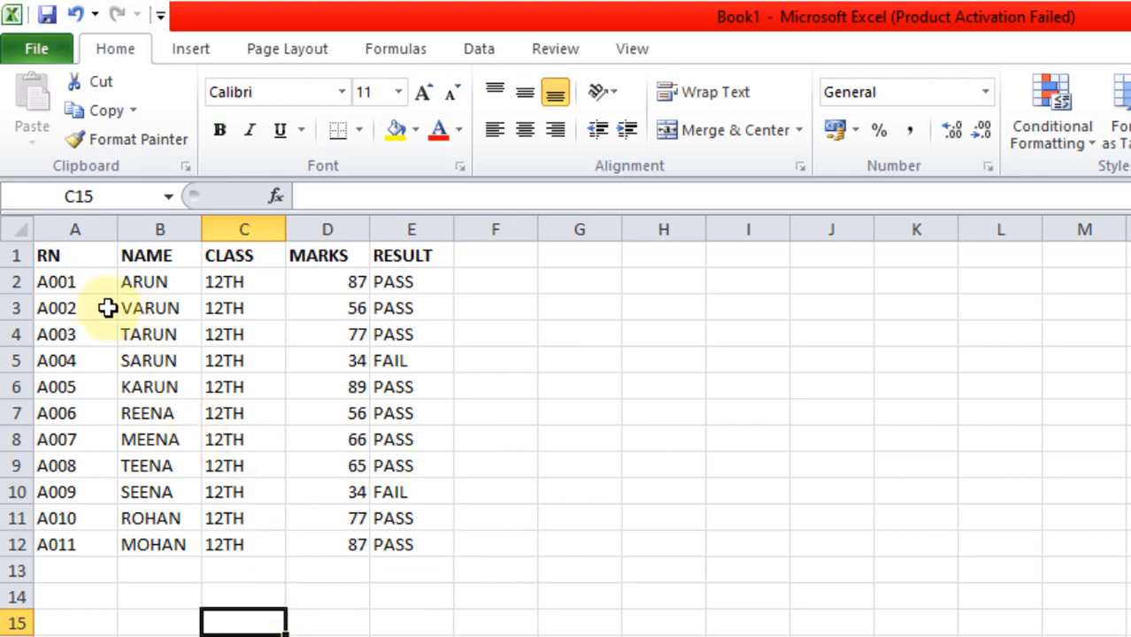
{"action": "left_click", "coordinate": [56, 229]}
{"action": "left_click", "coordinate": [181, 229]}
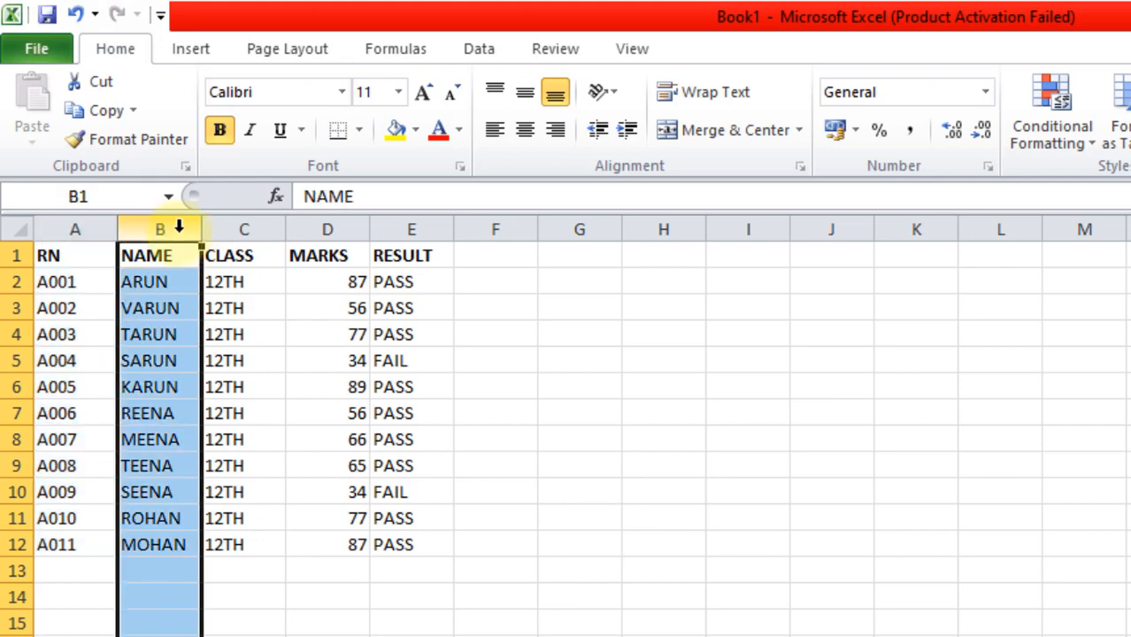
{"action": "left_click", "coordinate": [244, 229]}
{"action": "left_click", "coordinate": [337, 230]}
{"action": "left_click", "coordinate": [384, 232]}
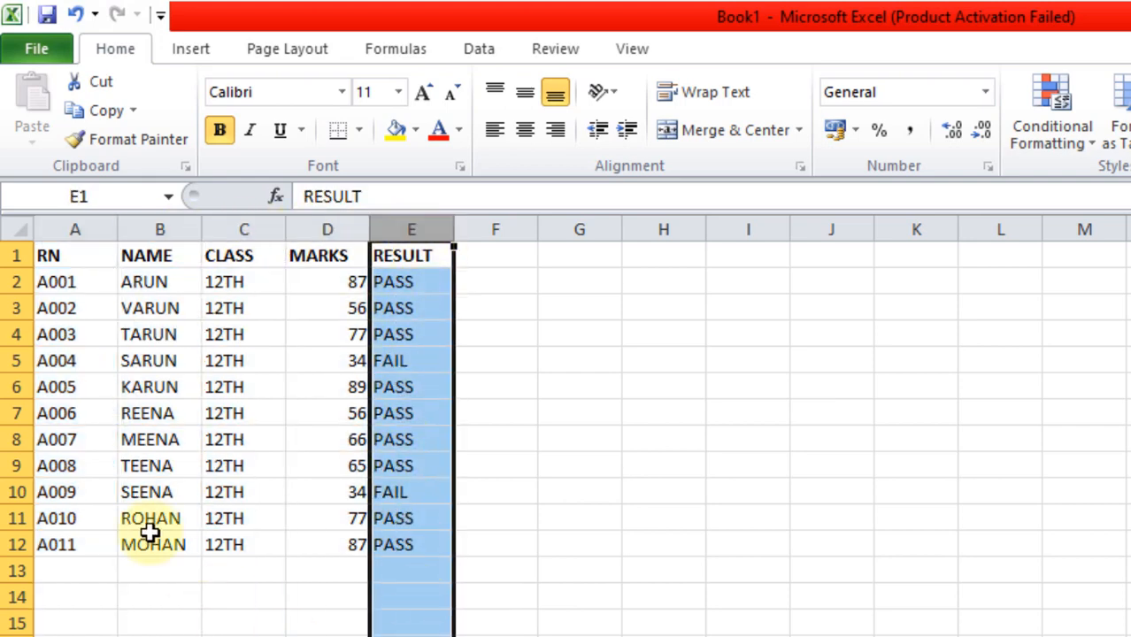
{"action": "left_click", "coordinate": [91, 278]}
{"action": "left_click", "coordinate": [412, 279]}
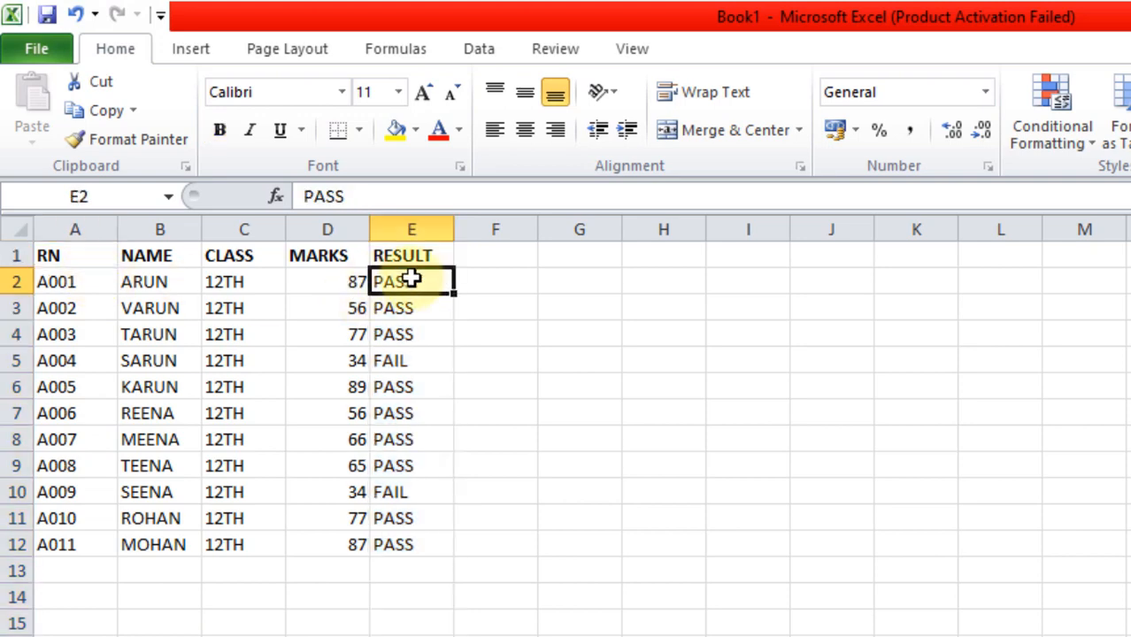
{"action": "left_click", "coordinate": [243, 636]}
{"action": "left_click", "coordinate": [243, 636]}
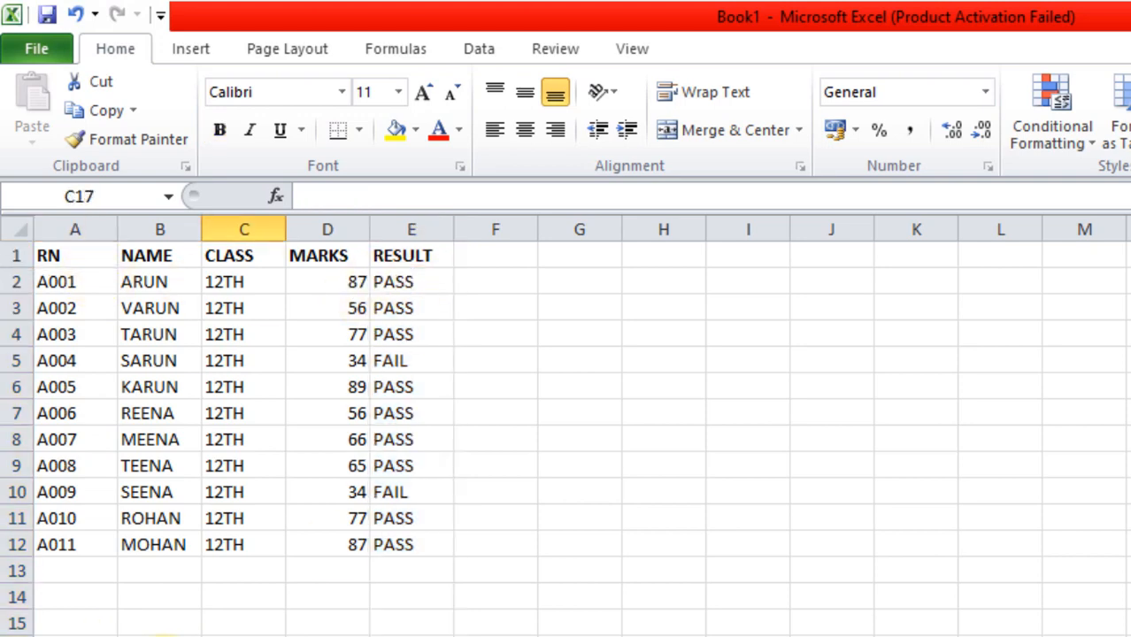
{"action": "left_click", "coordinate": [74, 629]}
{"action": "left_click", "coordinate": [79, 636]}
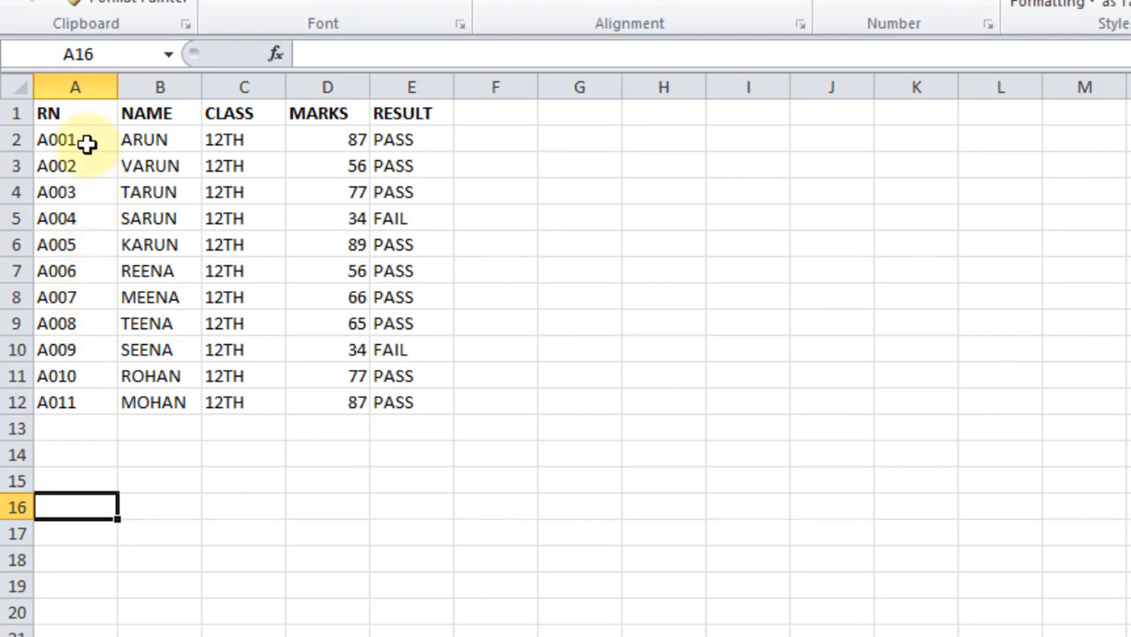
{"action": "left_click", "coordinate": [323, 514]}
{"action": "left_click", "coordinate": [799, 399]}
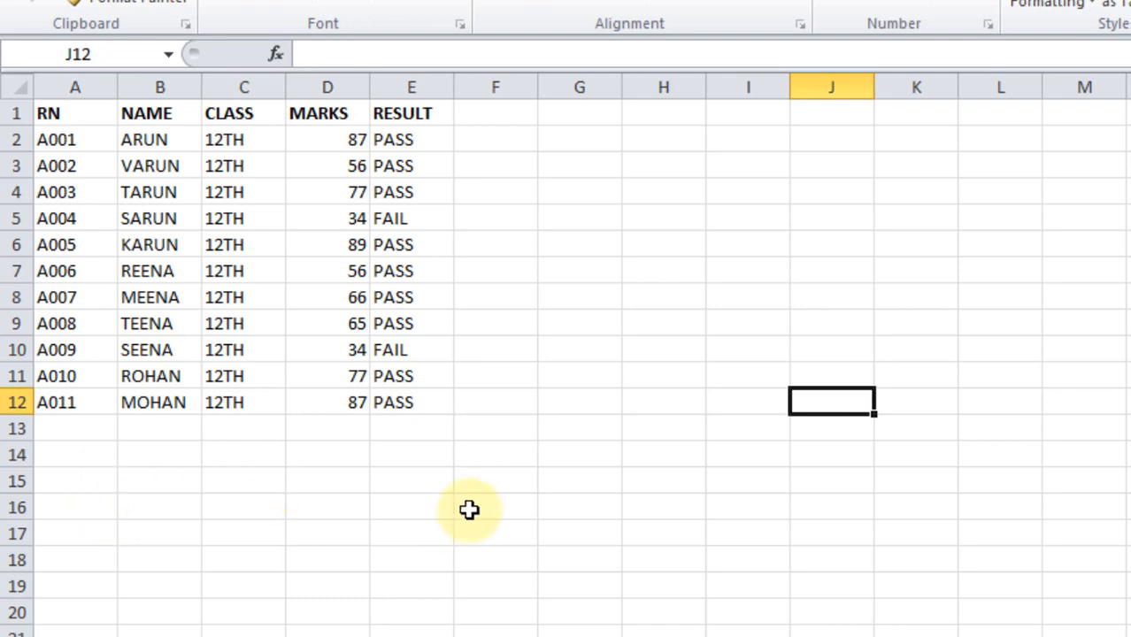
{"action": "left_click", "coordinate": [506, 510]}
{"action": "left_click", "coordinate": [640, 342]}
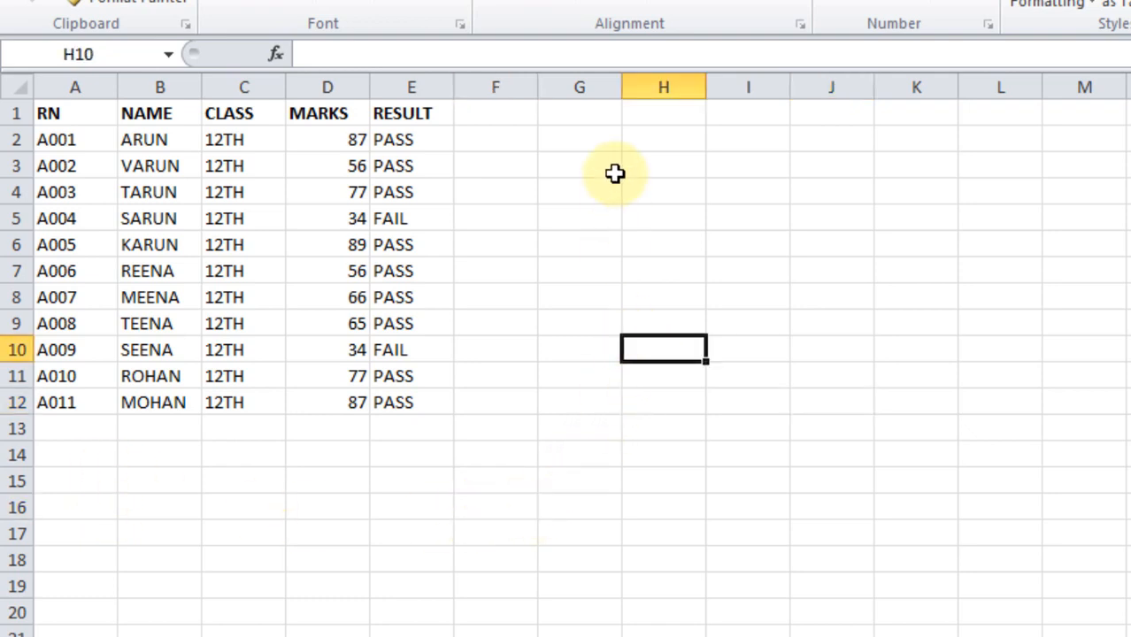
Start a VLOOKUP formula in H2 with "A001" as the lookup value.
{"action": "left_click", "coordinate": [661, 136]}
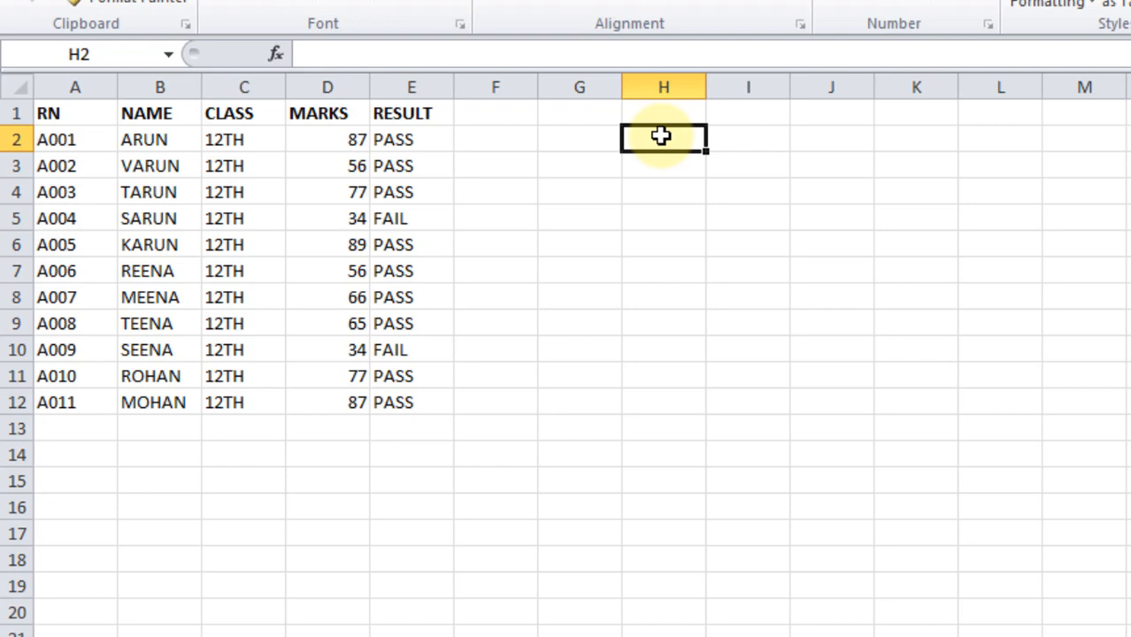
{"action": "type", "text": "="}
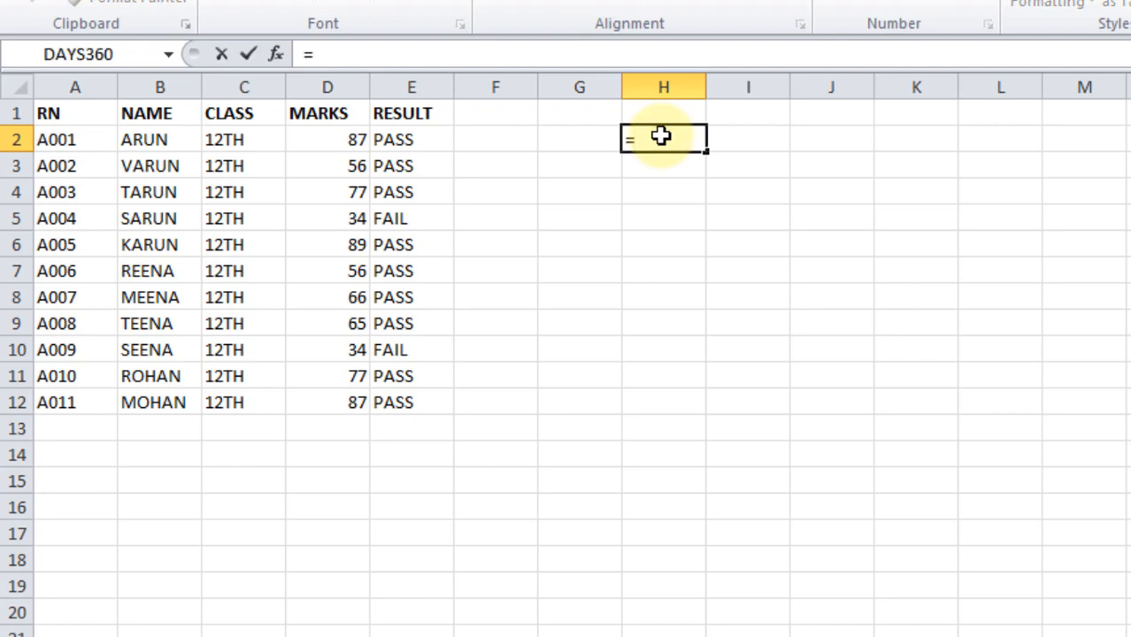
{"action": "type", "text": "VLOOKUP"}
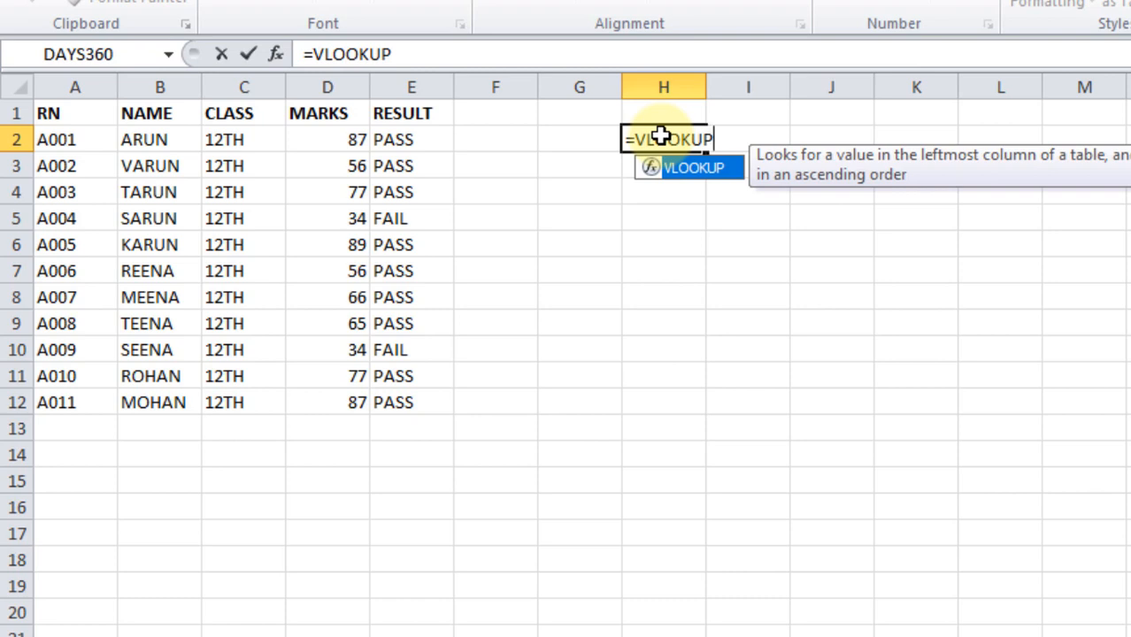
{"action": "type", "text": "("}
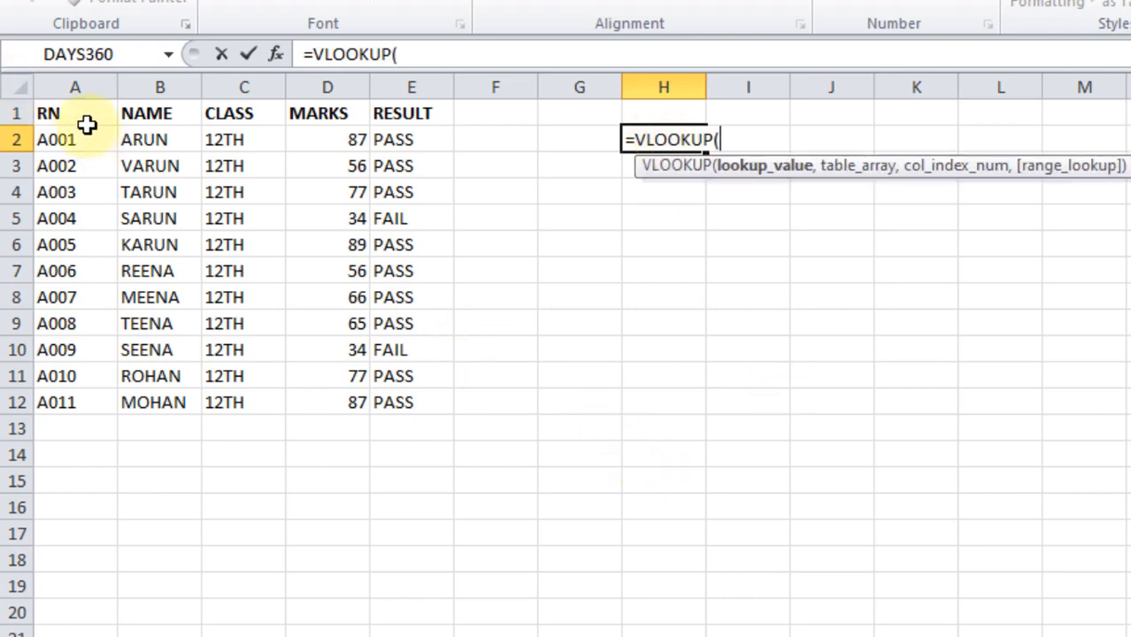
{"action": "type", "text": "\""}
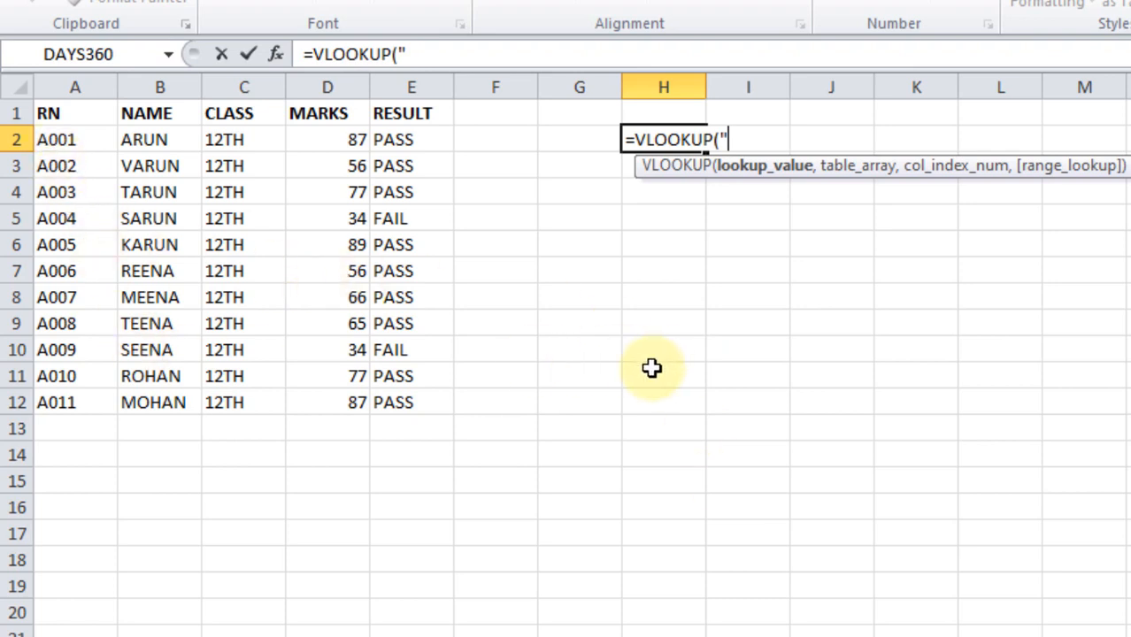
{"action": "type", "text": "A00"}
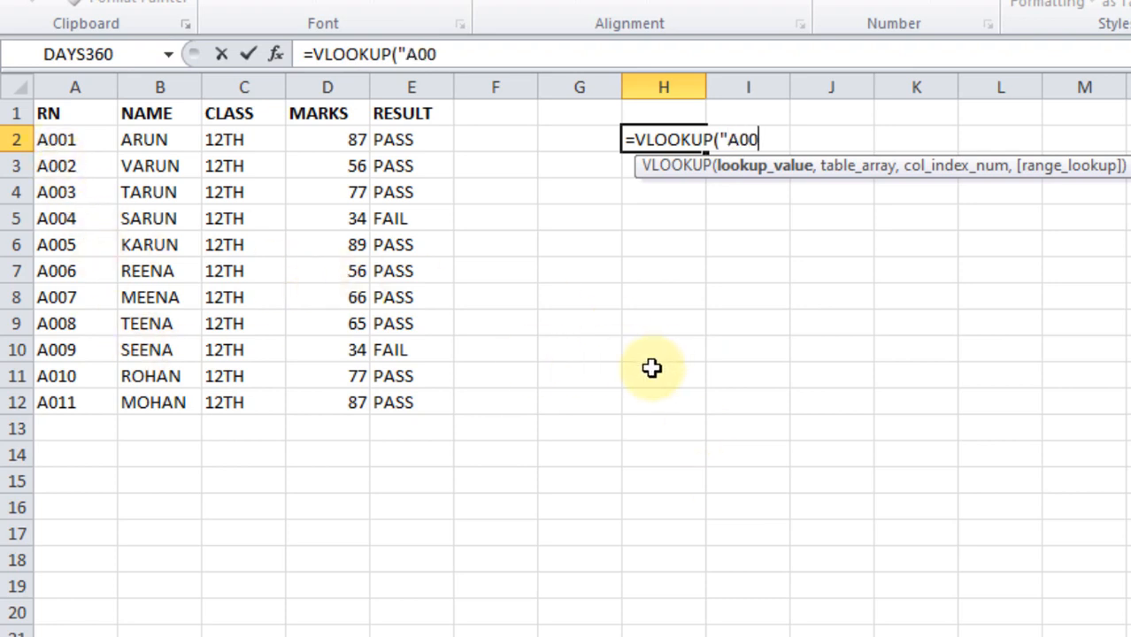
{"action": "type", "text": "1\","}
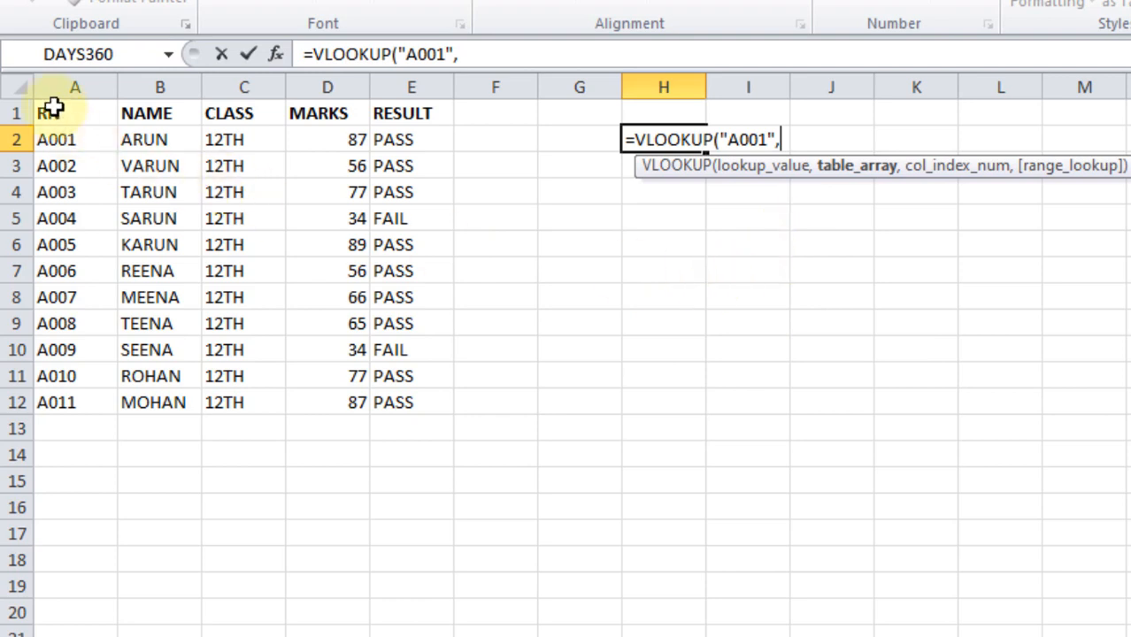
Complete the VLOOKUP formula in H2 with table array A1:E12, column index 5 and 0 for an exact match.
{"action": "left_click_drag", "start_coordinate": [50, 111], "coordinate": [416, 396]}
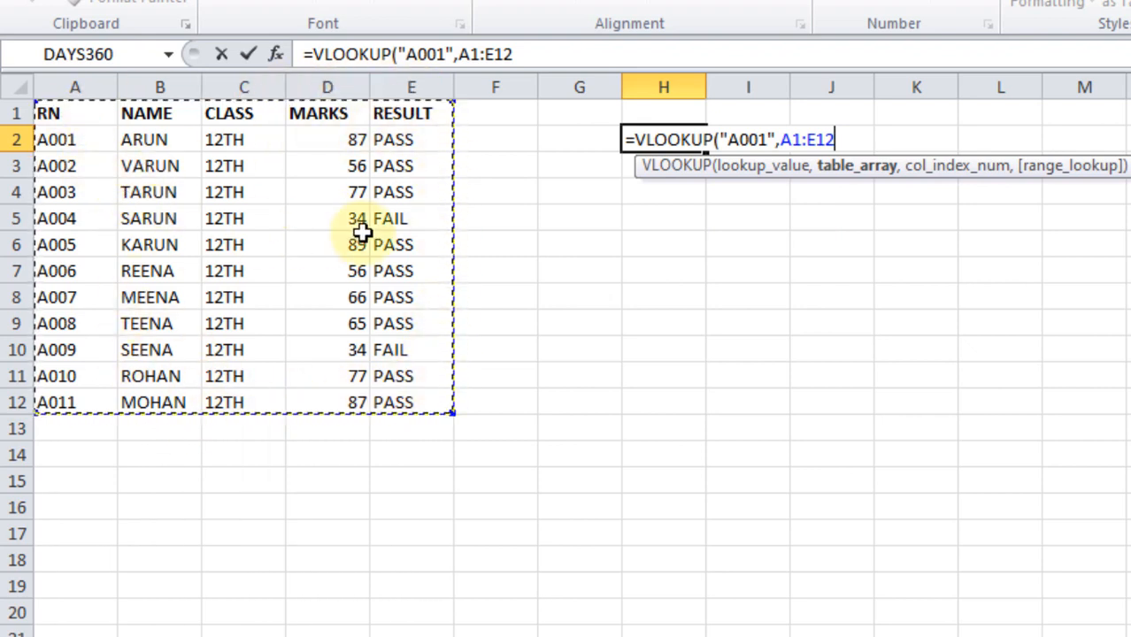
{"action": "type", "text": ","}
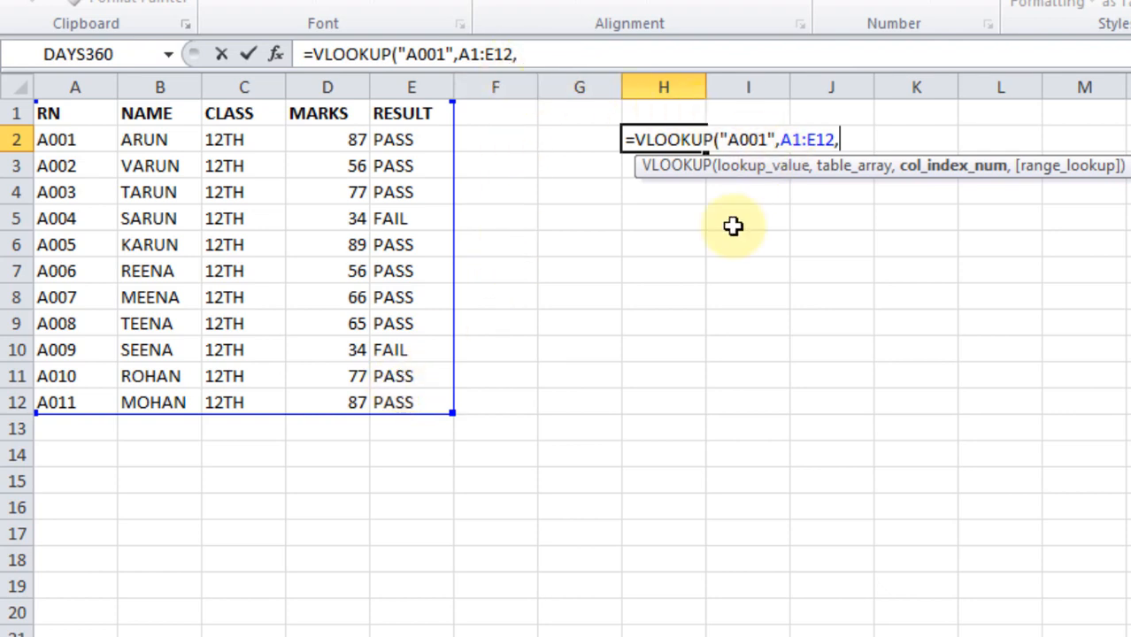
{"action": "type", "text": "5"}
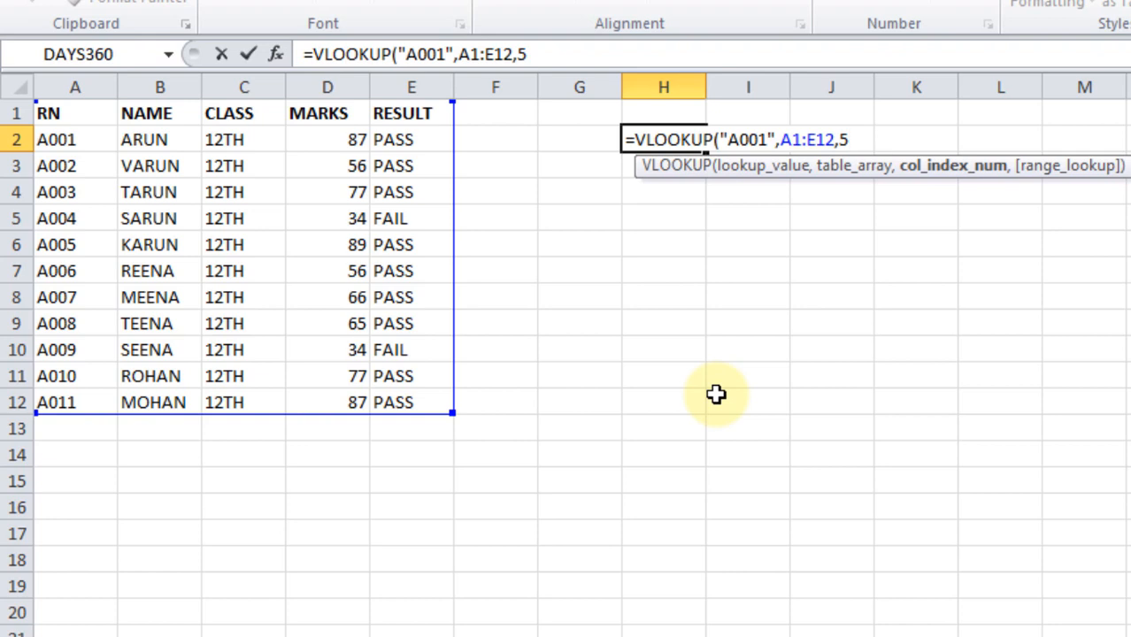
{"action": "type", "text": ","}
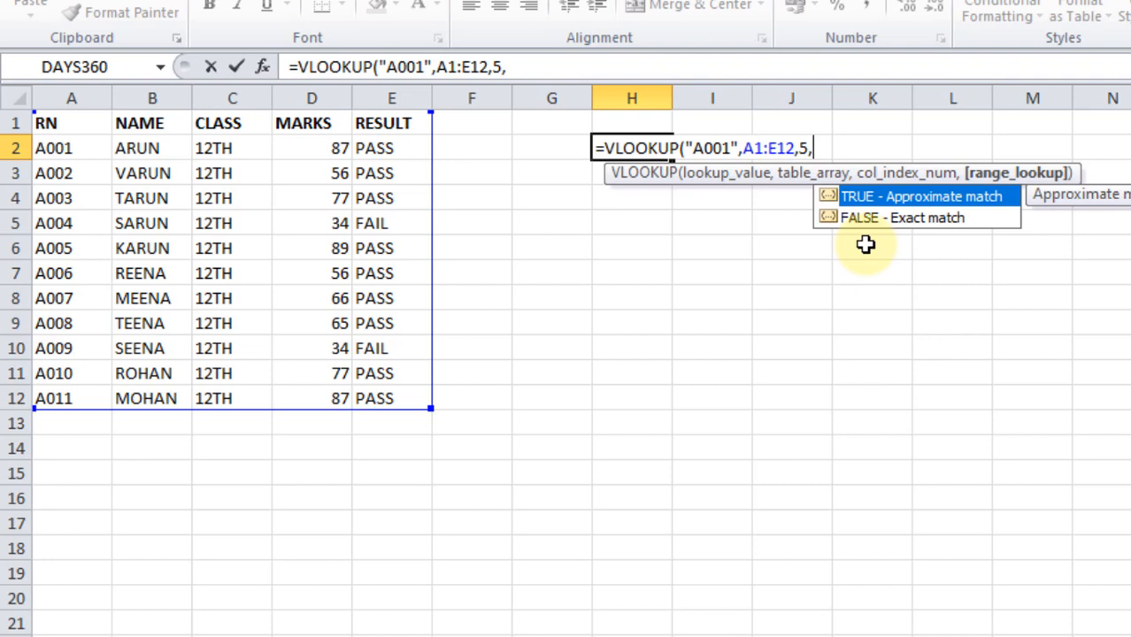
{"action": "type", "text": "0)"}
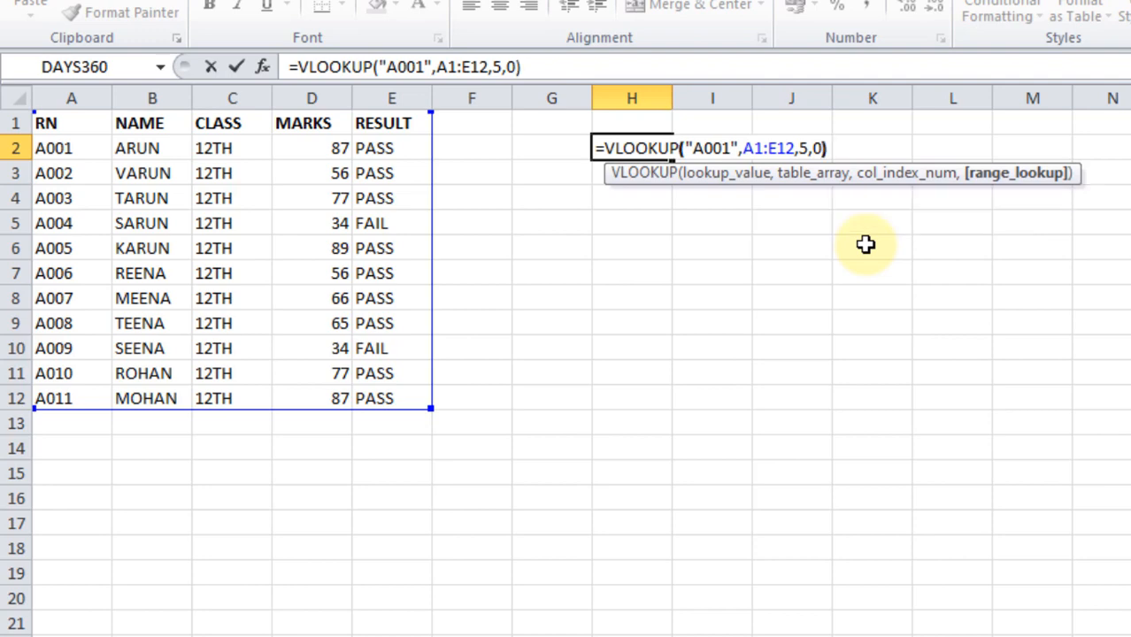
{"action": "key", "text": "Return"}
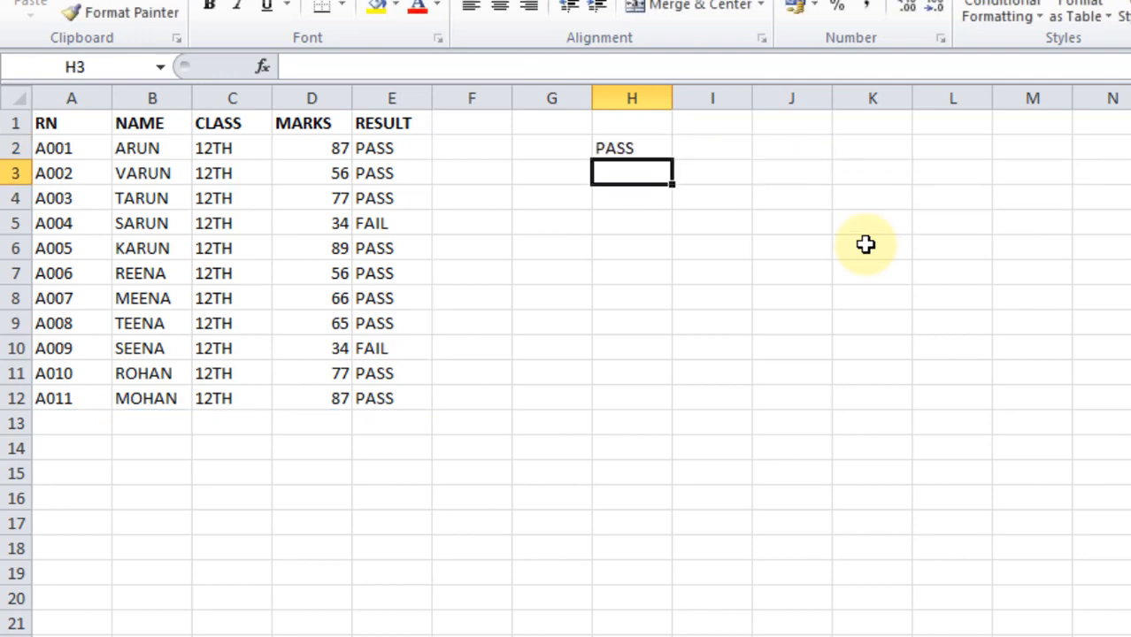
Check the VLOOKUP formula in H2 against the roll number in A2.
{"action": "left_click", "coordinate": [652, 148]}
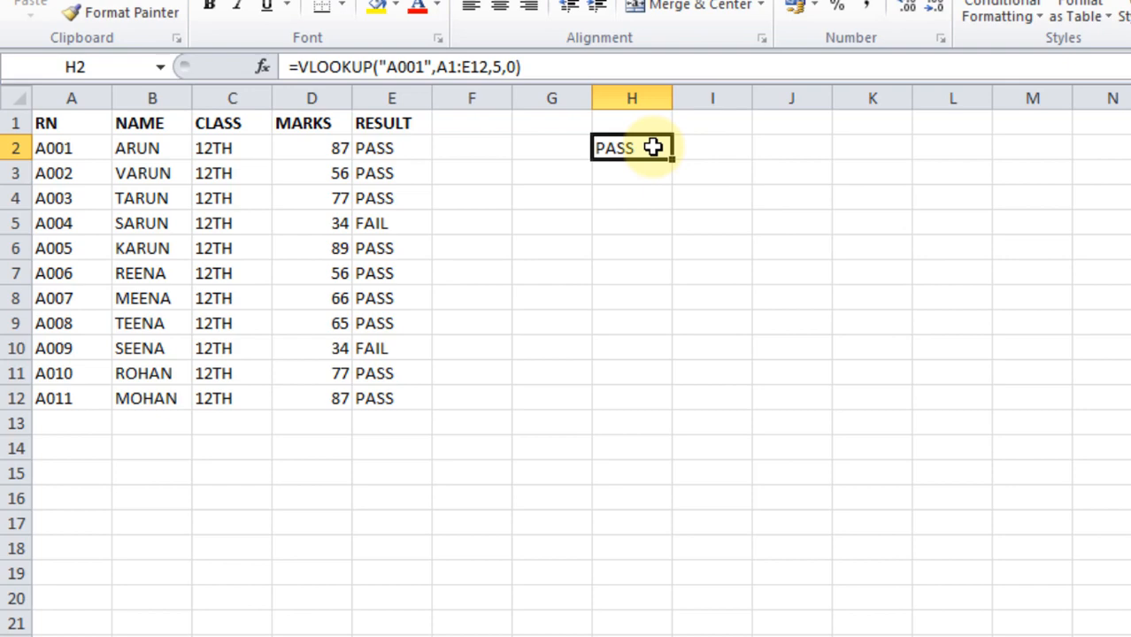
{"action": "left_click", "coordinate": [85, 148]}
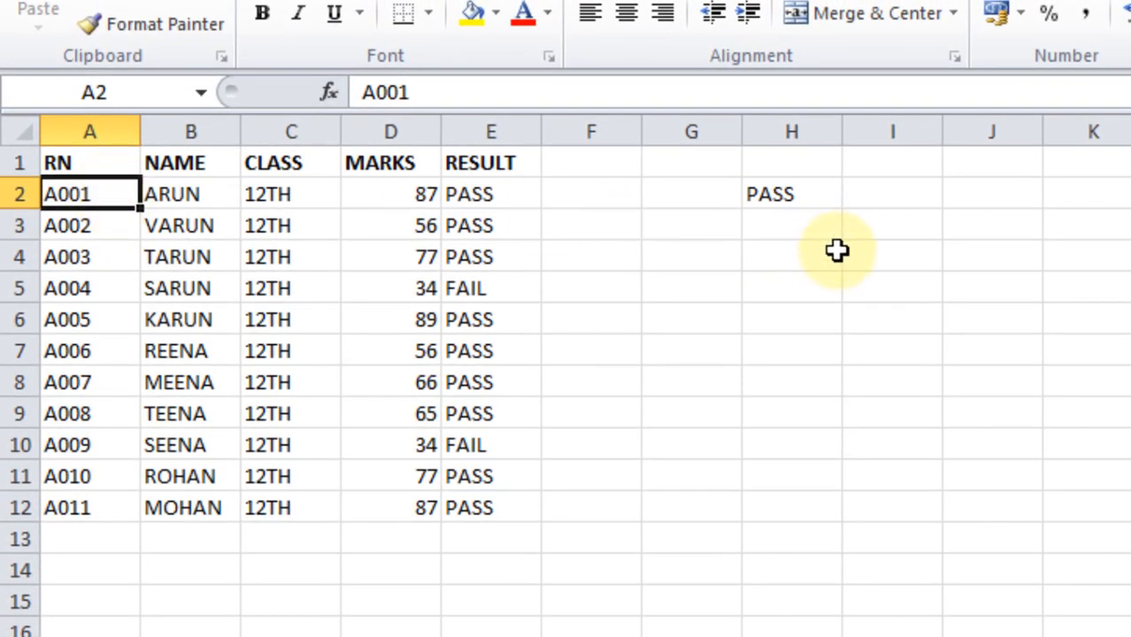
{"action": "left_click", "coordinate": [799, 192]}
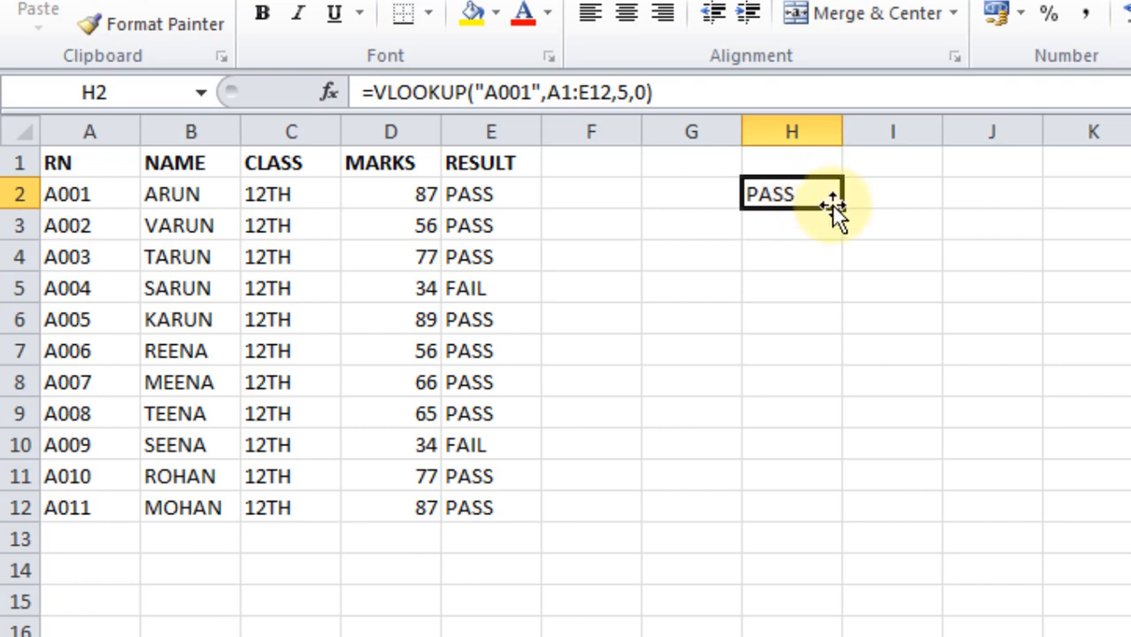
Enter the headings RN in A16 and RESULT in B16 below the student table.
{"action": "left_click", "coordinate": [417, 631]}
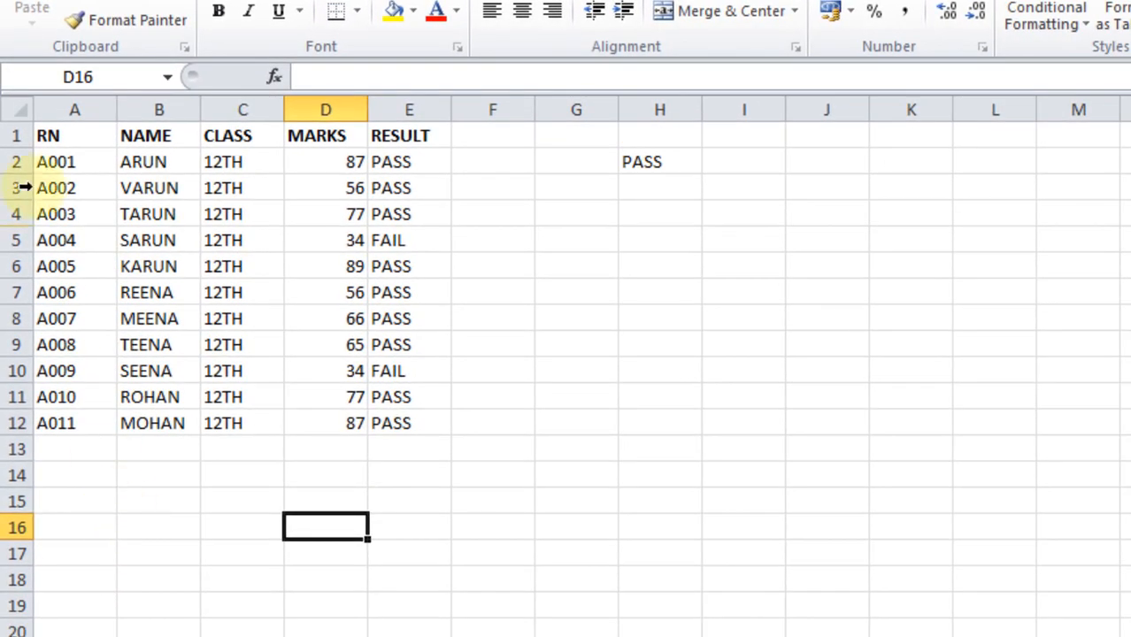
{"action": "left_click", "coordinate": [63, 524]}
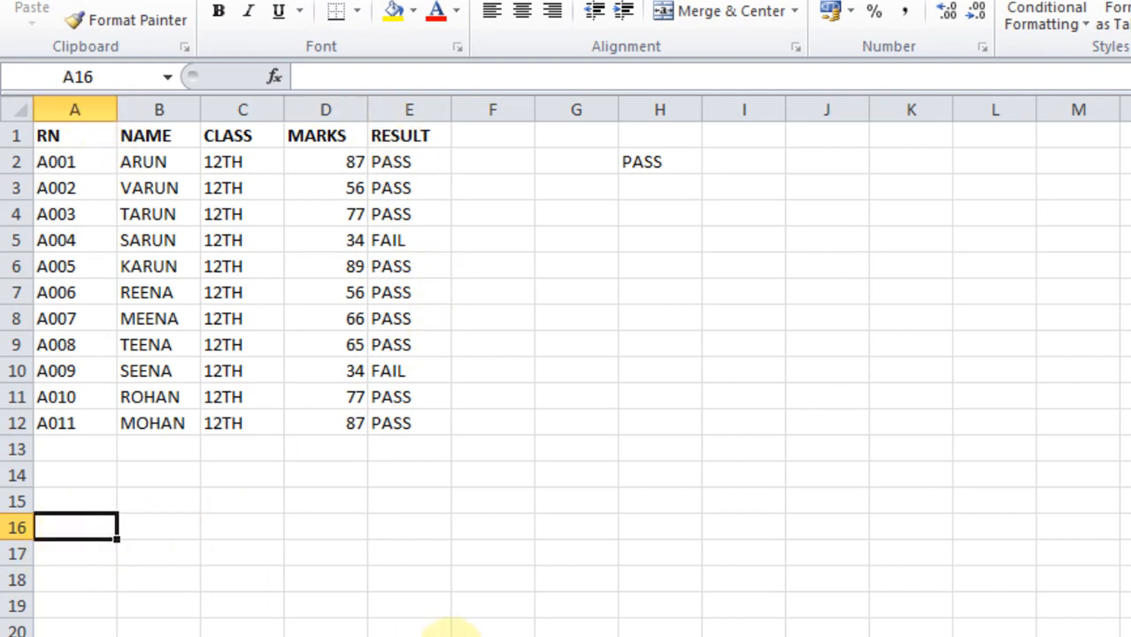
{"action": "type", "text": "r"}
{"action": "key", "text": "BackSpace"}
{"action": "type", "text": "RN"}
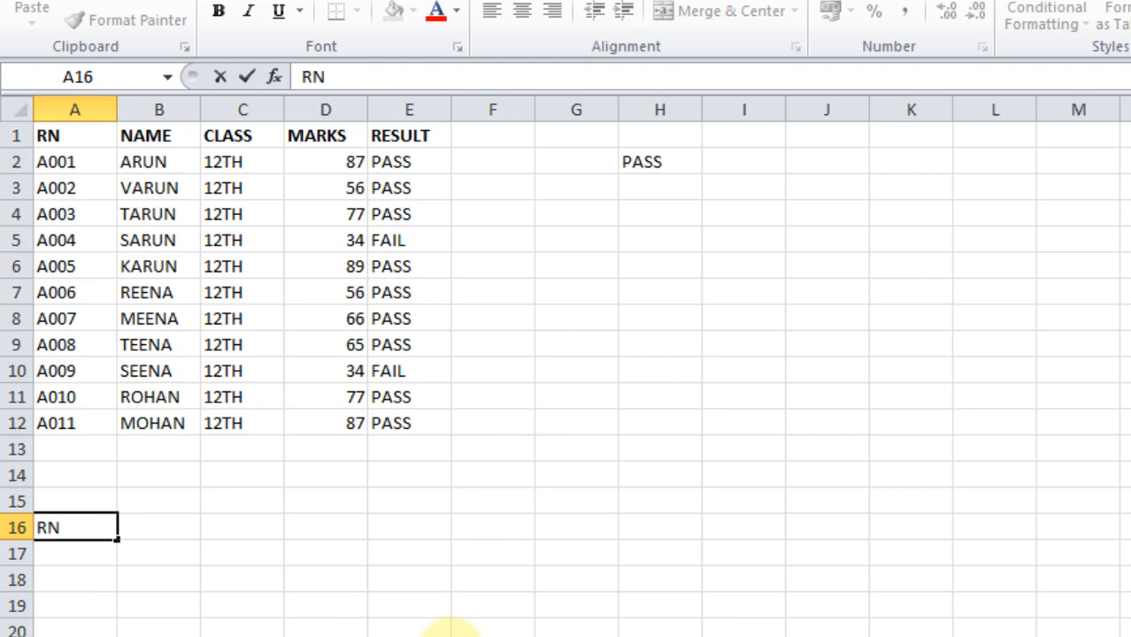
{"action": "key", "text": "Tab"}
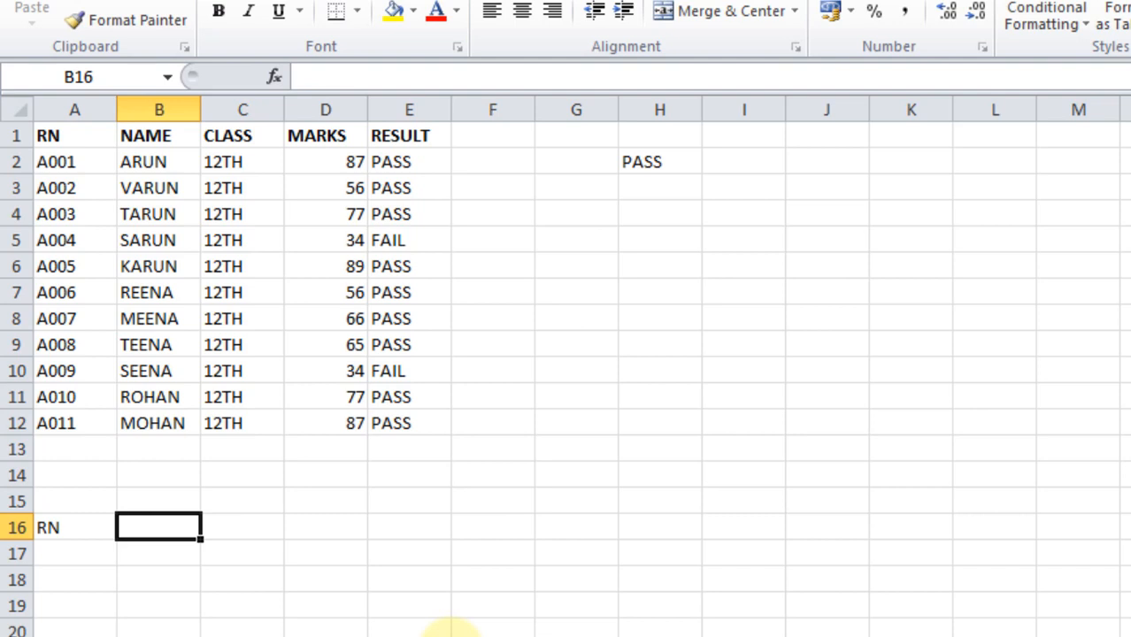
{"action": "type", "text": "RESU"}
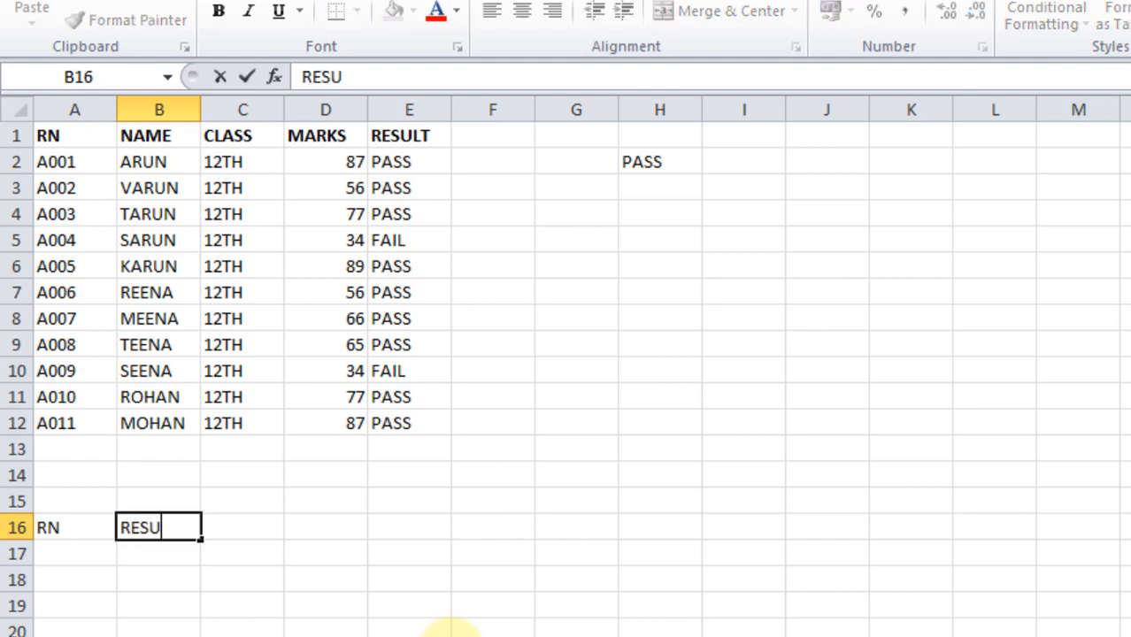
{"action": "type", "text": "LT"}
{"action": "left_click", "coordinate": [305, 634]}
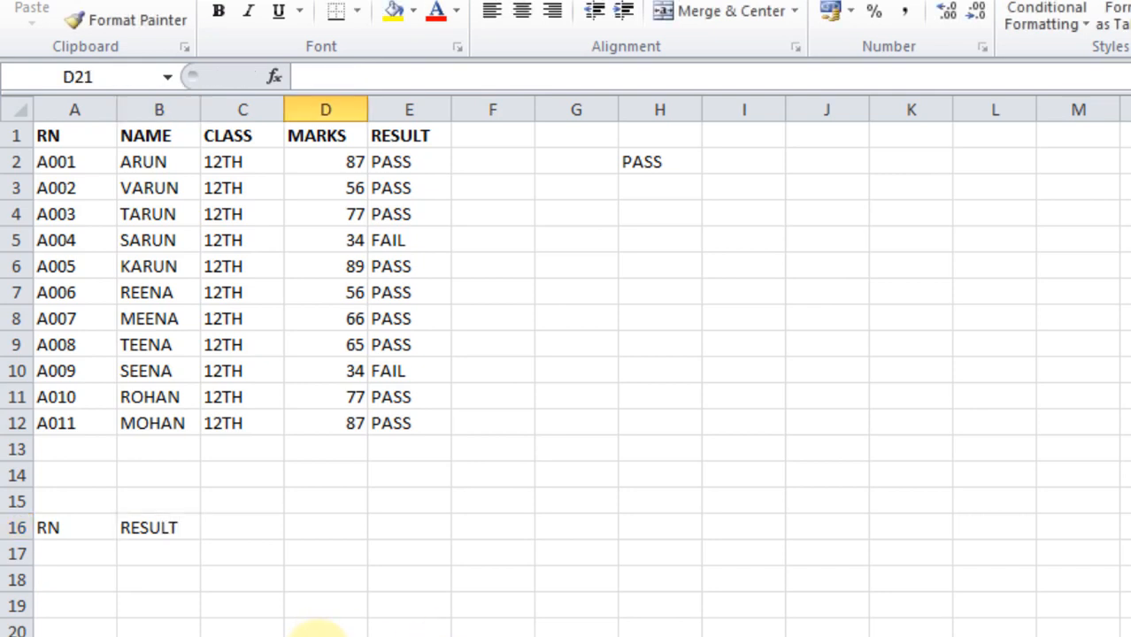
Make the RN and RESULT headings in A16:B16 bold.
{"action": "left_click_drag", "start_coordinate": [50, 523], "coordinate": [132, 526]}
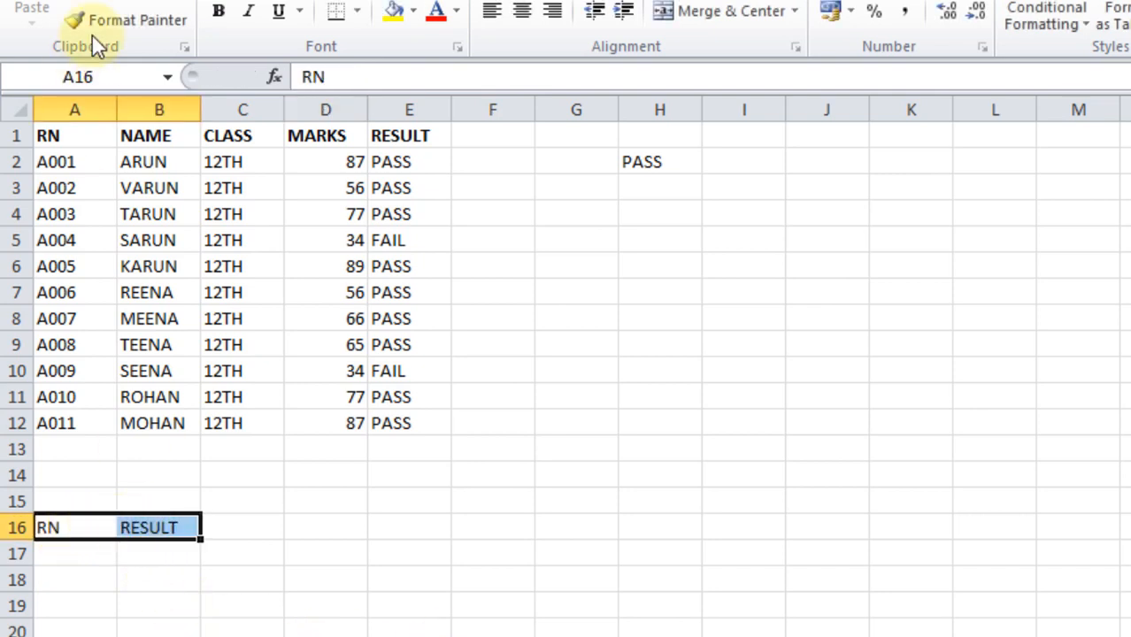
{"action": "left_click", "coordinate": [221, 12]}
{"action": "left_click", "coordinate": [384, 586]}
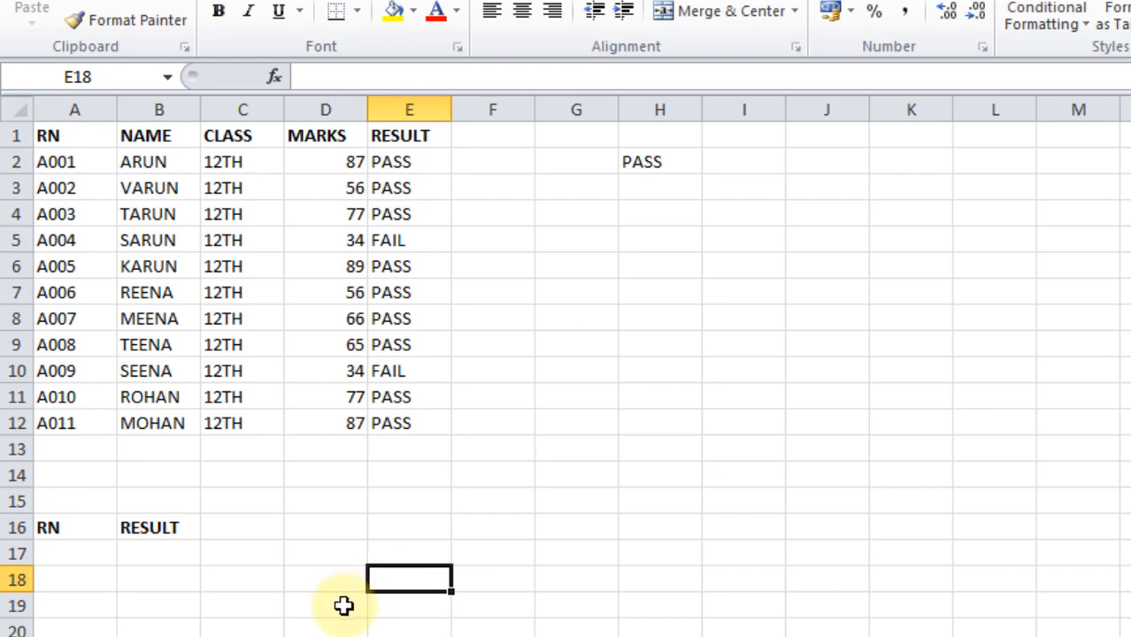
Review the RN and RESULT headings of the lookup area in A16 and B16.
{"action": "left_click", "coordinate": [243, 604]}
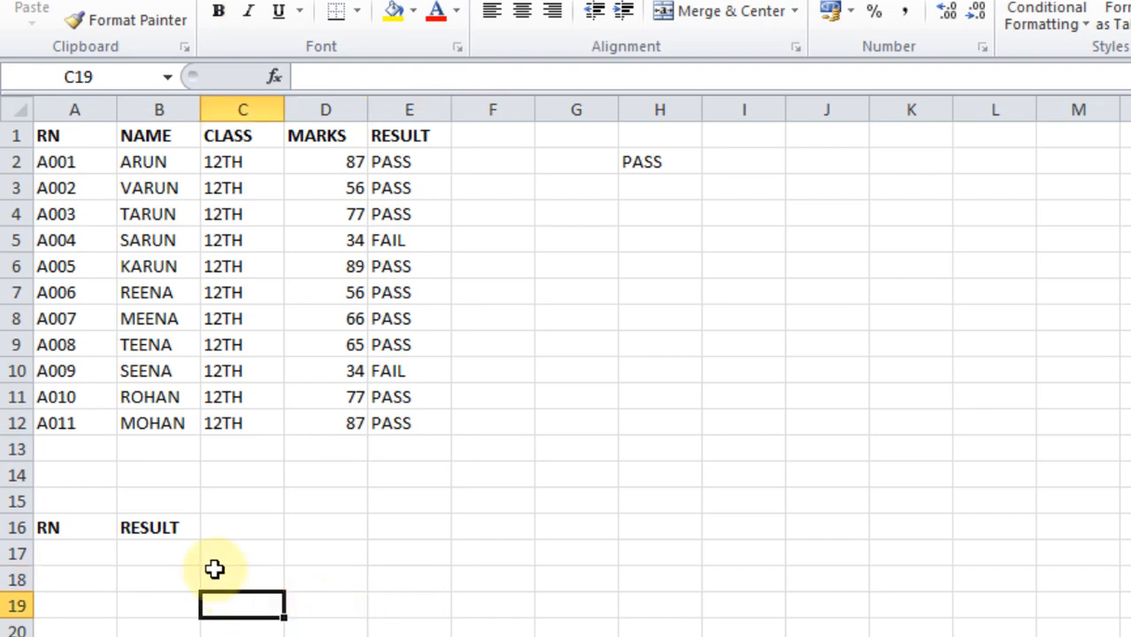
{"action": "left_click", "coordinate": [146, 528]}
{"action": "left_click", "coordinate": [100, 536]}
{"action": "left_click", "coordinate": [182, 529]}
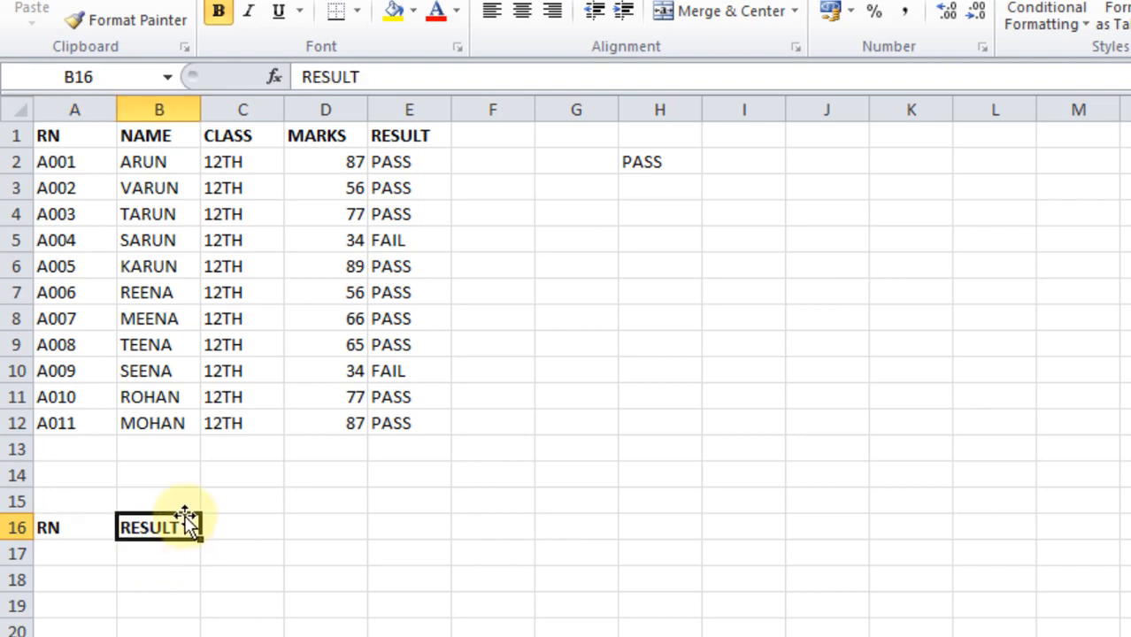
{"action": "left_click", "coordinate": [226, 553]}
{"action": "left_click", "coordinate": [82, 530]}
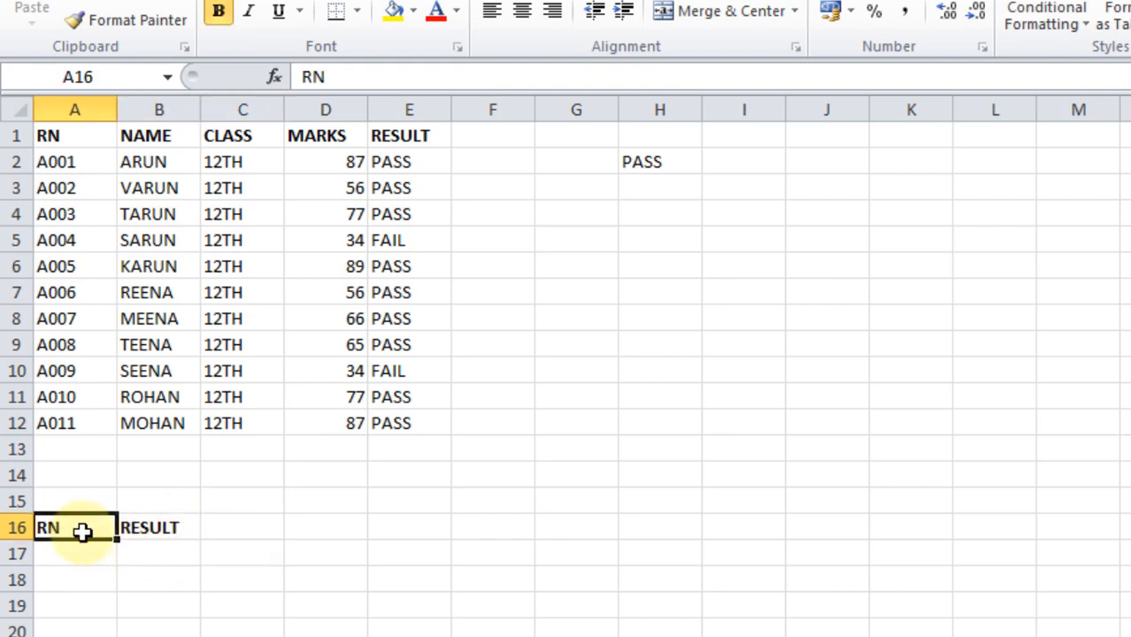
{"action": "left_click", "coordinate": [151, 524]}
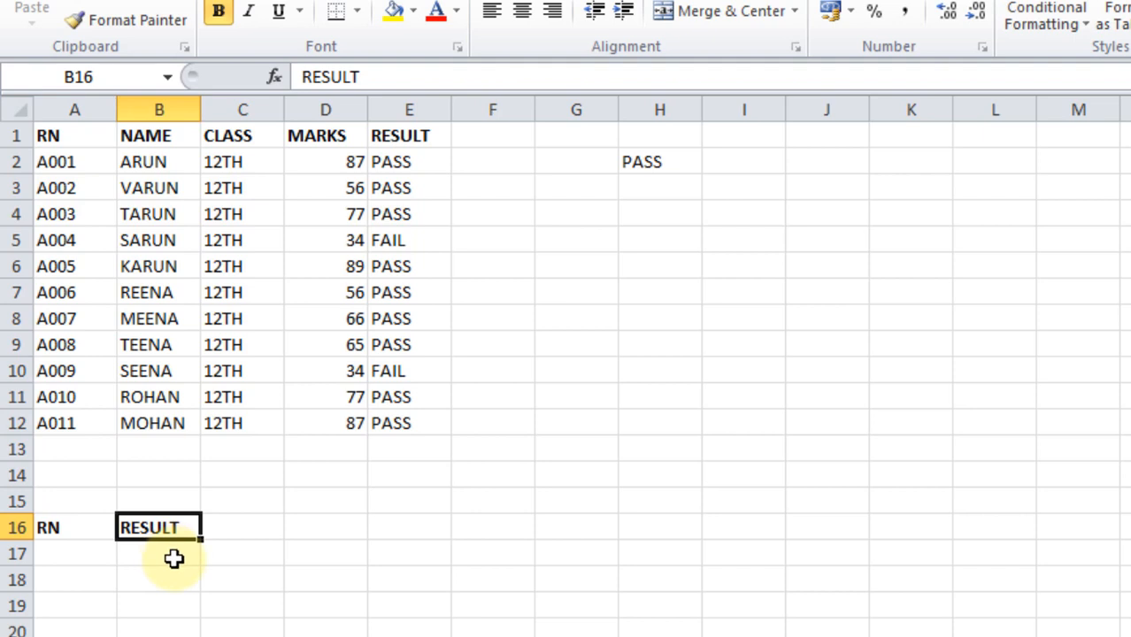
Start a VLOOKUP formula in B17 with cell A17 as the lookup value.
{"action": "left_click", "coordinate": [174, 558]}
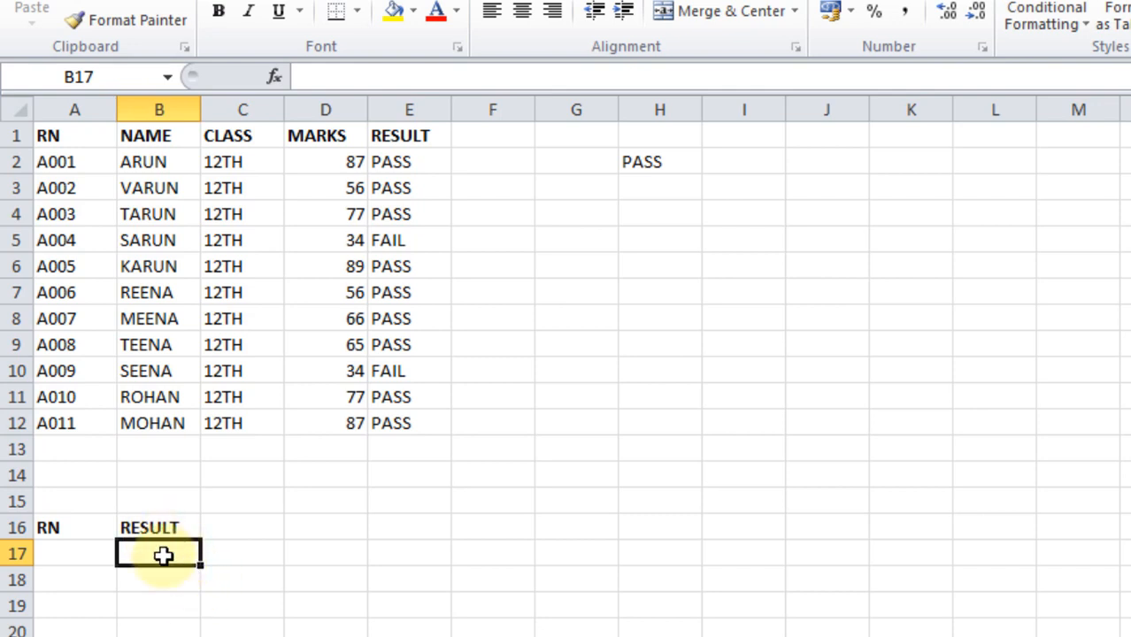
{"action": "type", "text": "="}
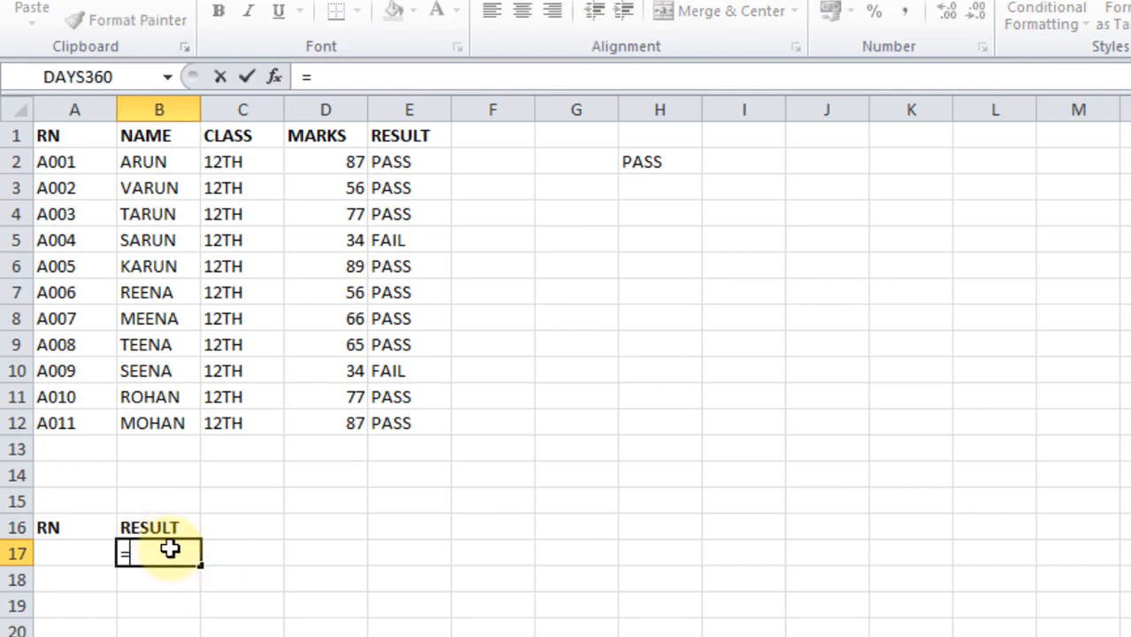
{"action": "type", "text": "VLOO"}
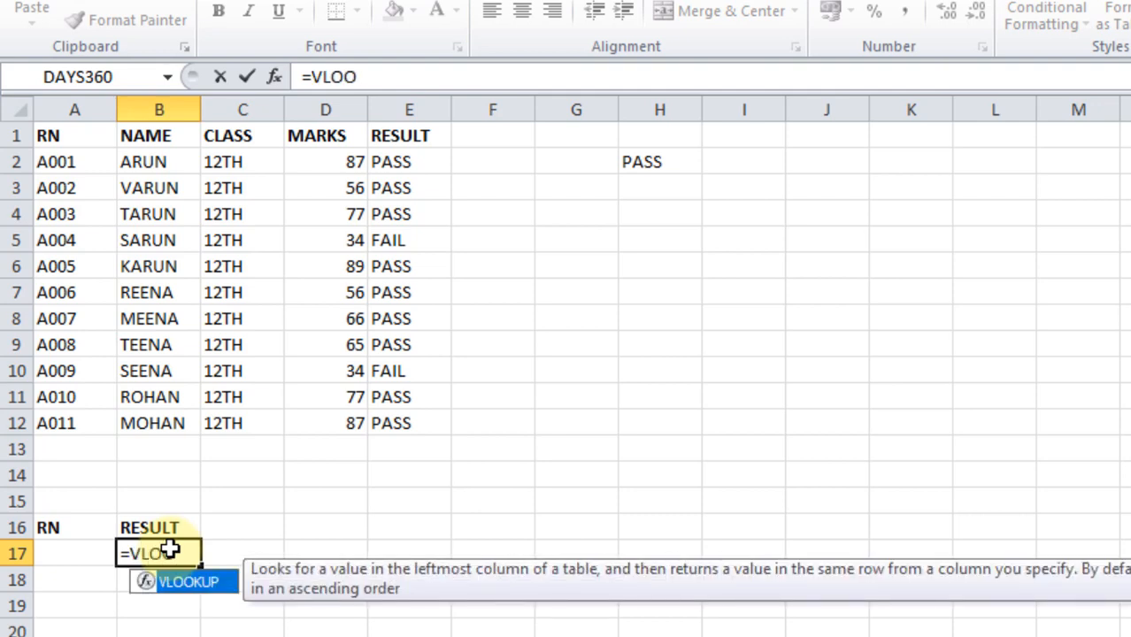
{"action": "type", "text": "KUP"}
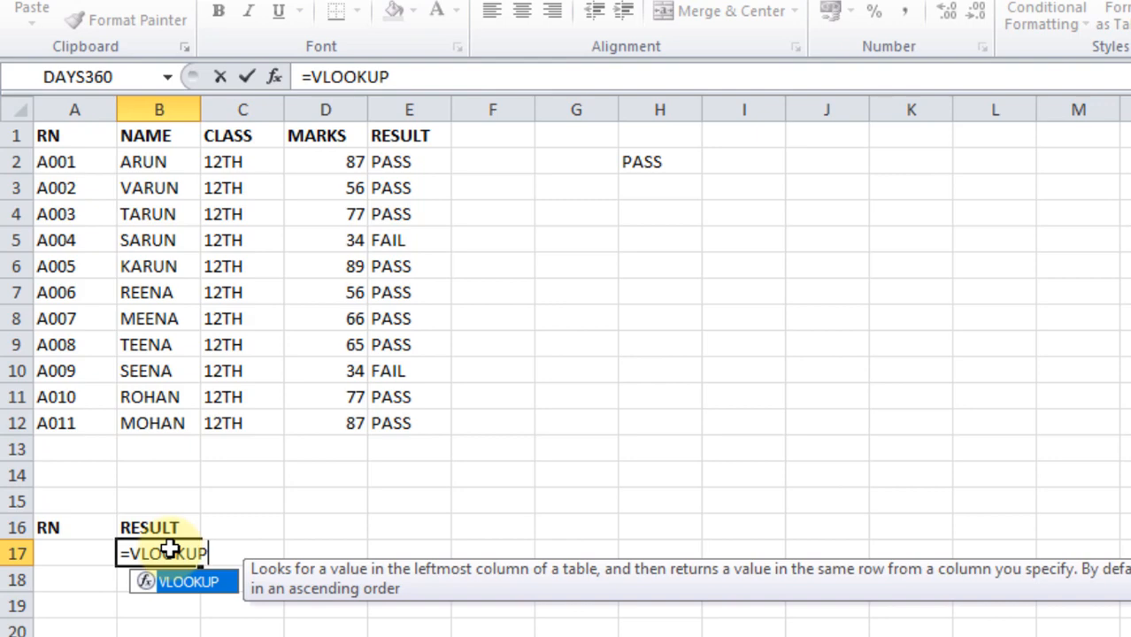
{"action": "type", "text": "("}
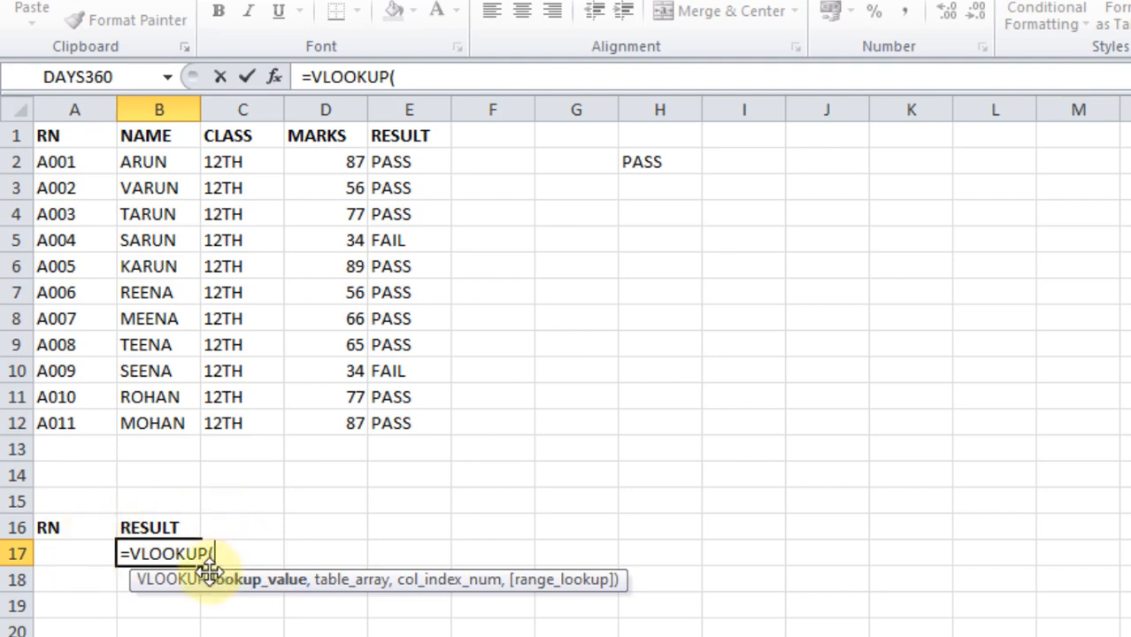
{"action": "left_click", "coordinate": [77, 552]}
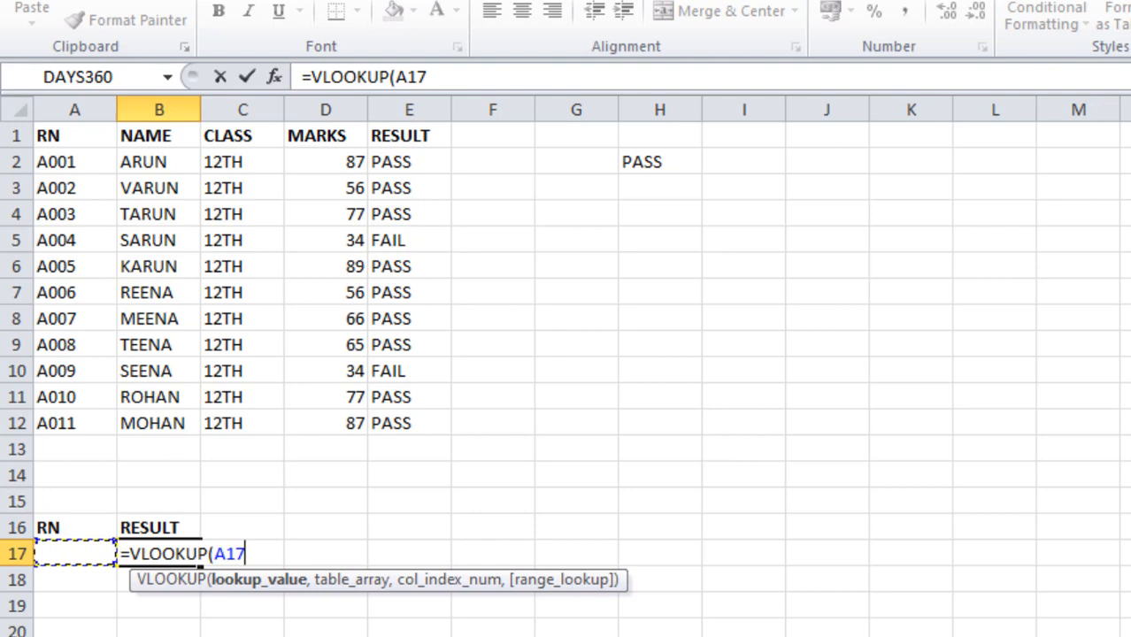
Complete the VLOOKUP formula in B17 with table array A1:E12, column index 5 and 0 for an exact match.
{"action": "type", "text": ","}
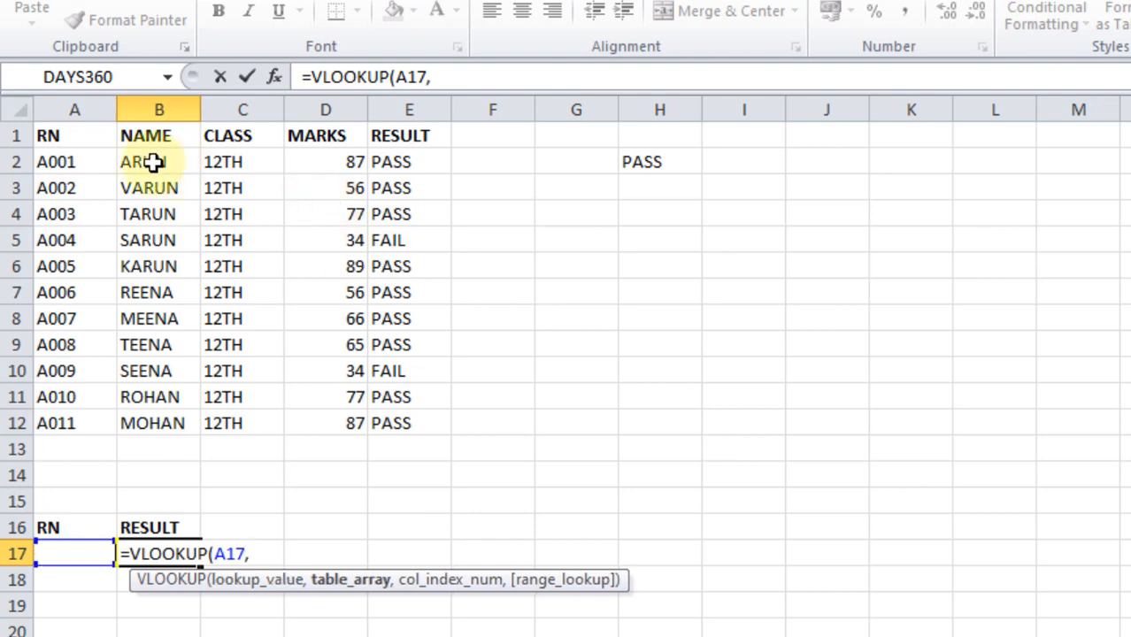
{"action": "left_click_drag", "start_coordinate": [41, 133], "coordinate": [418, 421]}
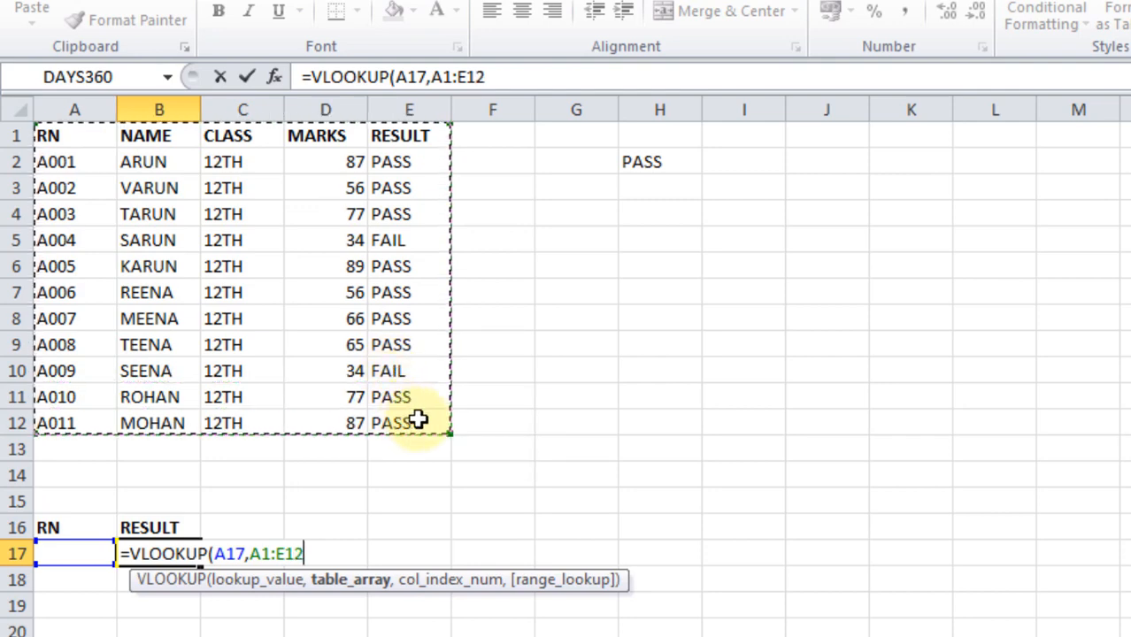
{"action": "type", "text": ","}
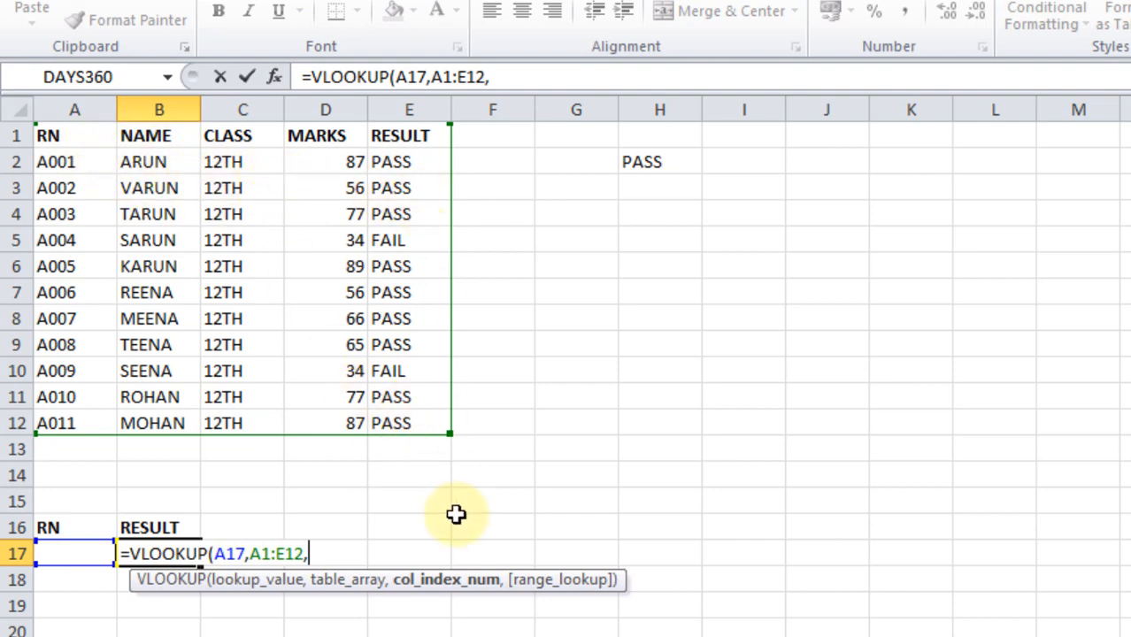
{"action": "type", "text": "5,0"}
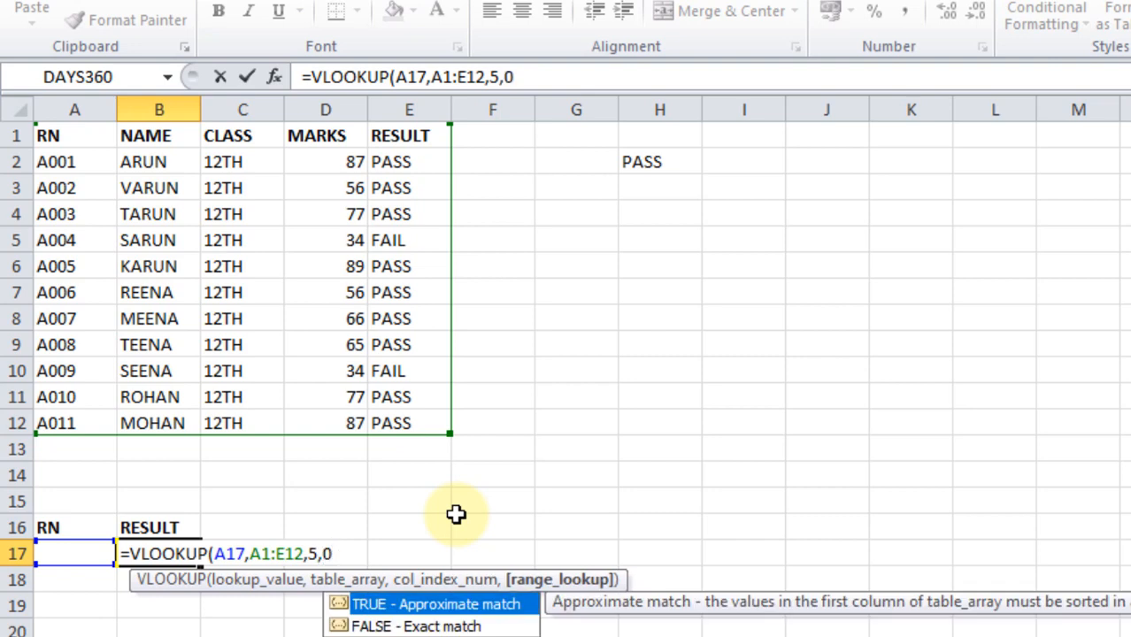
{"action": "type", "text": ")"}
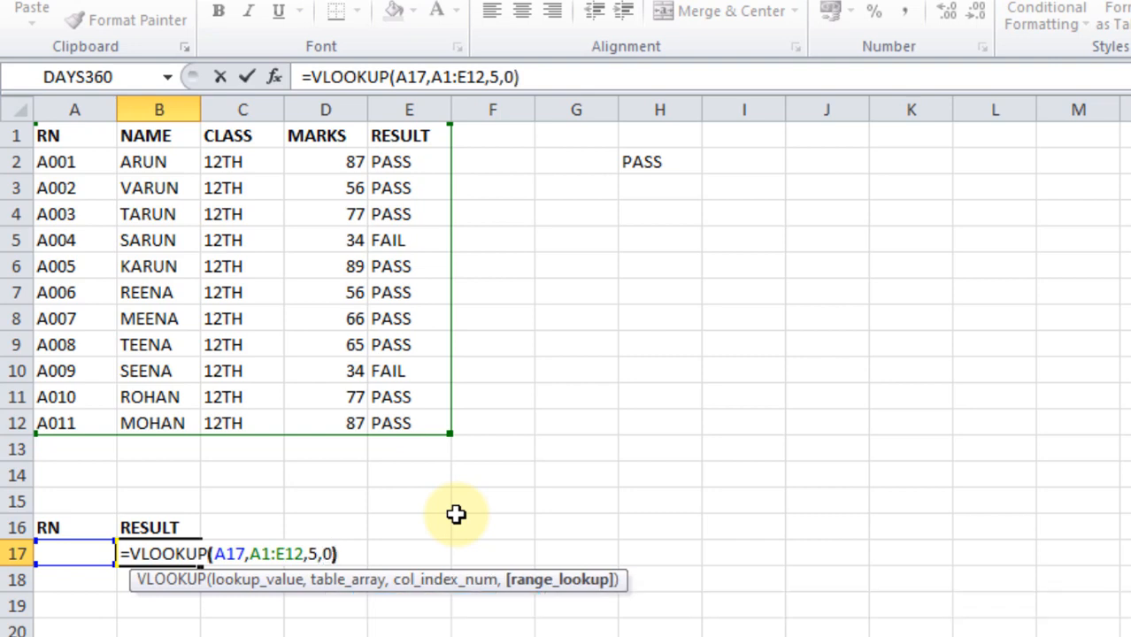
{"action": "key", "text": "Return"}
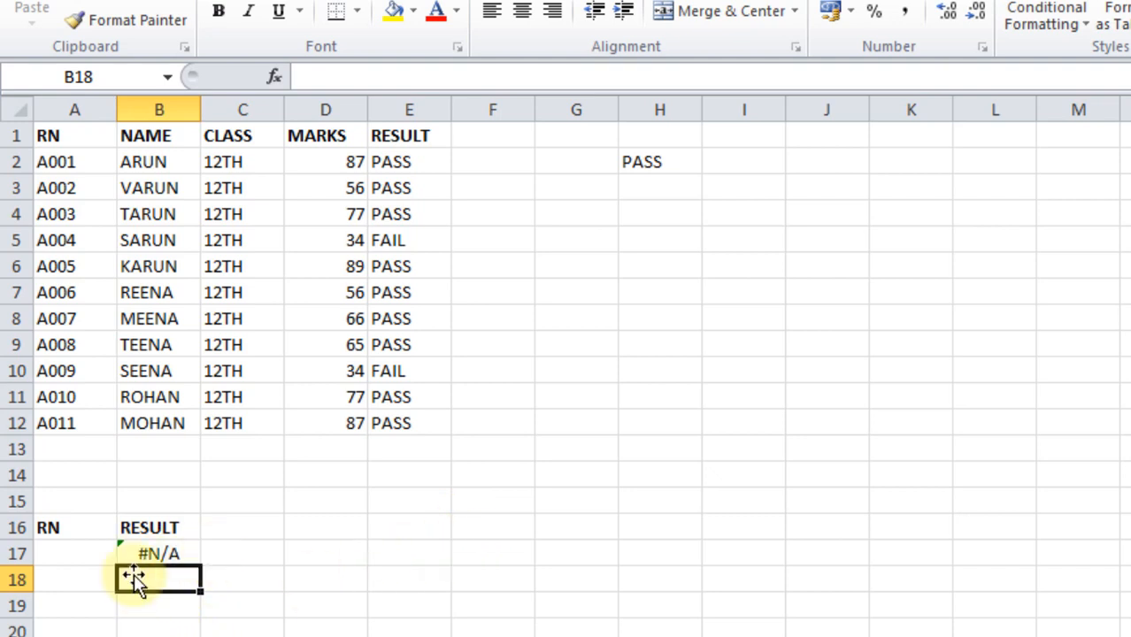
Enter roll number A001 in A17 and check the lookup formula in B17.
{"action": "left_click", "coordinate": [68, 550]}
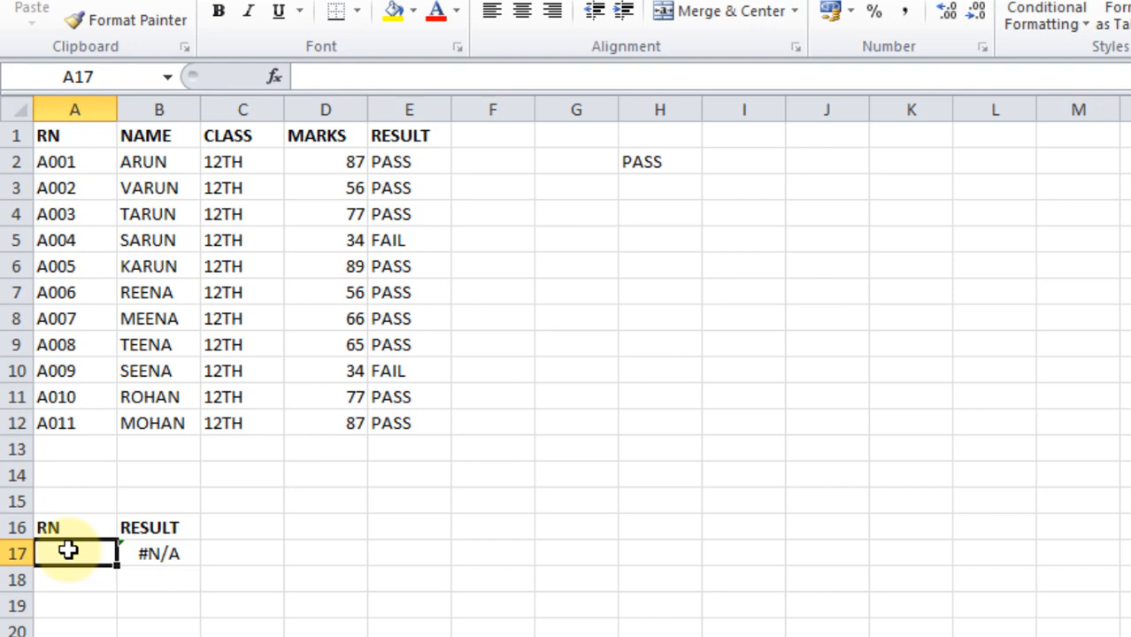
{"action": "type", "text": "A001"}
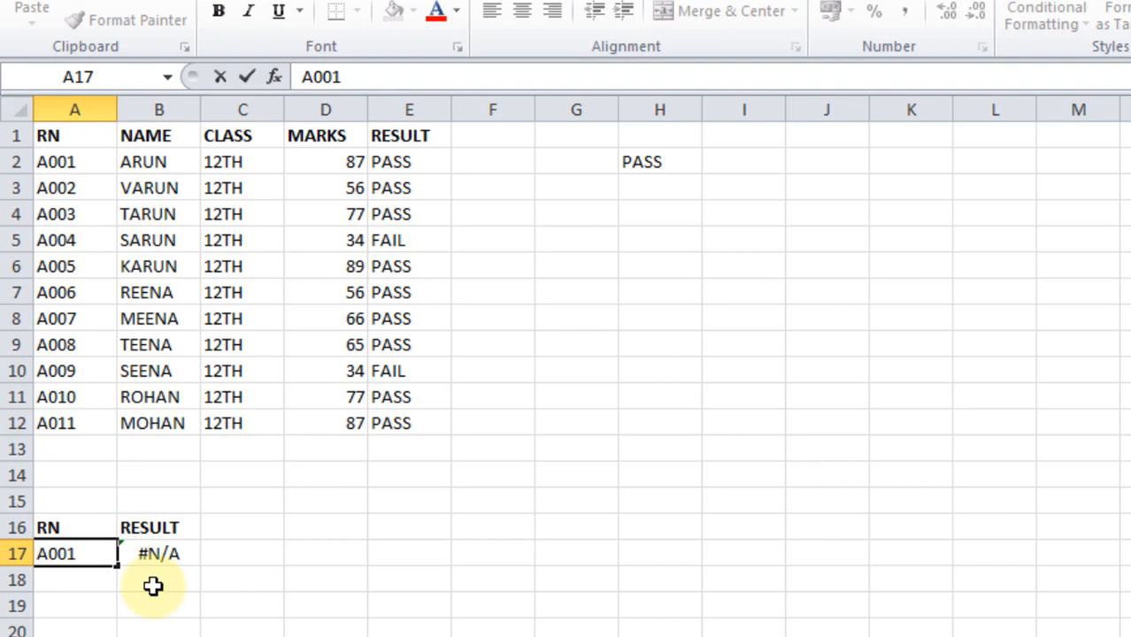
{"action": "key", "text": "Return"}
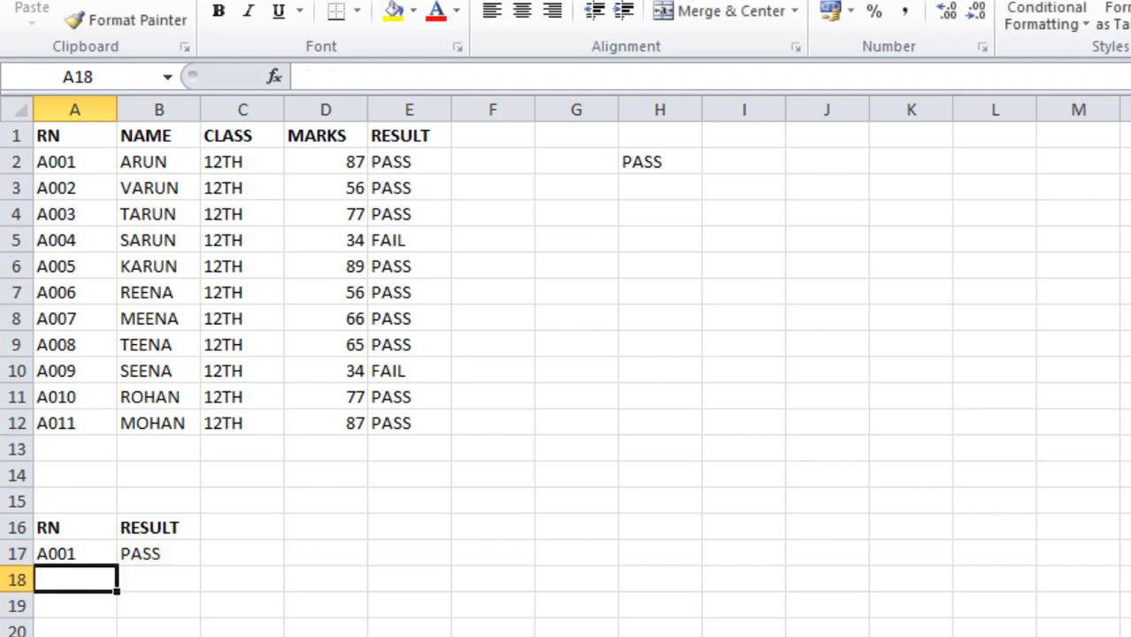
{"action": "left_click", "coordinate": [167, 553]}
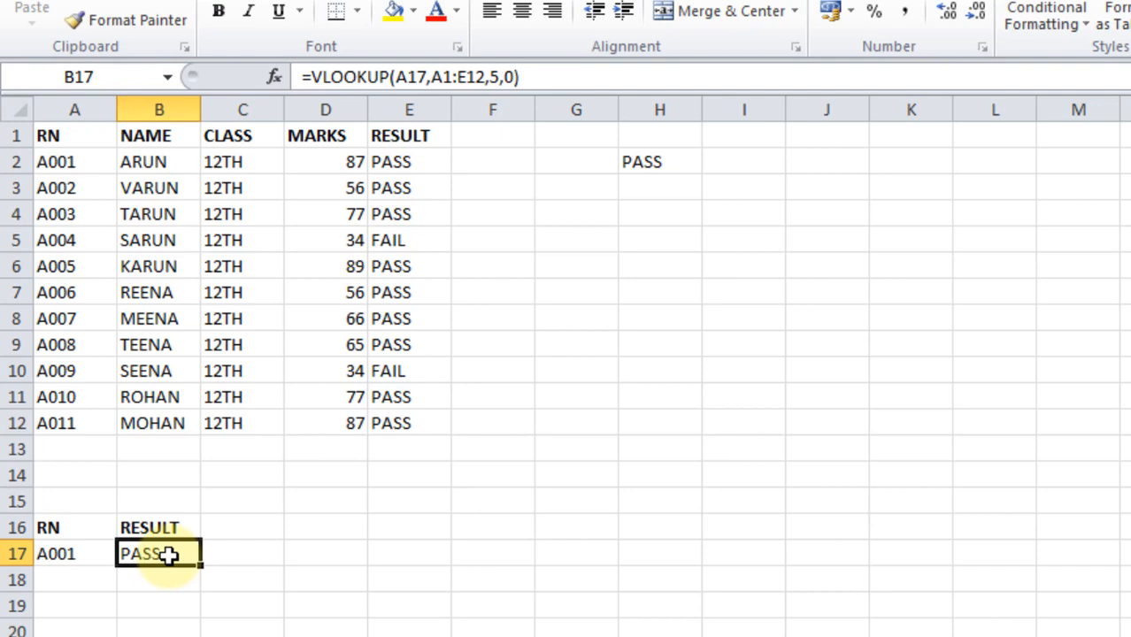
Change the roll number in A17 to A004 and check the result in B17.
{"action": "left_click", "coordinate": [81, 553]}
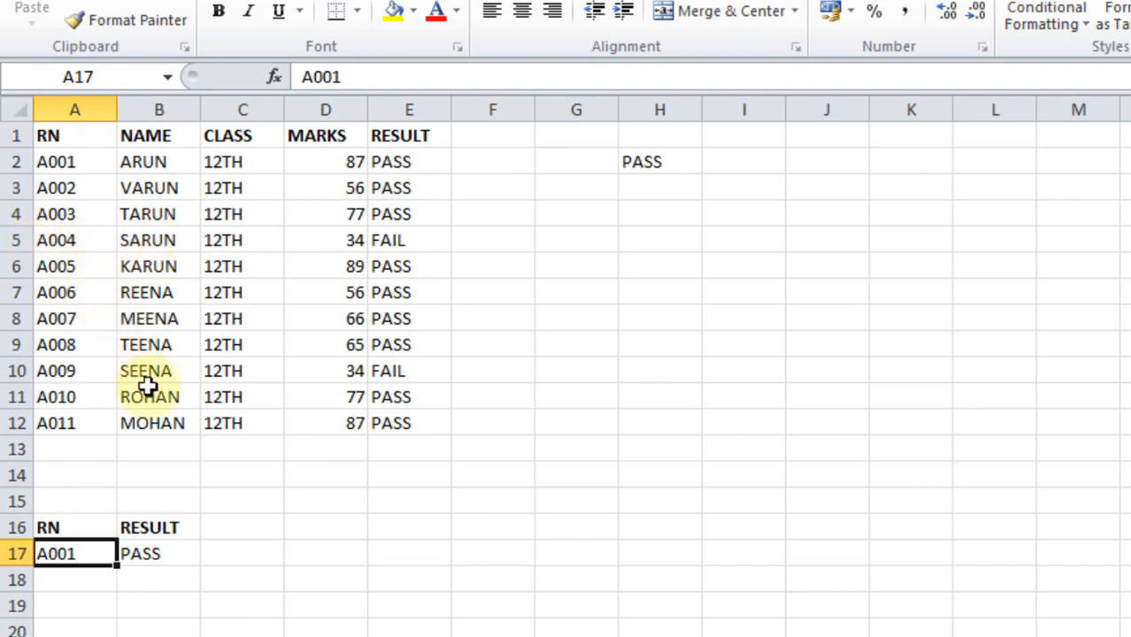
{"action": "type", "text": "A004"}
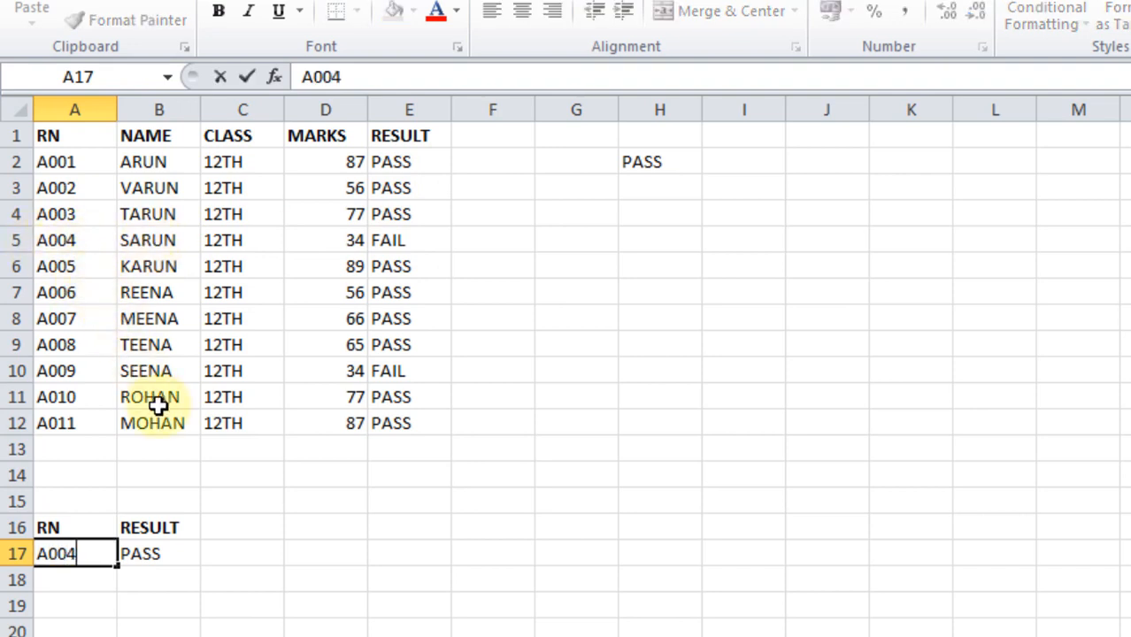
{"action": "key", "text": "Return"}
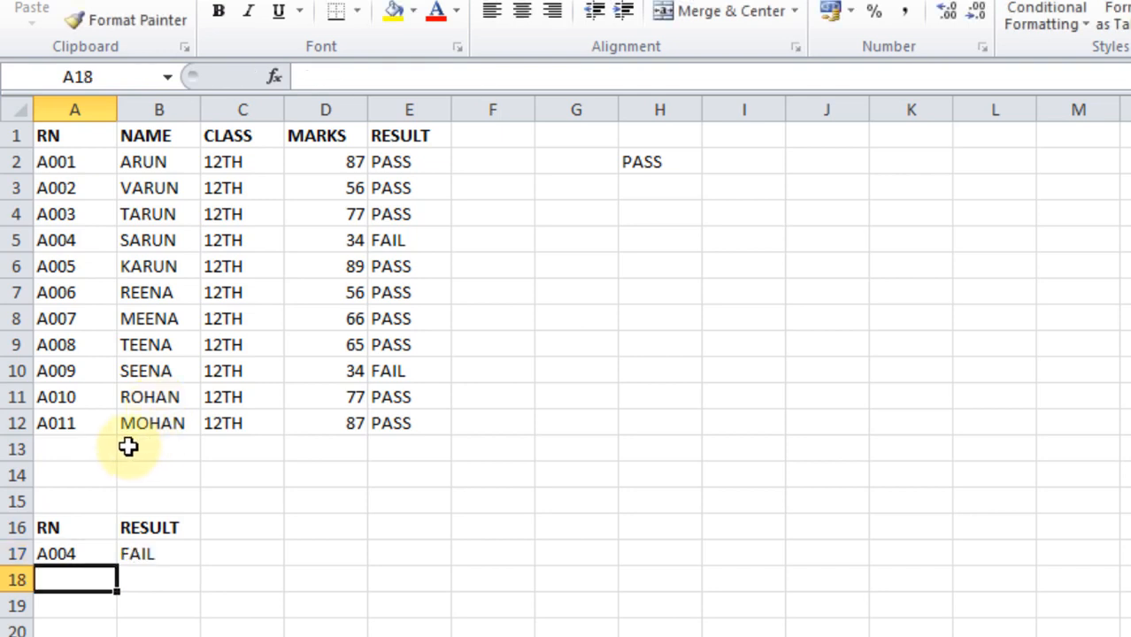
{"action": "left_click", "coordinate": [163, 552]}
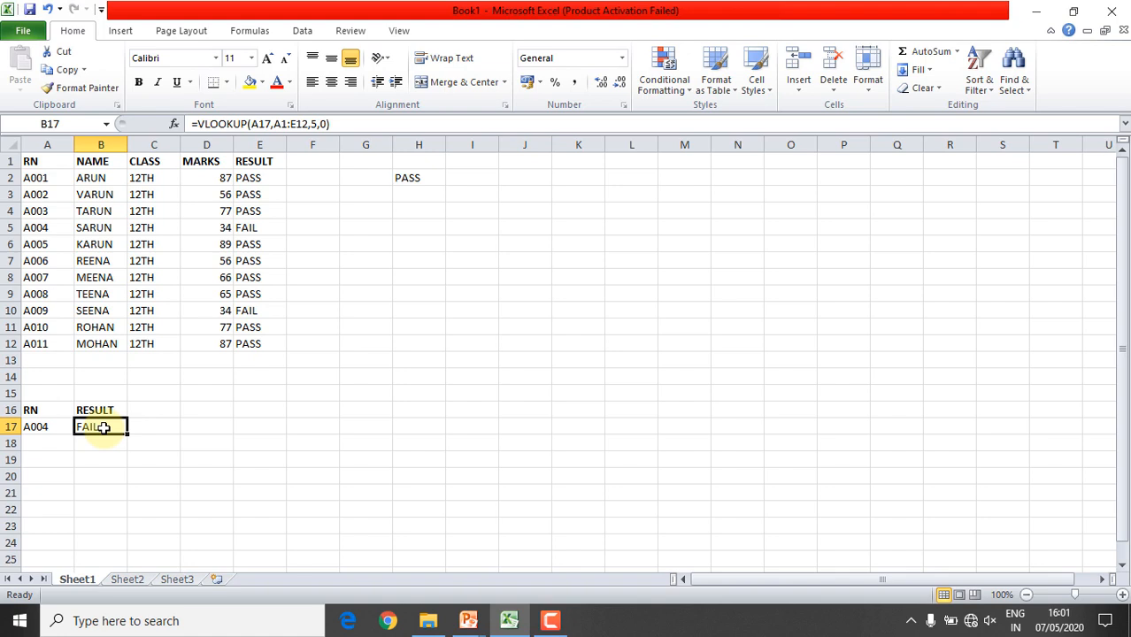
Switch to the PowerPoint slide show and advance from the VLookup() slide to the HLookup() slide.
{"action": "key", "text": "alt+Tab"}
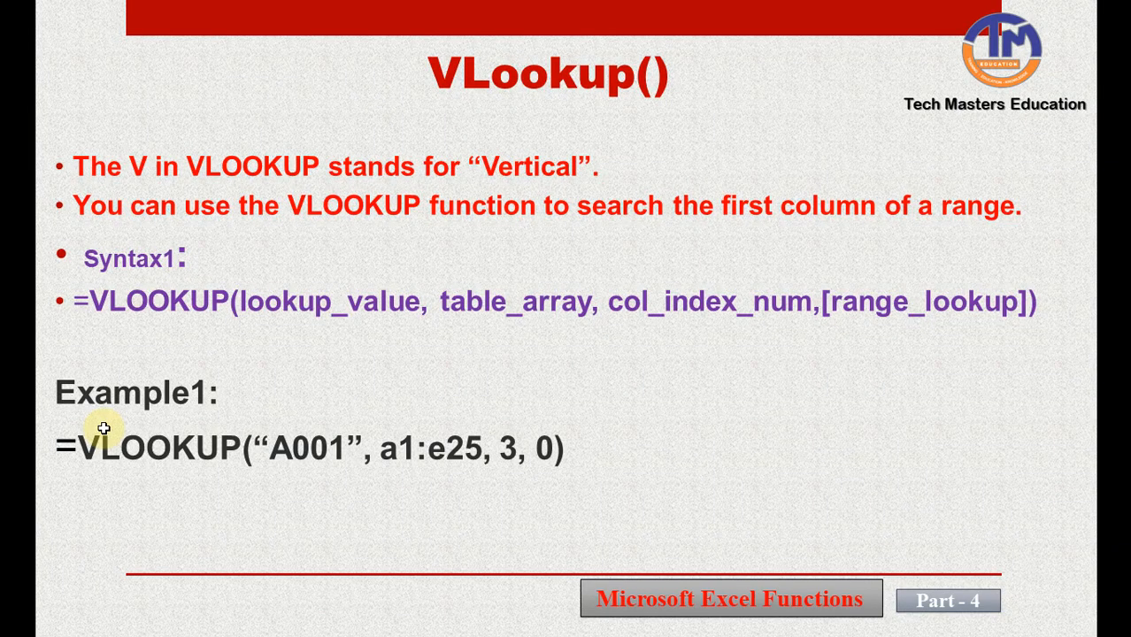
{"action": "key", "text": "Right"}
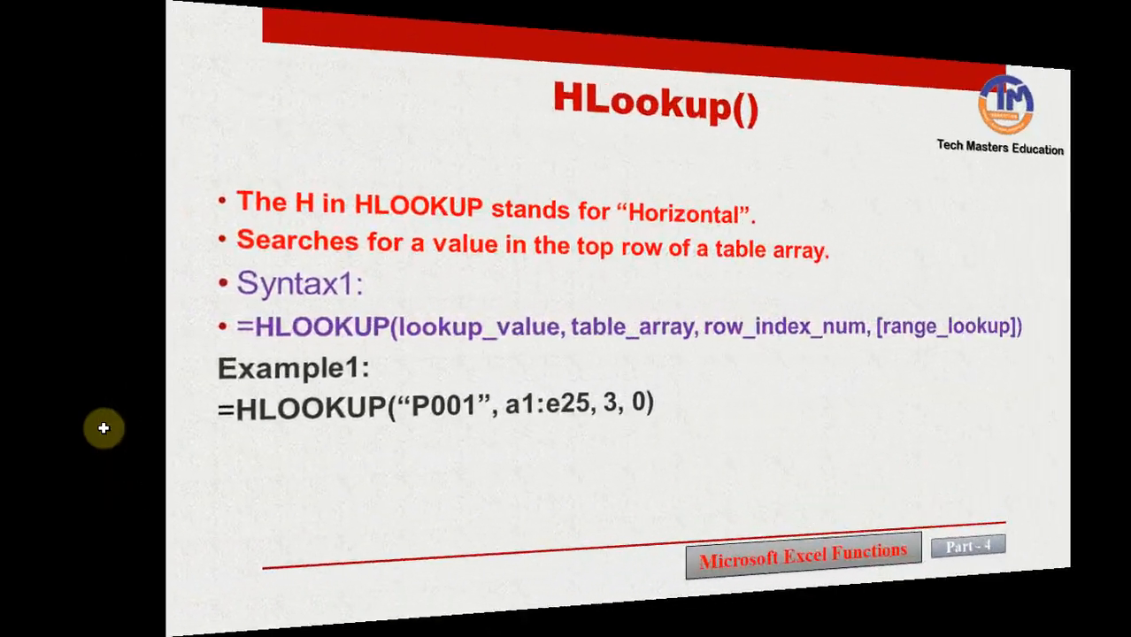
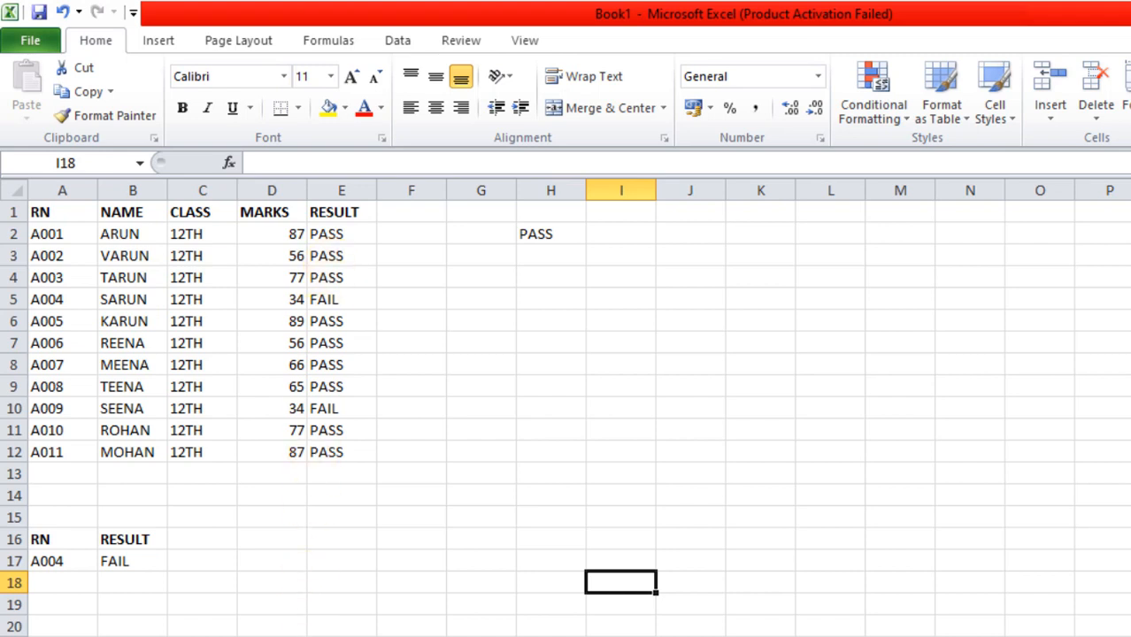
On the next blank sheet, enter the row headings PRODUCTS CODES, BIIL NUMBER and AMOUNT in A1:A3.
{"action": "key", "text": "ctrl+Page_Down"}
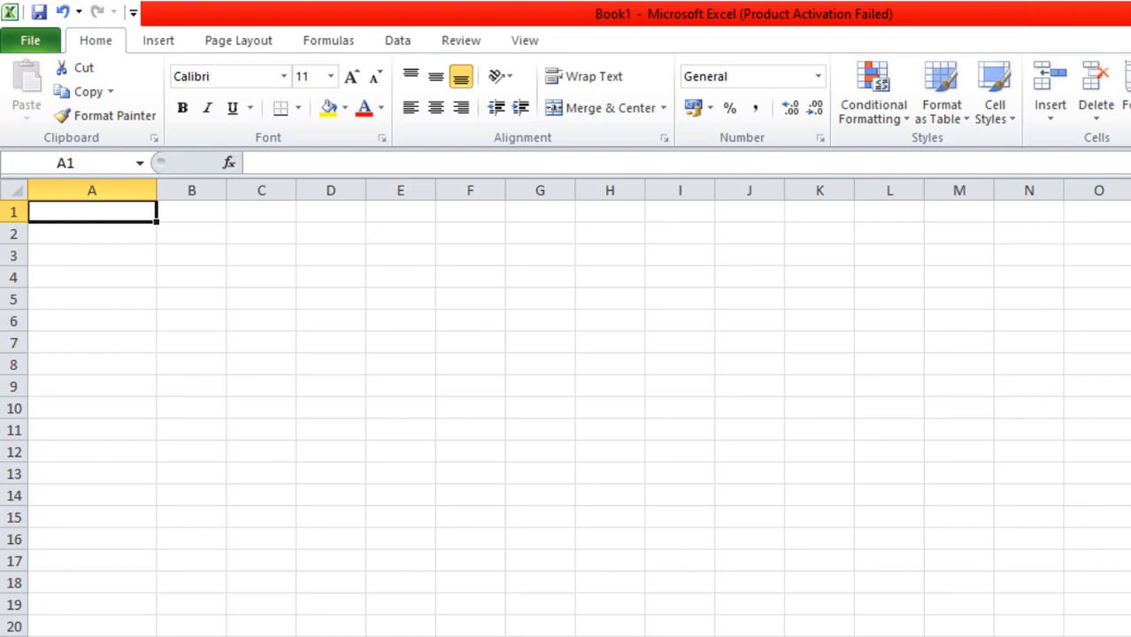
{"action": "type", "text": "PRODUCT"}
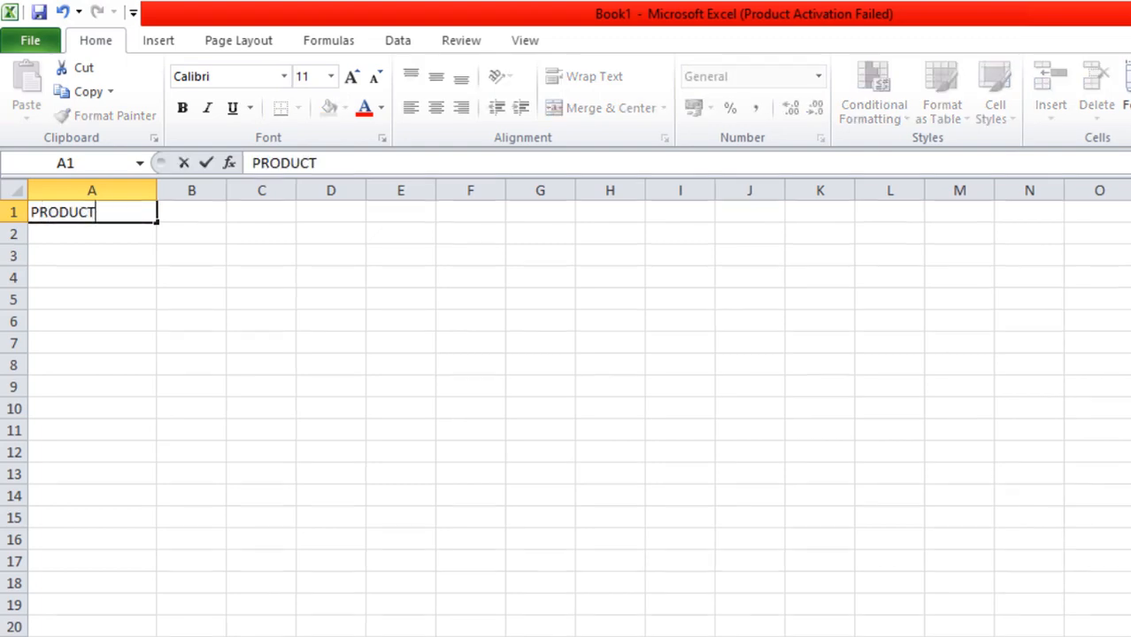
{"action": "type", "text": "S CO"}
{"action": "type", "text": "DES"}
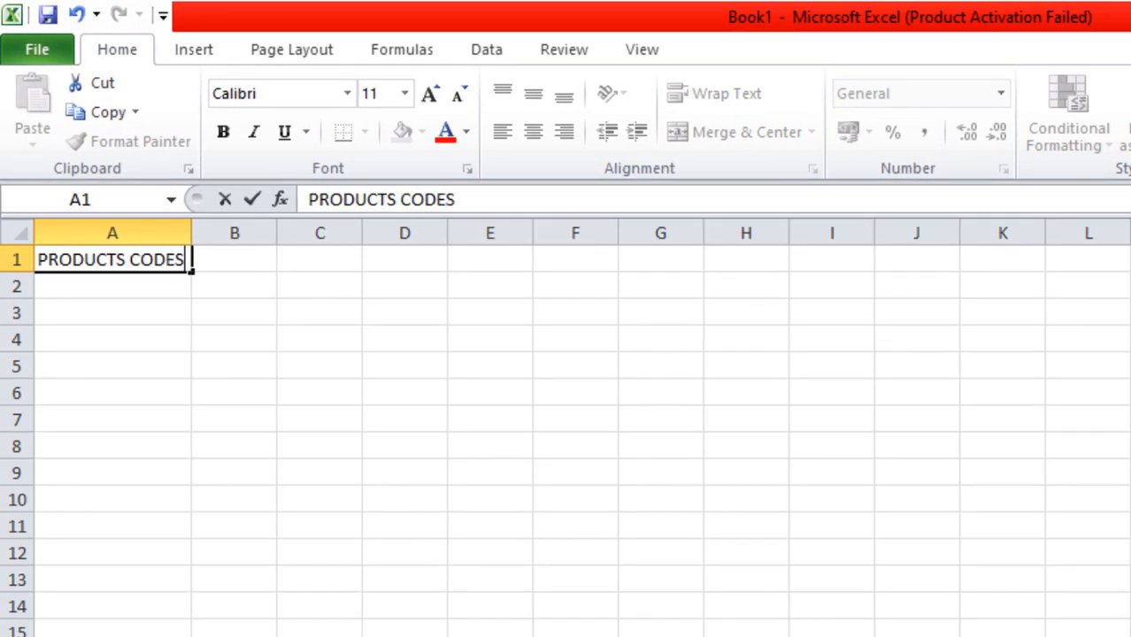
{"action": "key", "text": "Return"}
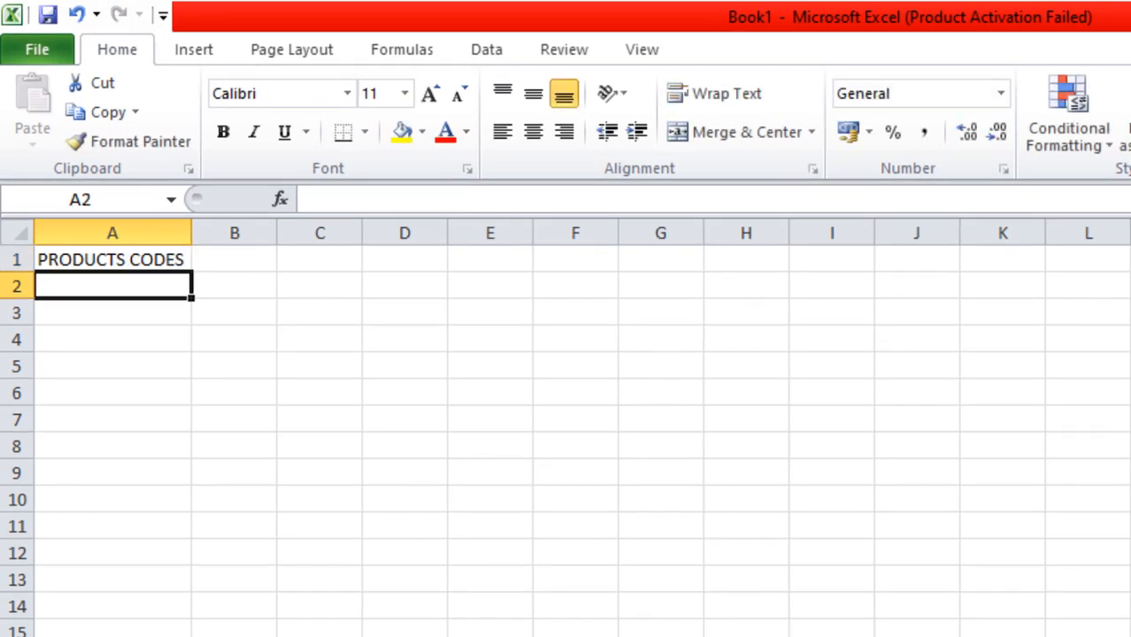
{"action": "type", "text": "BII"}
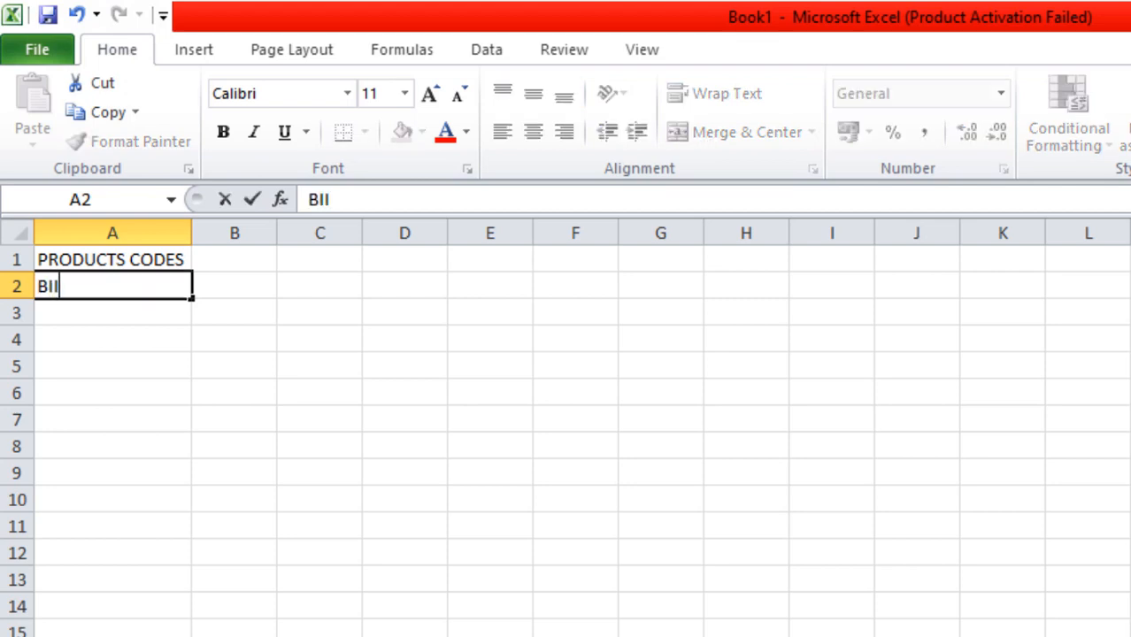
{"action": "type", "text": "L NUMBER"}
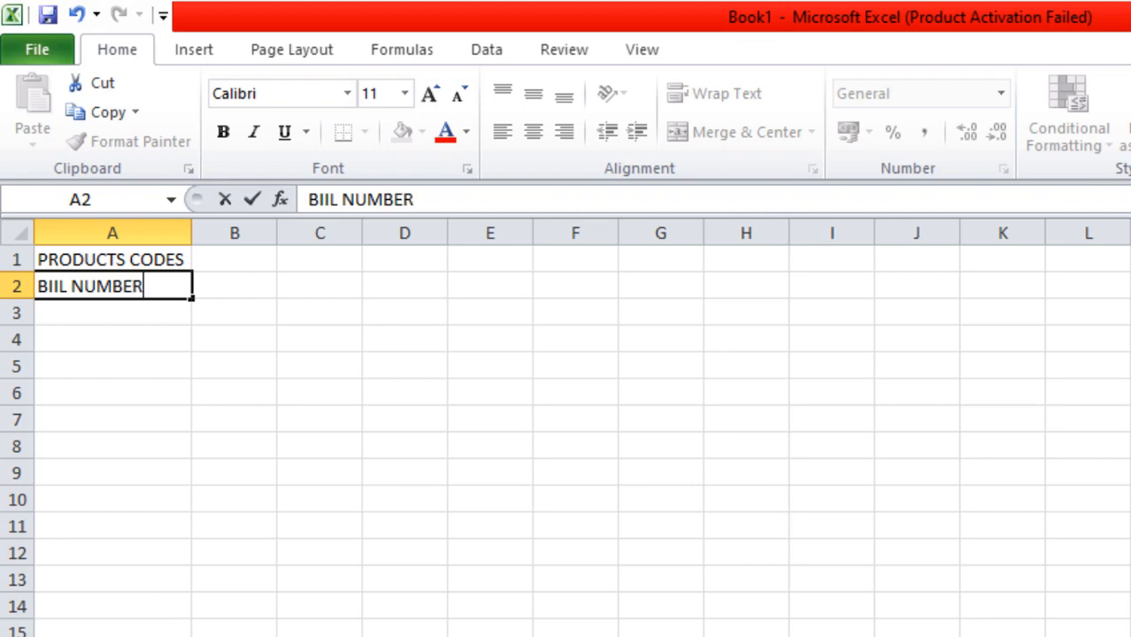
{"action": "key", "text": "Return"}
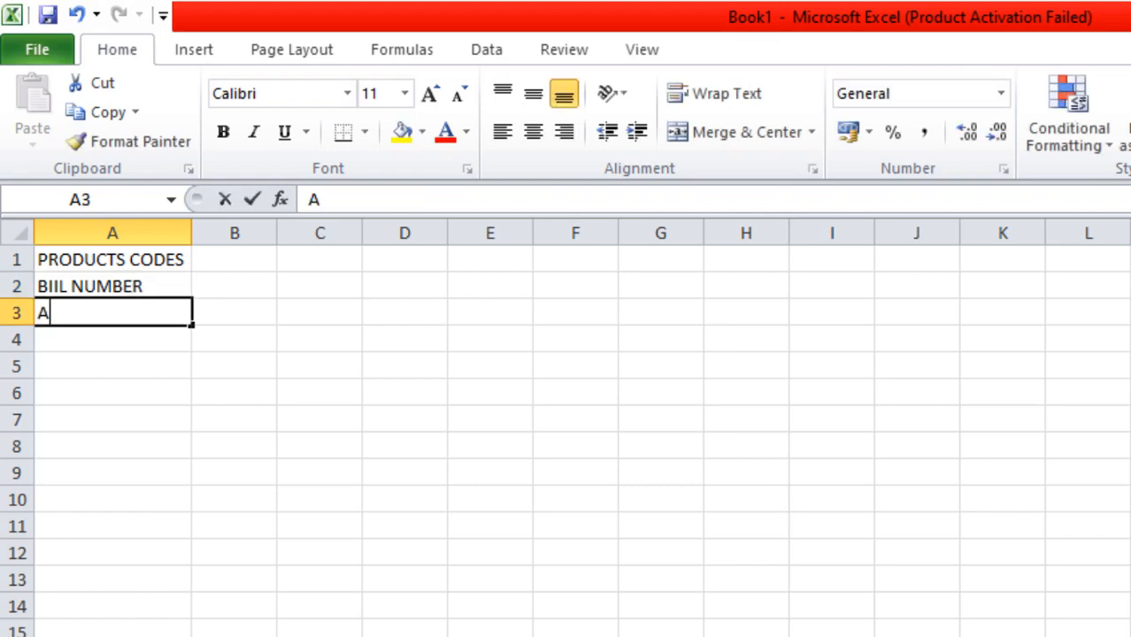
{"action": "type", "text": "AMOUNT"}
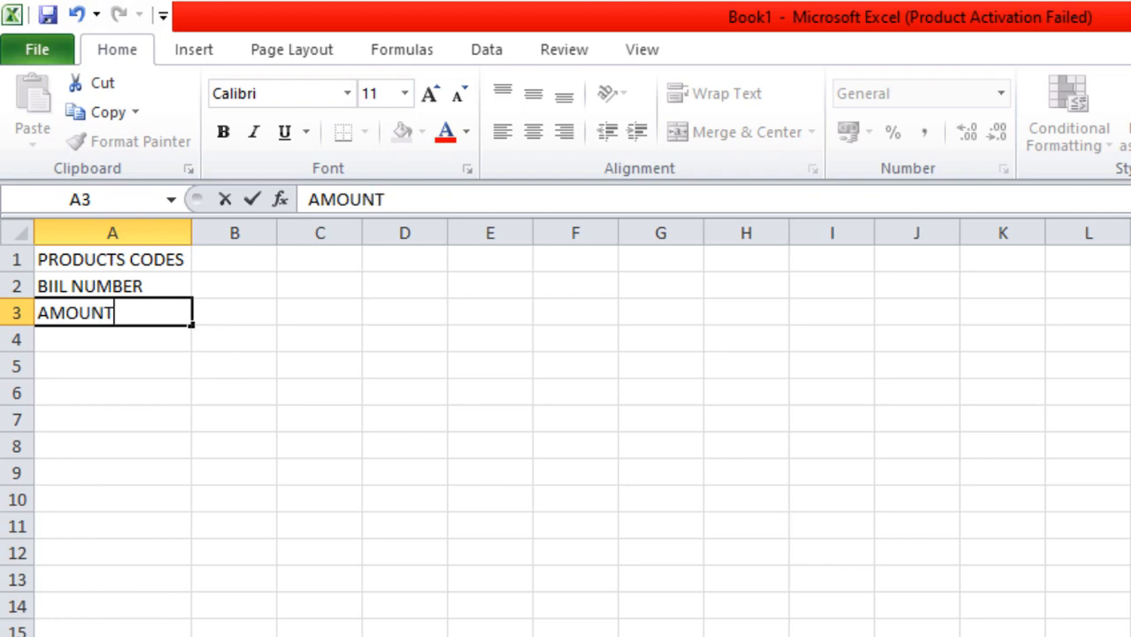
Enter product codes P001 and P002 in B1:C1 and autofill the series across to P007 in H1.
{"action": "key", "text": "Tab"}
{"action": "key", "text": "Up"}
{"action": "key", "text": "Up"}
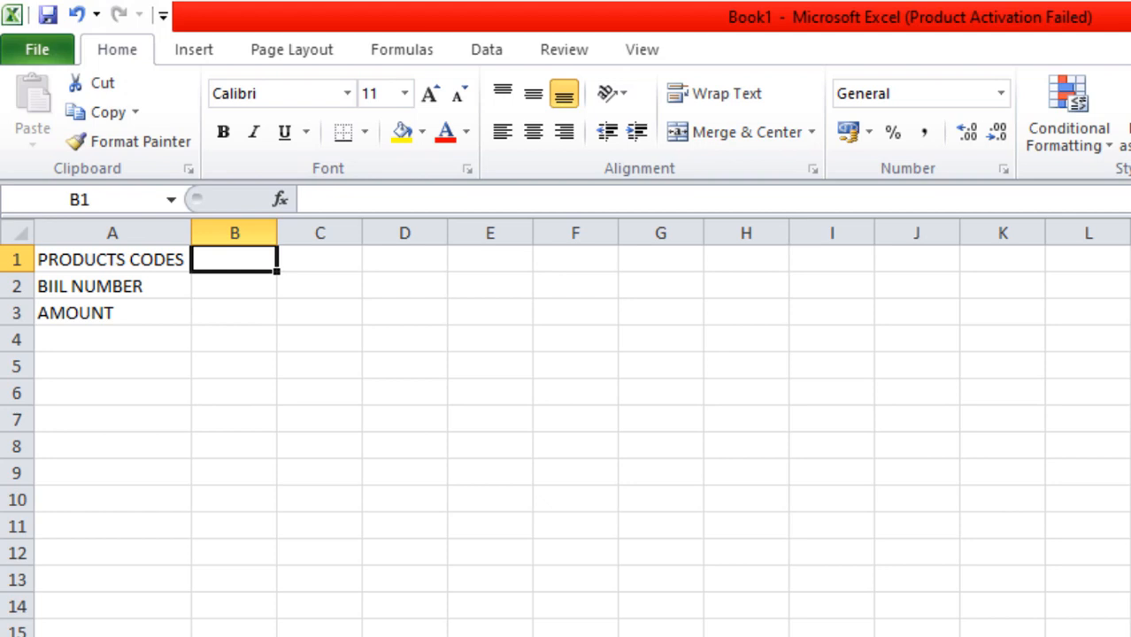
{"action": "type", "text": "P001"}
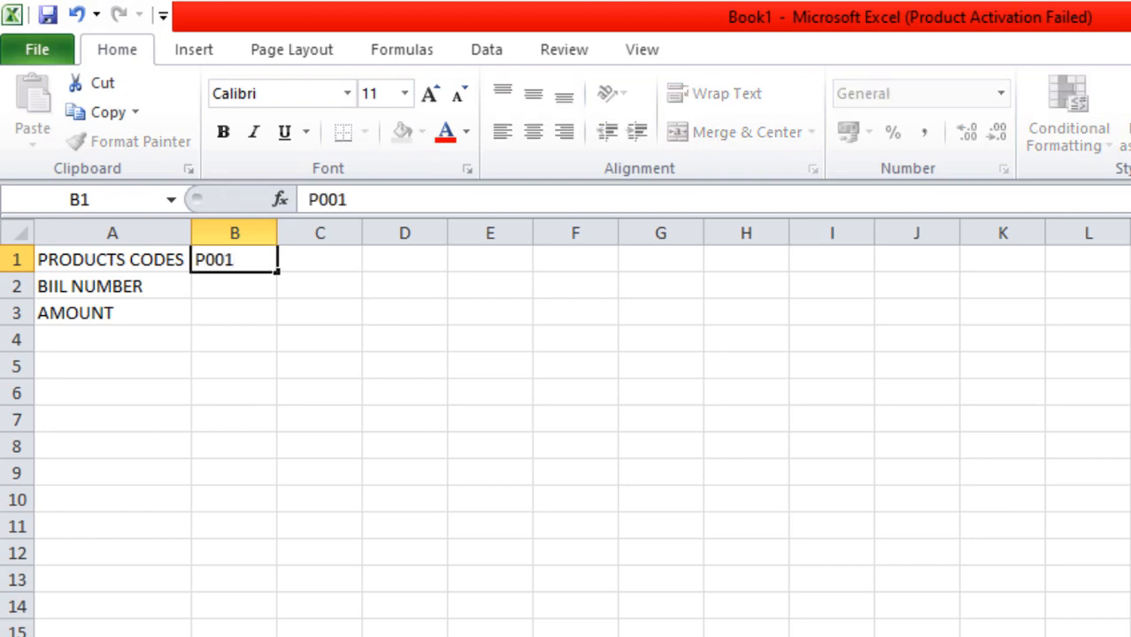
{"action": "key", "text": "Tab"}
{"action": "type", "text": "P00"}
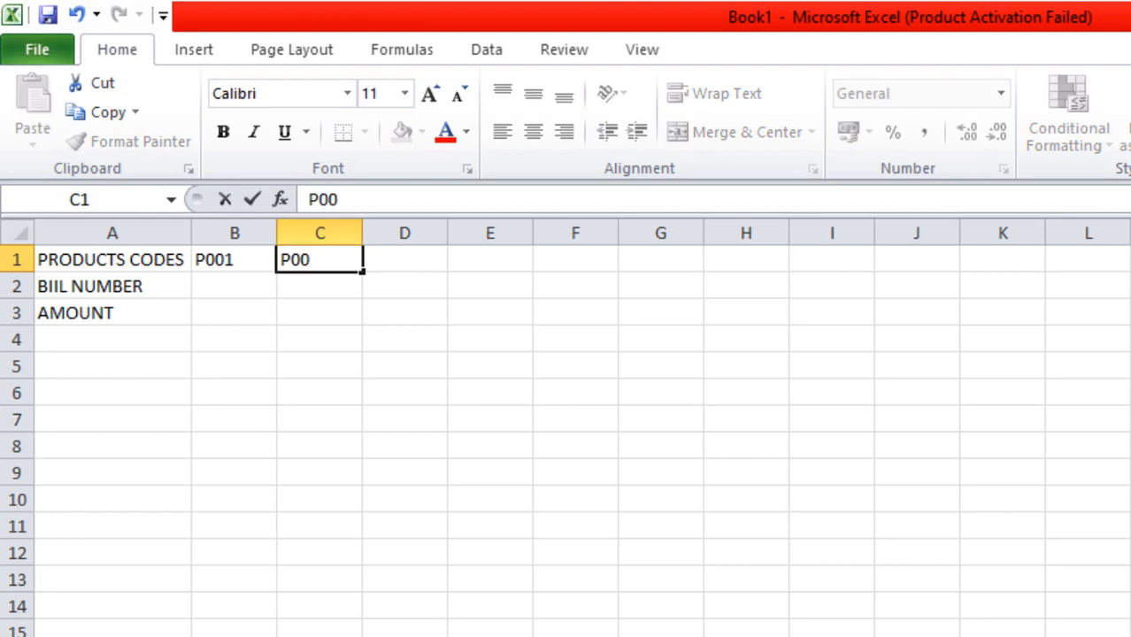
{"action": "type", "text": "2"}
{"action": "left_click", "coordinate": [350, 428]}
{"action": "left_click_drag", "start_coordinate": [226, 257], "coordinate": [827, 270]}
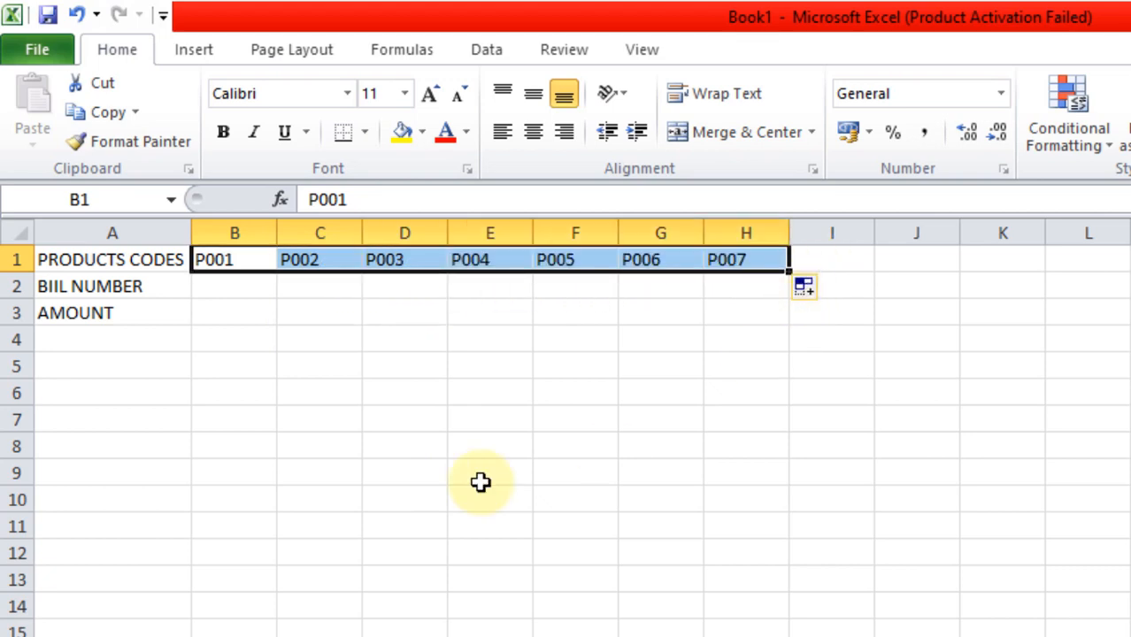
{"action": "left_click", "coordinate": [305, 447]}
Enter the bill numbers 234, 235, 236 and 237 in B2:E2 for products P001 to P004.
{"action": "left_click", "coordinate": [220, 283]}
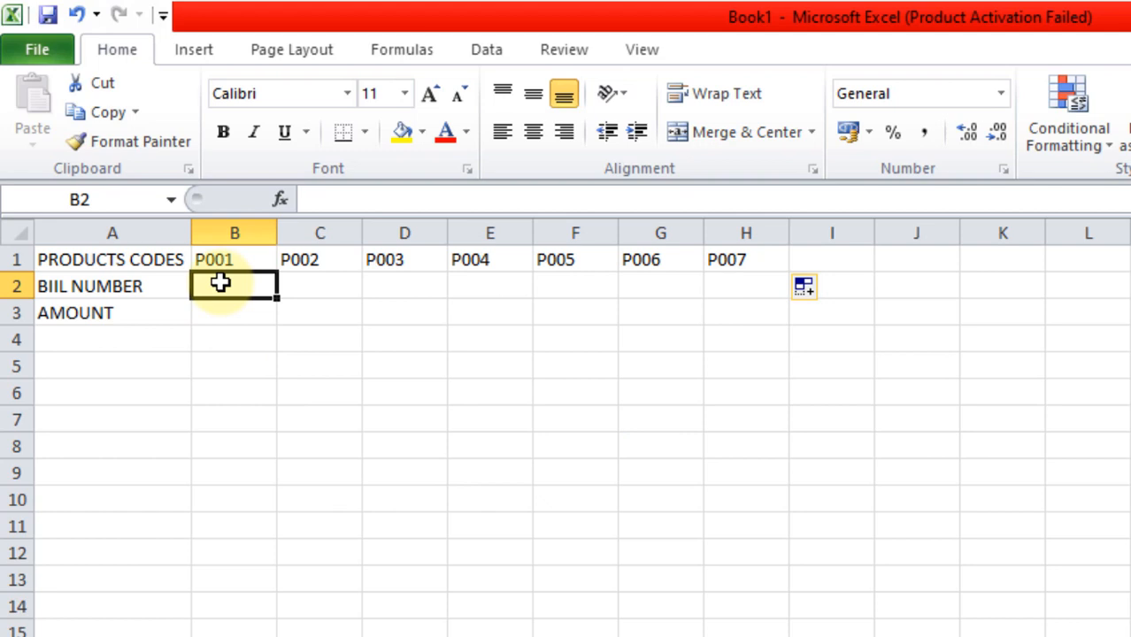
{"action": "type", "text": "234"}
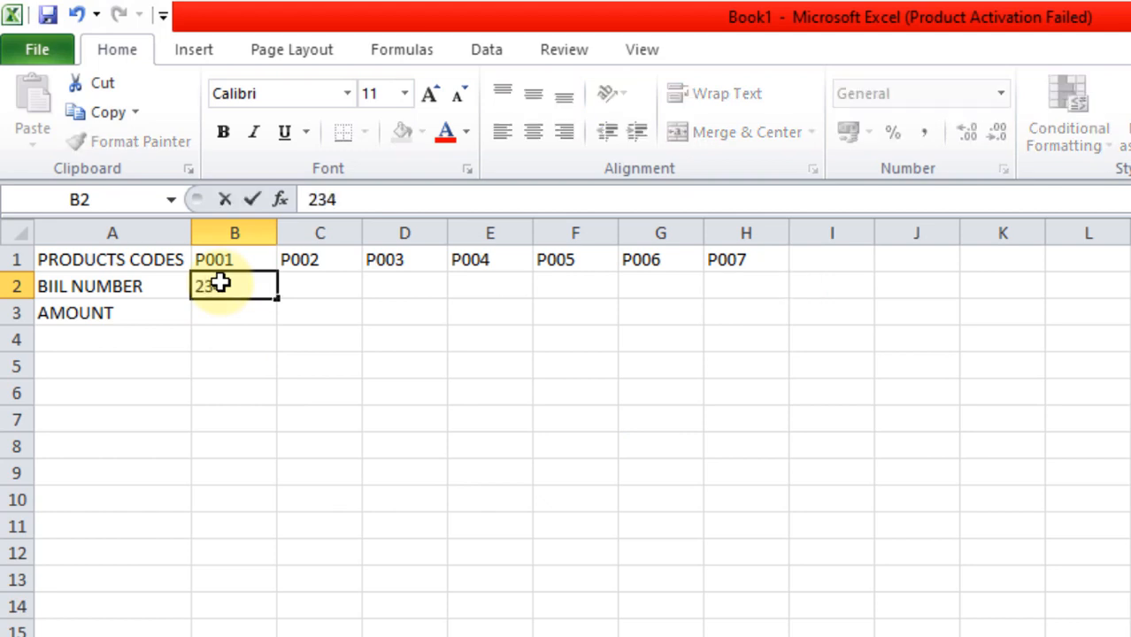
{"action": "key", "text": "Tab"}
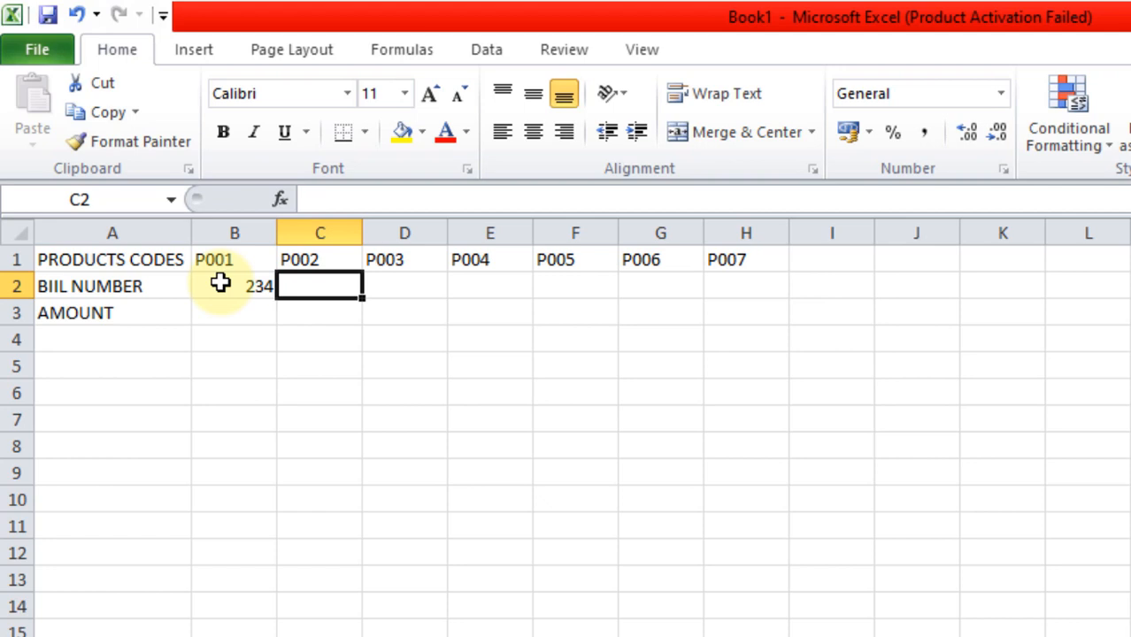
{"action": "type", "text": "235"}
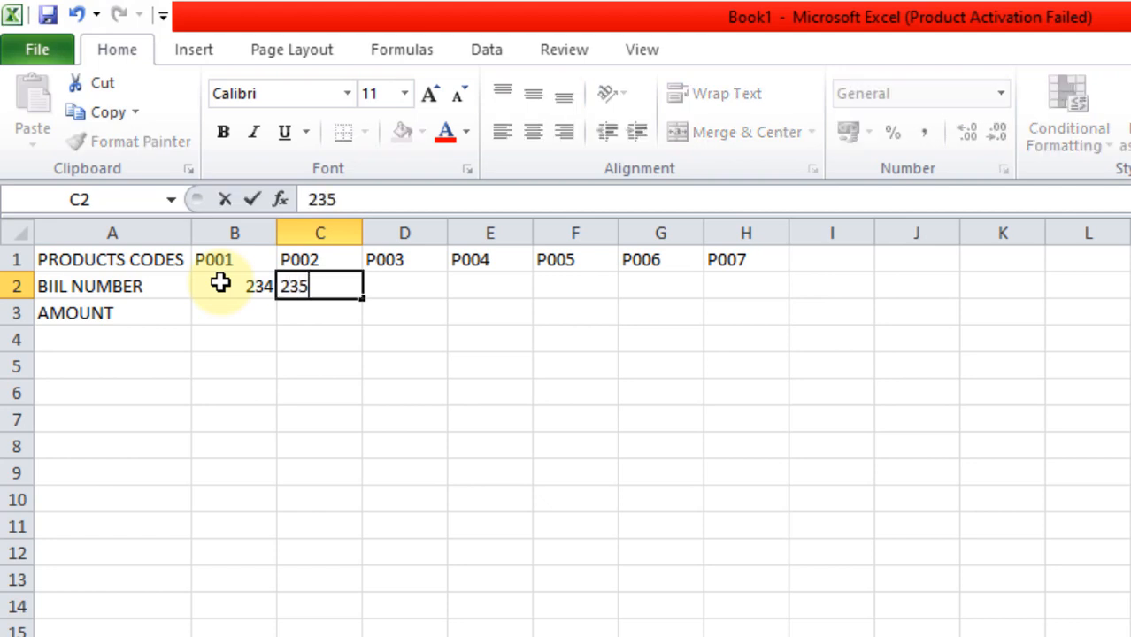
{"action": "key", "text": "Tab"}
{"action": "type", "text": "236"}
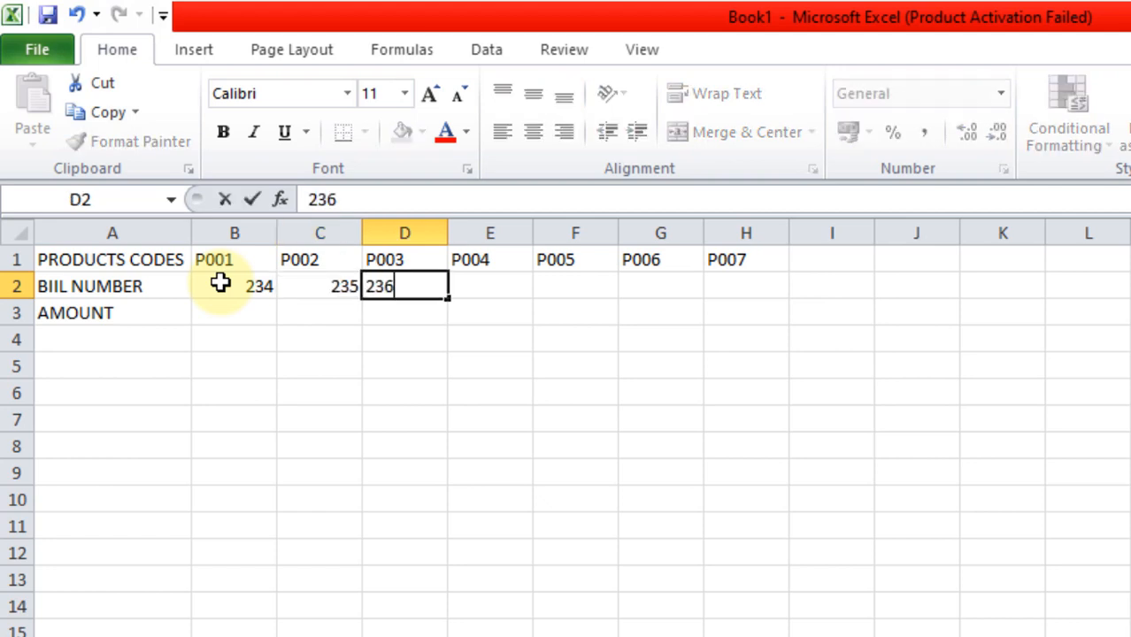
{"action": "key", "text": "Tab"}
{"action": "type", "text": "237"}
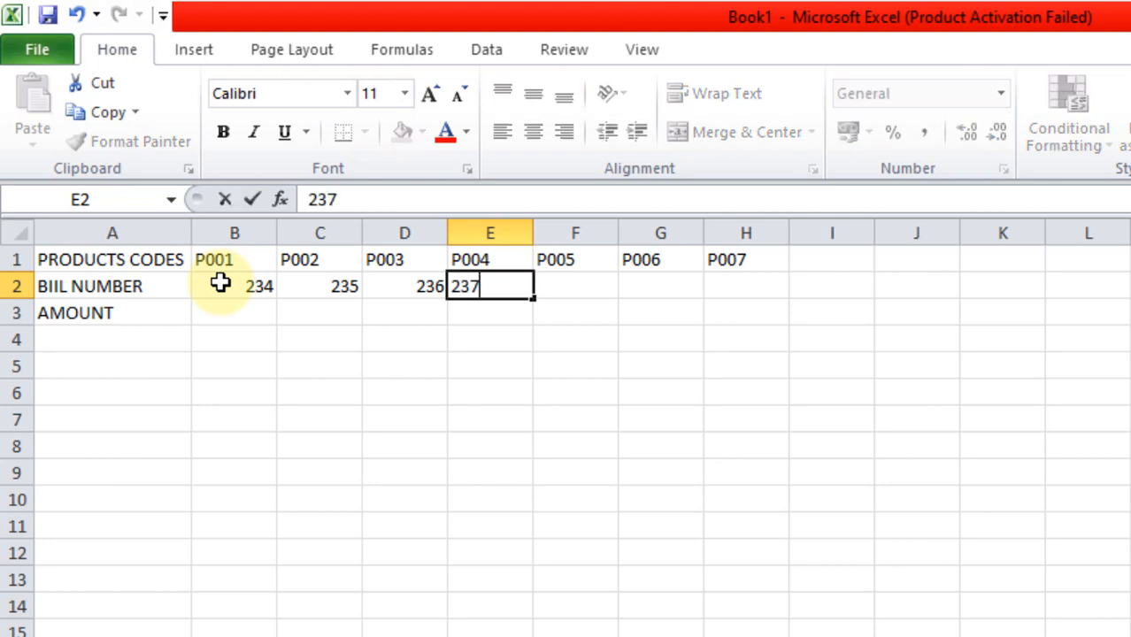
{"action": "key", "text": "Tab"}
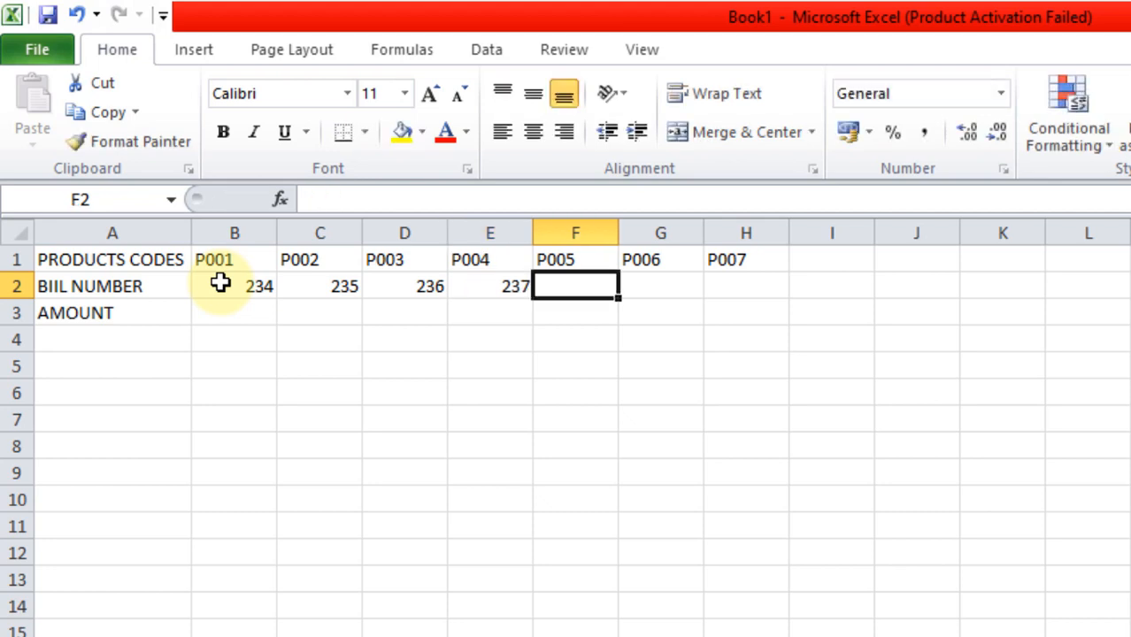
Enter the bill numbers 238, 239 and 240 in F2:H2 for products P005 to P007.
{"action": "type", "text": "238"}
{"action": "key", "text": "Tab"}
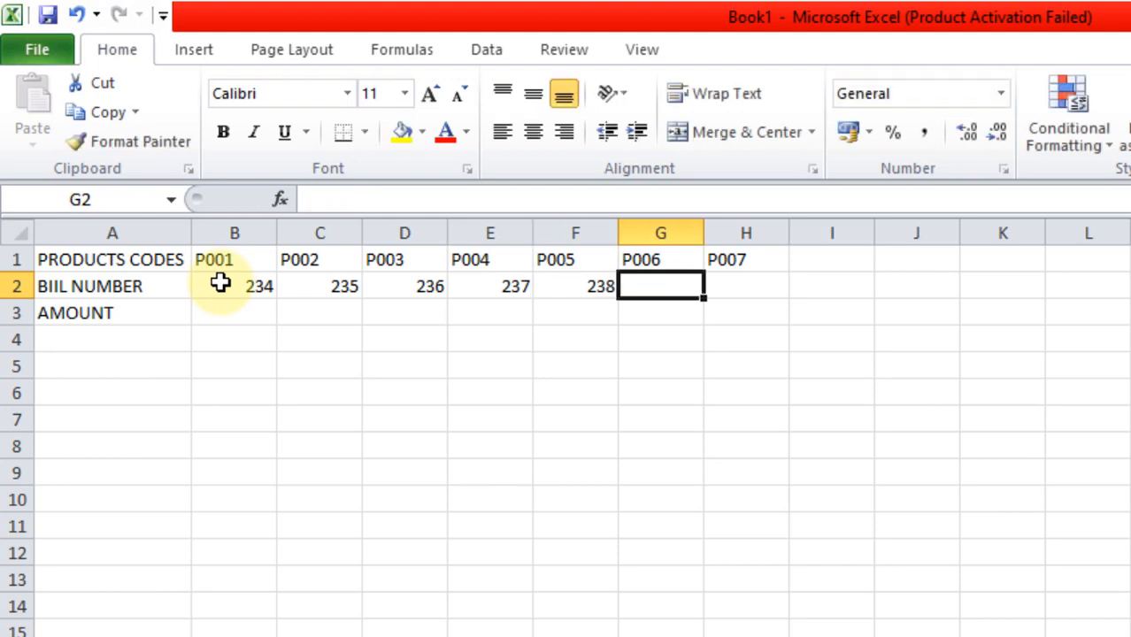
{"action": "type", "text": "23"}
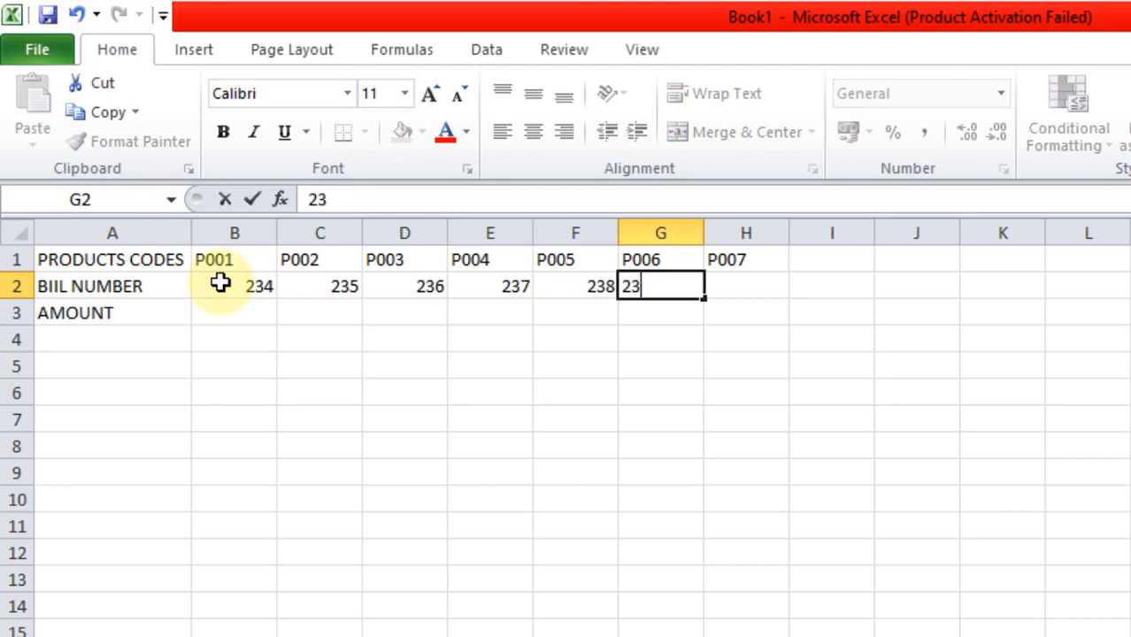
{"action": "type", "text": "9"}
{"action": "key", "text": "Tab"}
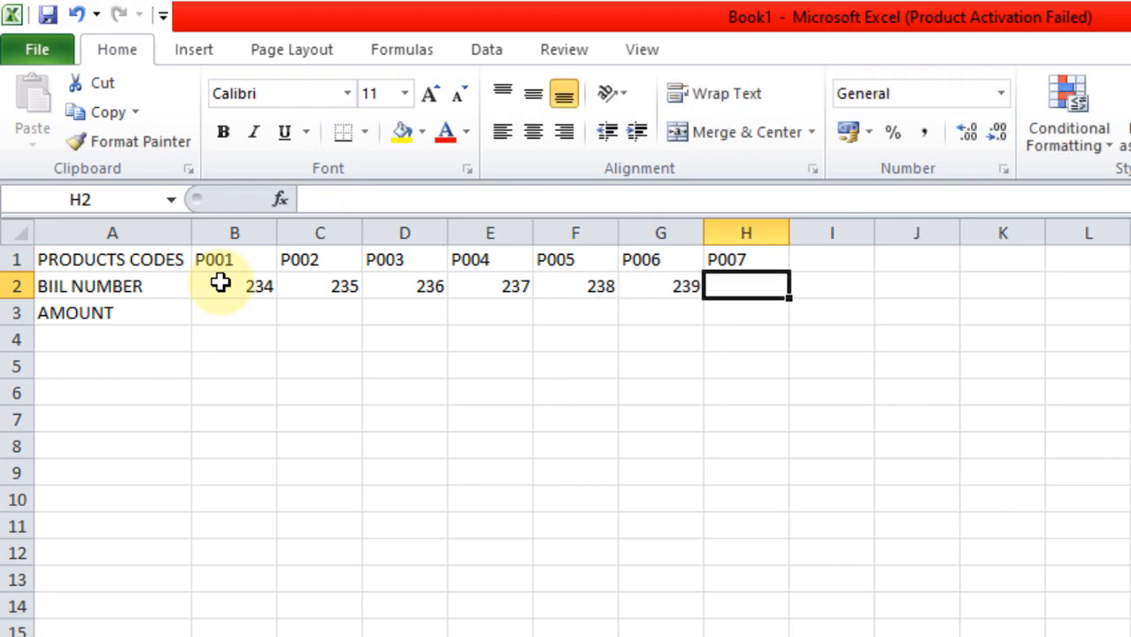
{"action": "type", "text": "240"}
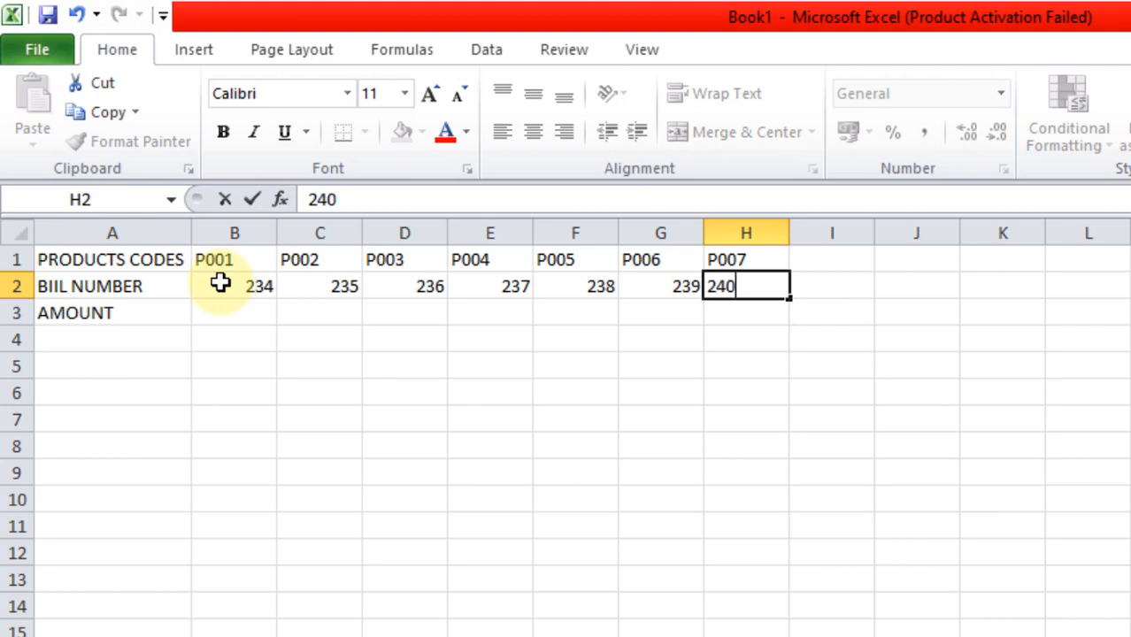
{"action": "left_click", "coordinate": [233, 341]}
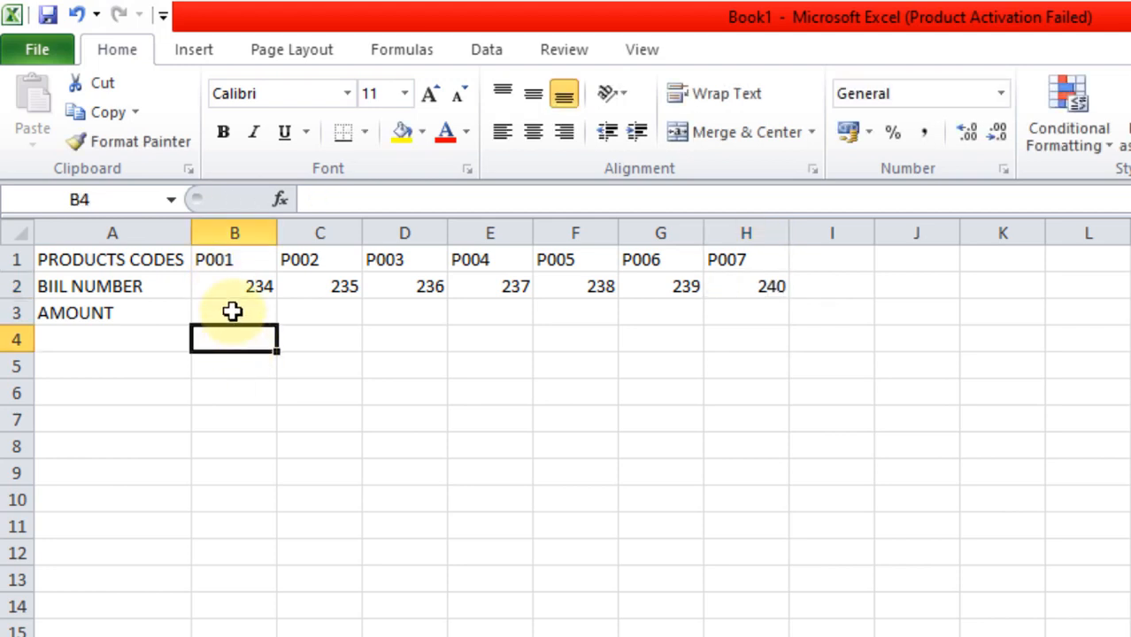
Enter the amounts 98766, 87654, 76543 and 98765 in B3:E3 for products P001 to P004.
{"action": "left_click", "coordinate": [232, 311]}
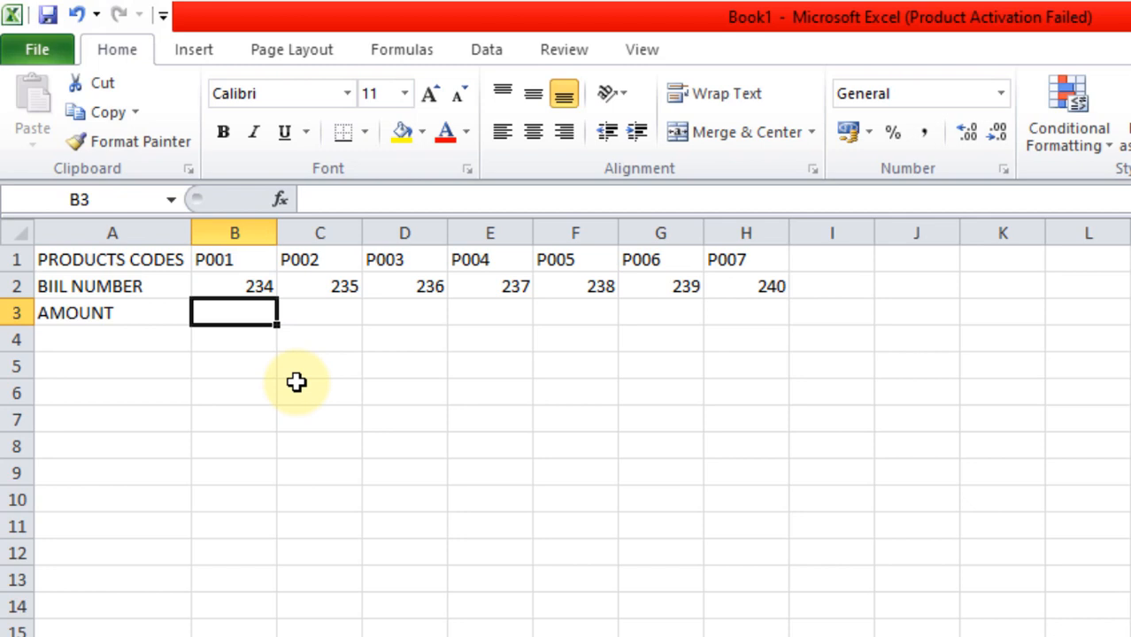
{"action": "type", "text": "9876"}
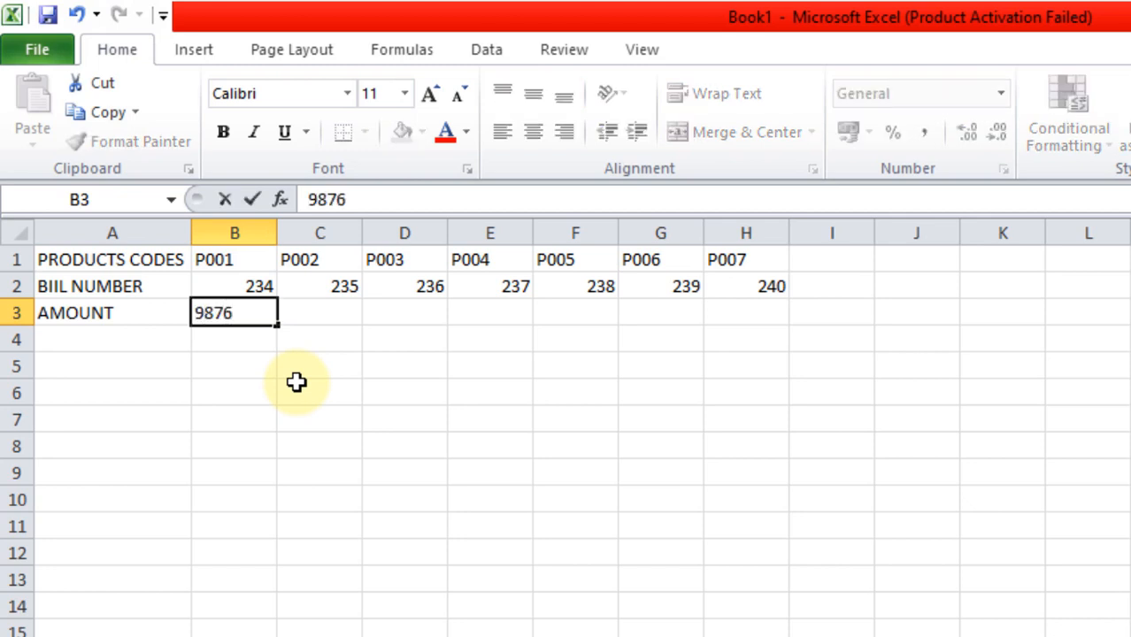
{"action": "type", "text": "6"}
{"action": "key", "text": "Tab"}
{"action": "type", "text": "87654"}
{"action": "key", "text": "Tab"}
{"action": "type", "text": "76543"}
{"action": "key", "text": "Tab"}
{"action": "type", "text": "98765"}
{"action": "key", "text": "Tab"}
Enter the amounts 4234.76, 5432.876 and 8765.987 in F3:H3 for products P005 to P007.
{"action": "type", "text": "4234"}
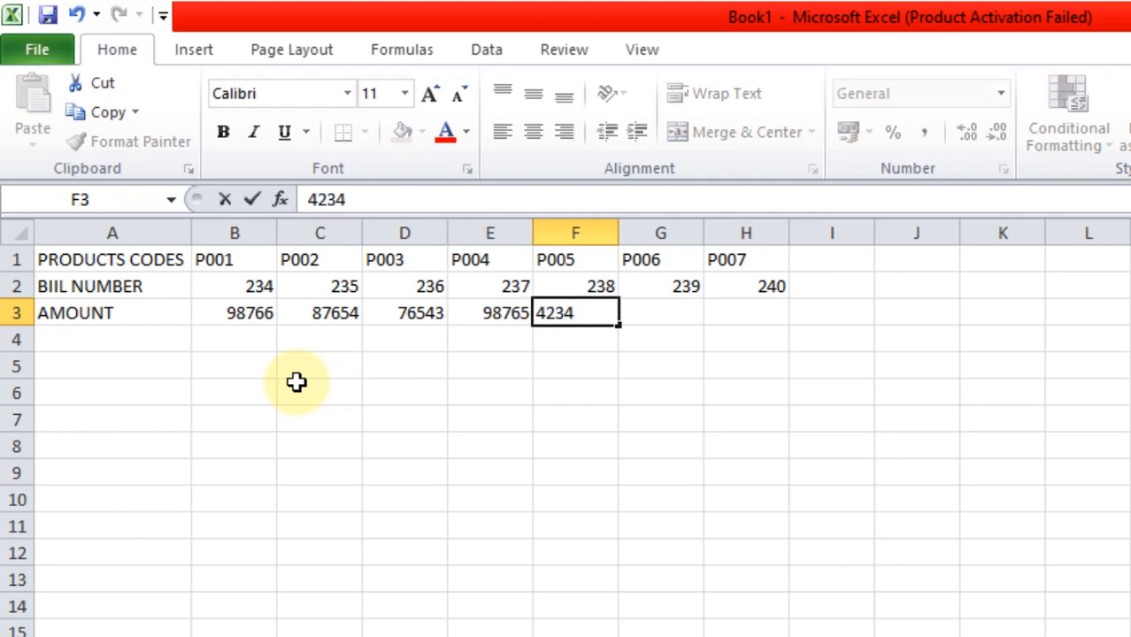
{"action": "type", "text": ".76"}
{"action": "key", "text": "Tab"}
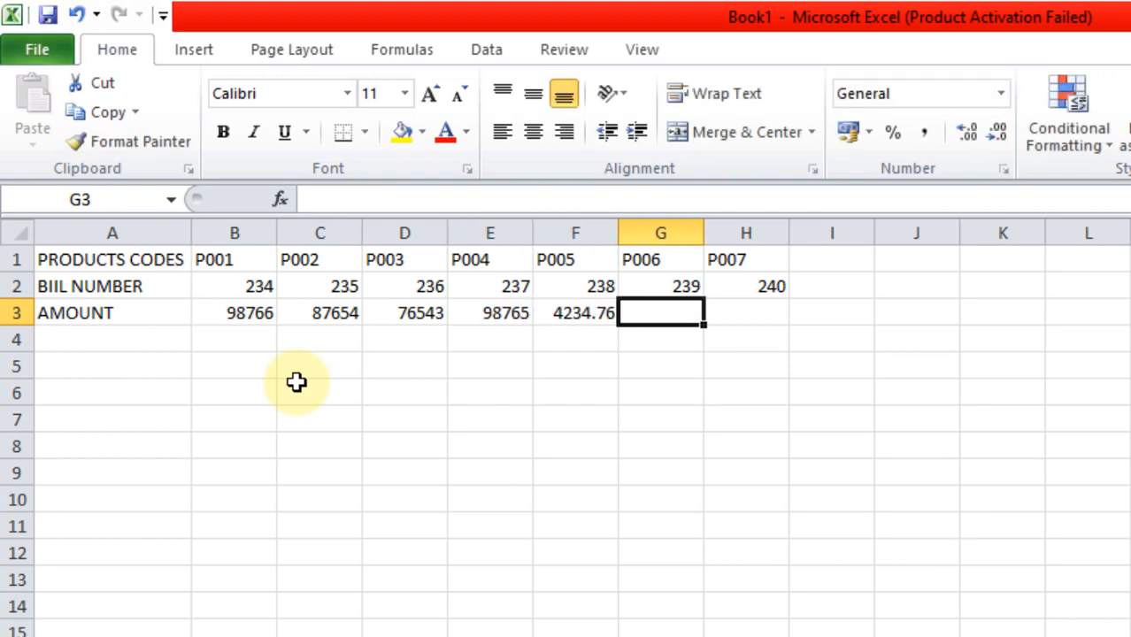
{"action": "type", "text": "5432"}
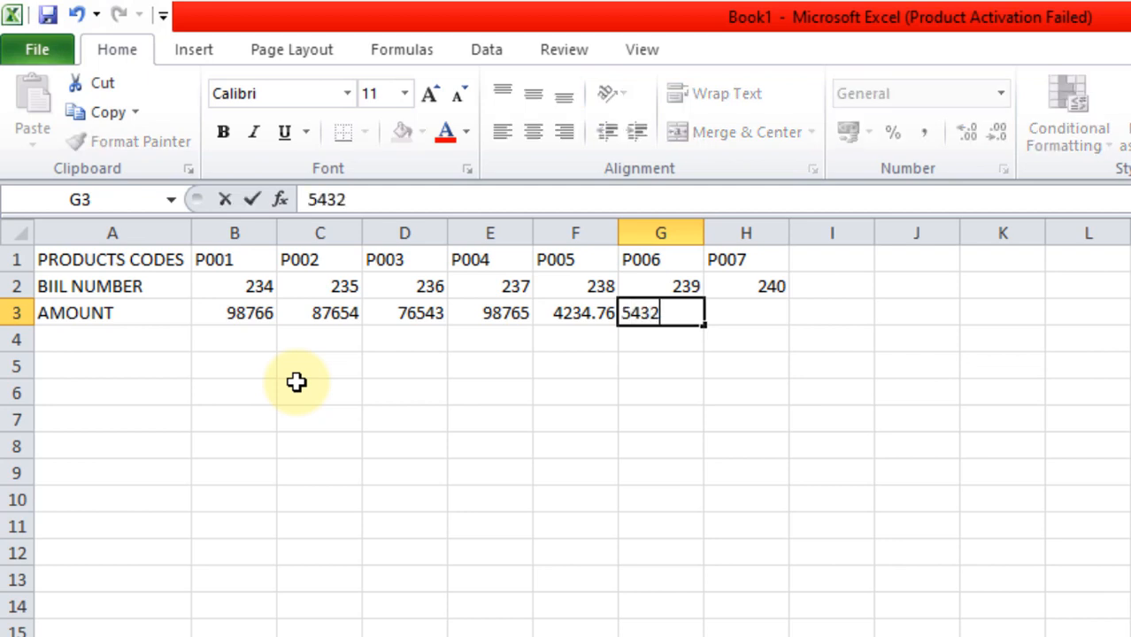
{"action": "type", "text": ".876"}
{"action": "key", "text": "Tab"}
{"action": "type", "text": "876"}
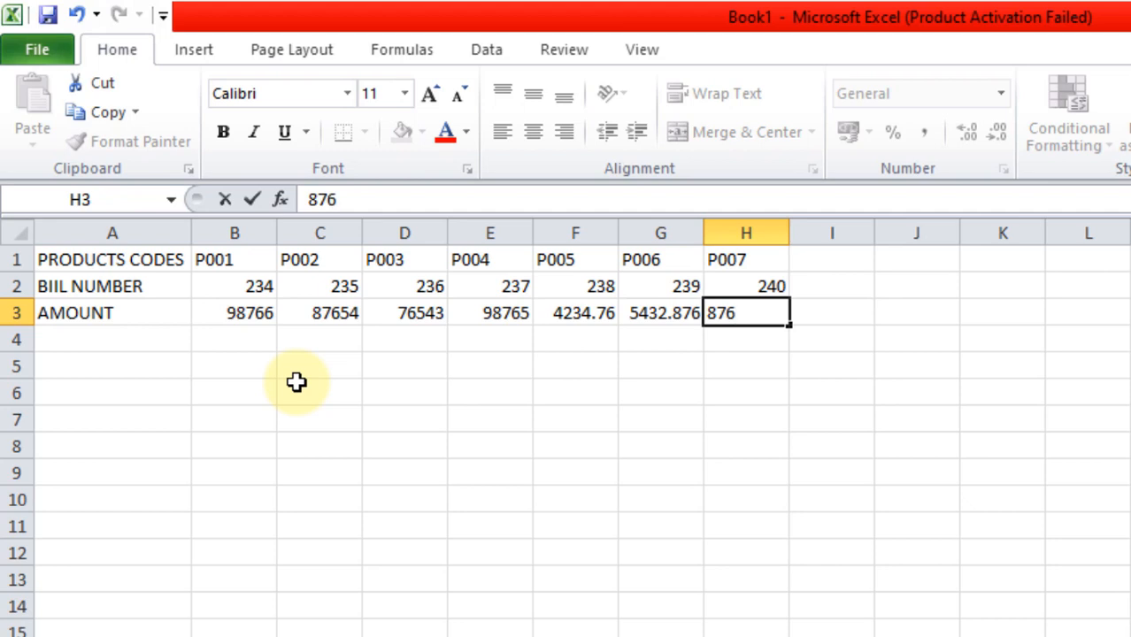
{"action": "type", "text": "5.987"}
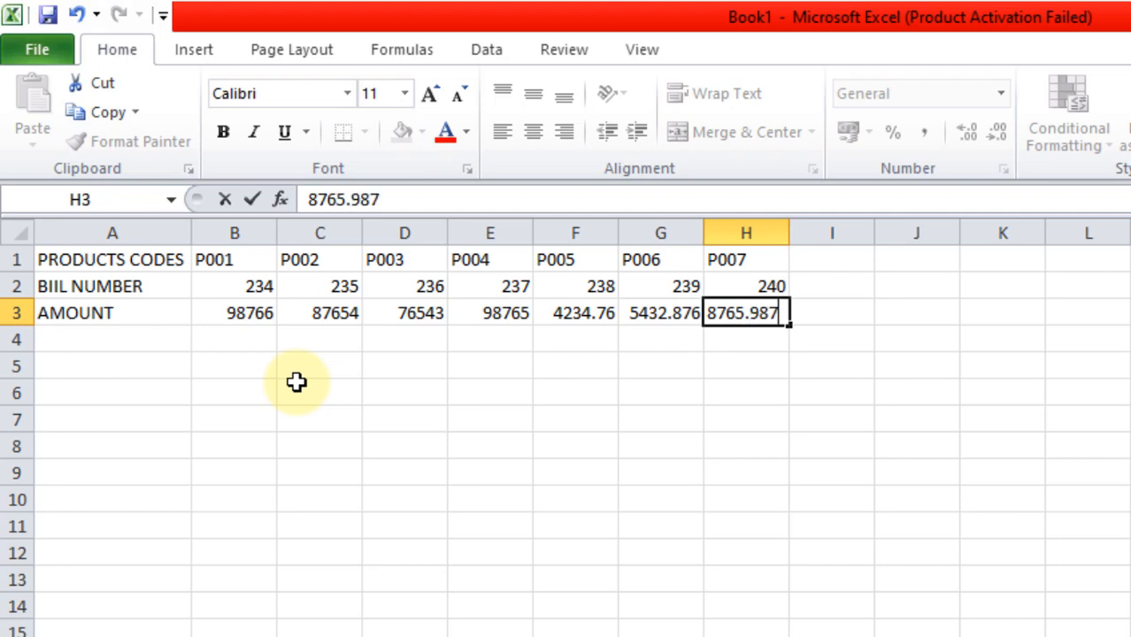
{"action": "key", "text": "Return"}
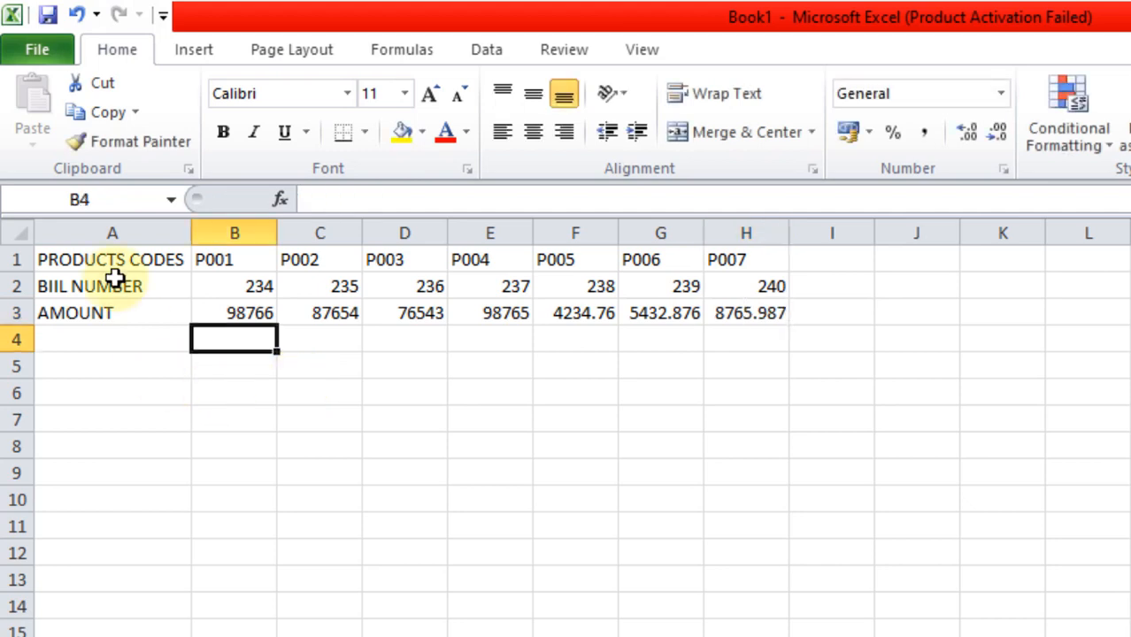
Make the row headings in A1:A3 bold and deselect them.
{"action": "left_click_drag", "start_coordinate": [93, 256], "coordinate": [110, 314]}
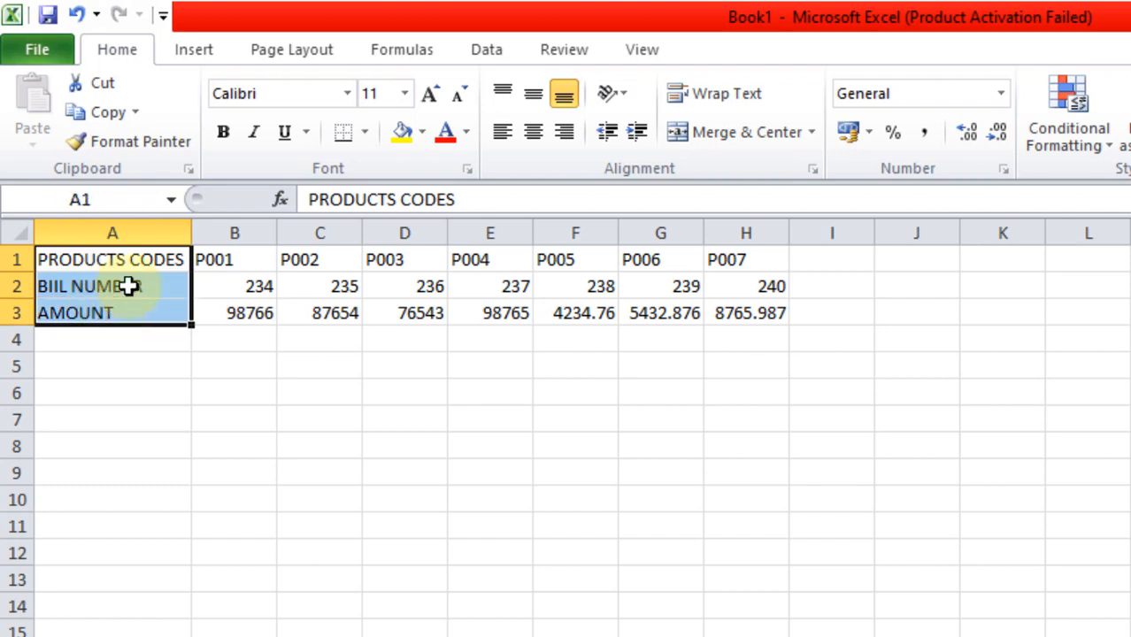
{"action": "left_click", "coordinate": [222, 134]}
{"action": "left_click", "coordinate": [250, 389]}
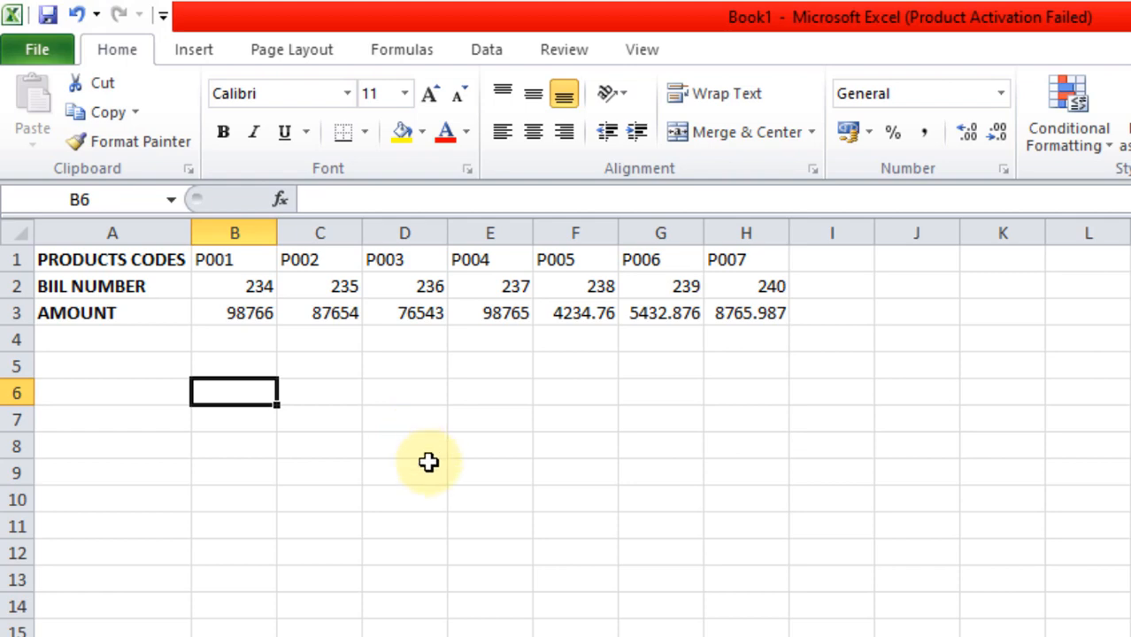
{"action": "left_click", "coordinate": [879, 533]}
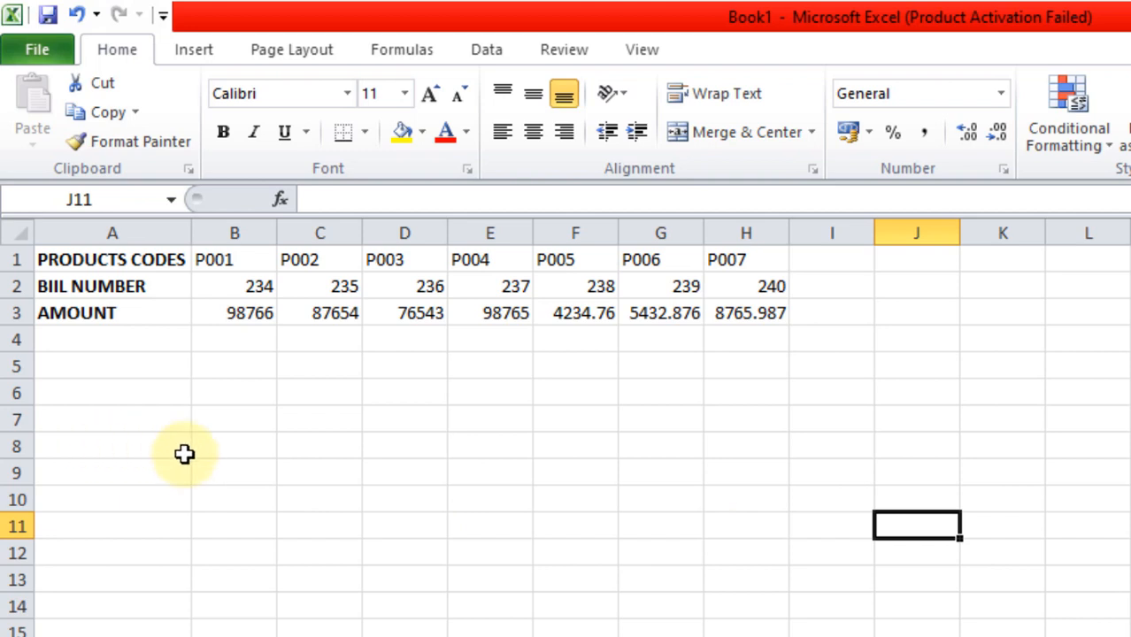
Look up the amount of product P002 in B8 with the exact-match formula =HLOOKUP("P002",A1:H3,3,0) and reselect that cell.
{"action": "left_click", "coordinate": [260, 446]}
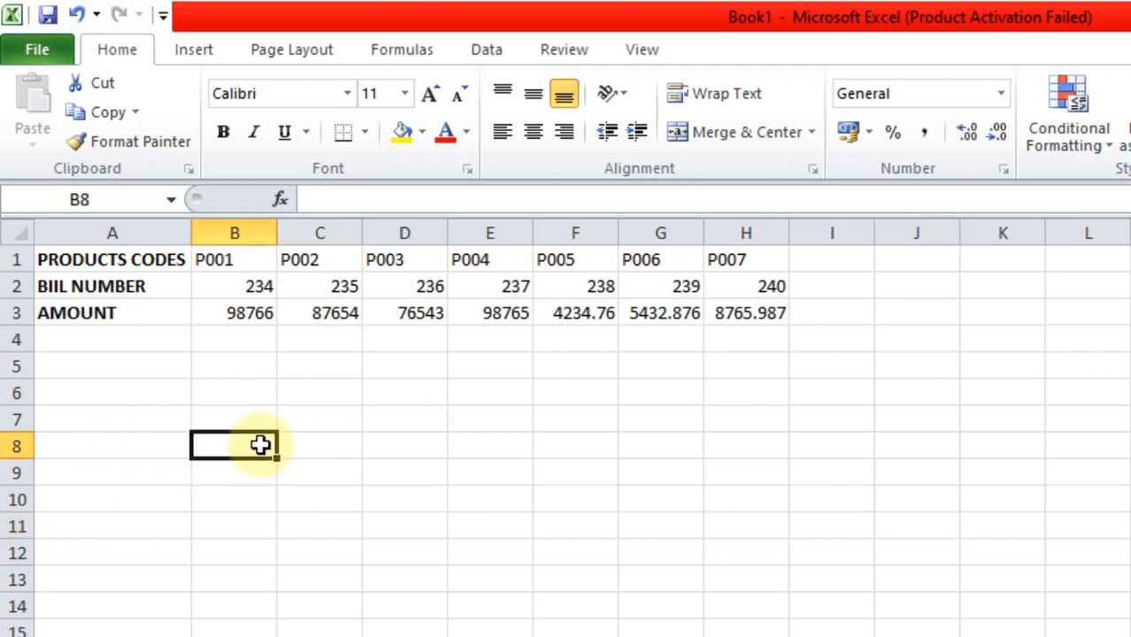
{"action": "type", "text": "="}
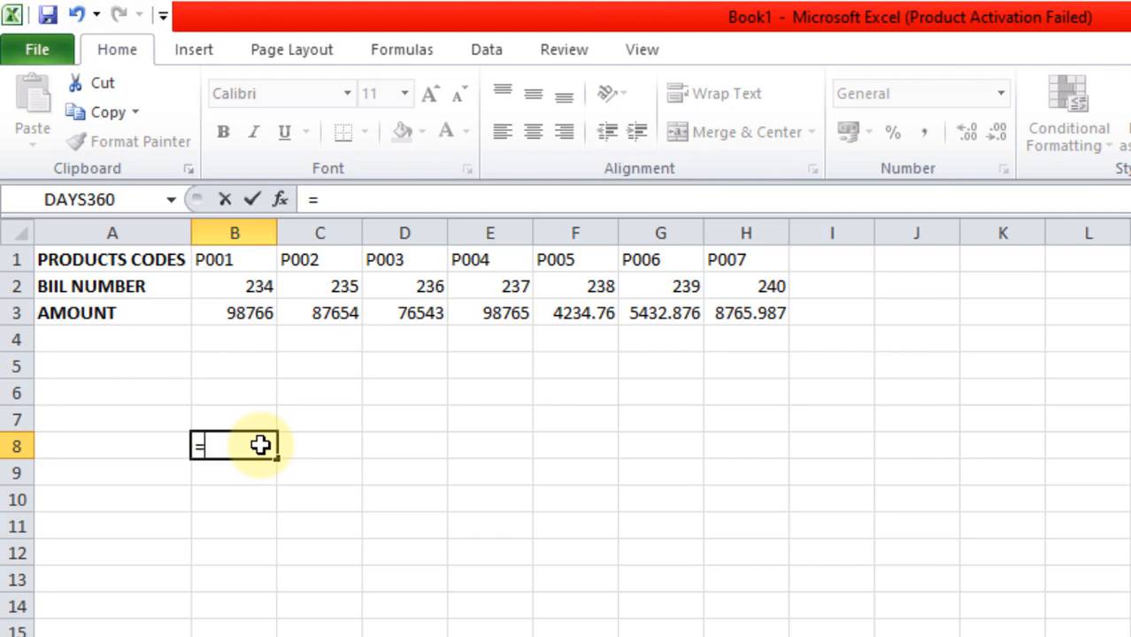
{"action": "type", "text": "HLOO"}
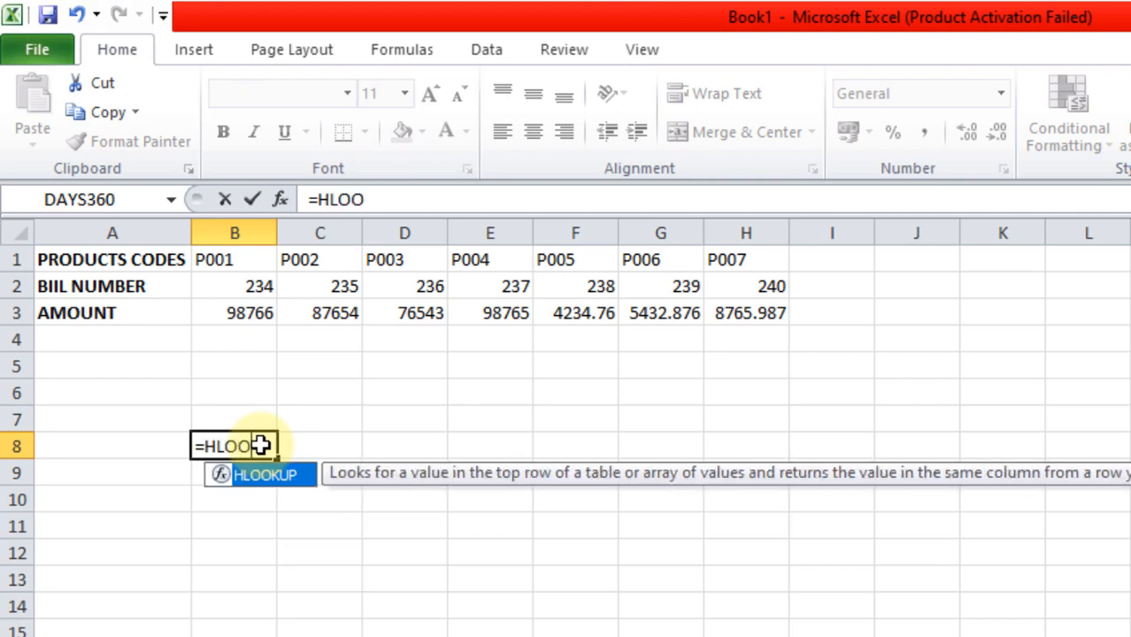
{"action": "type", "text": "KUP("}
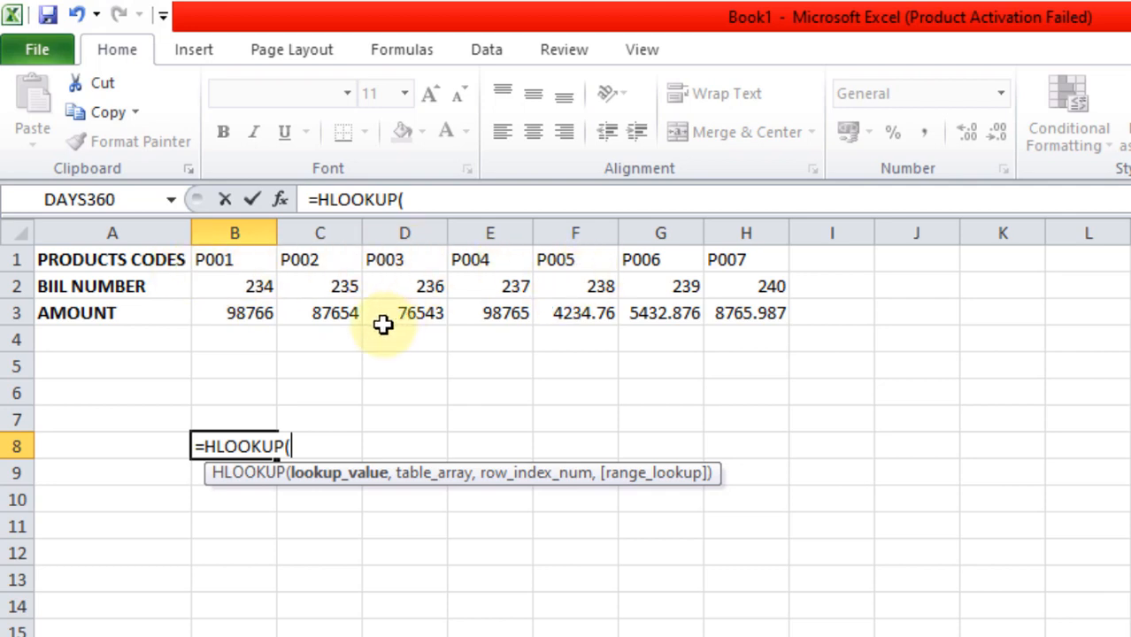
{"action": "type", "text": "\""}
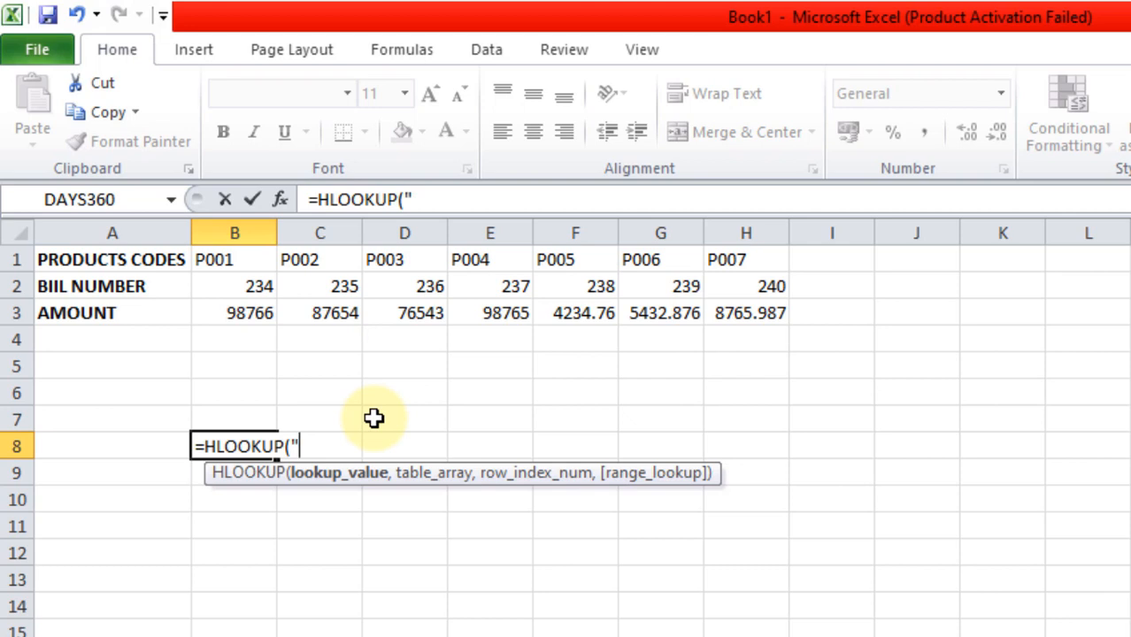
{"action": "type", "text": "P00"}
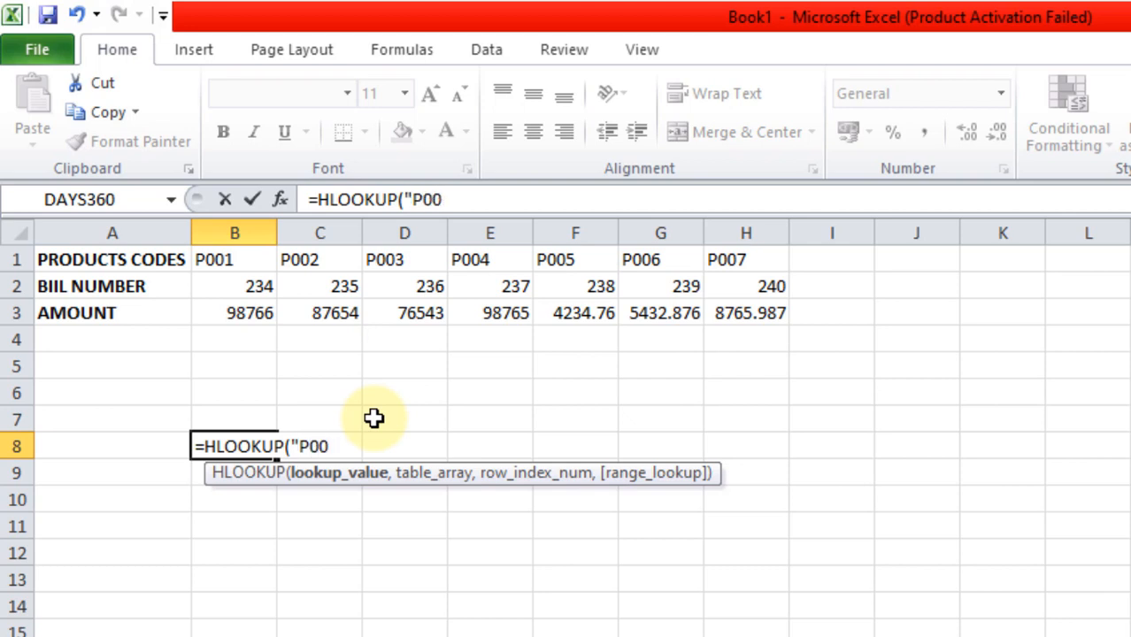
{"action": "type", "text": "2\","}
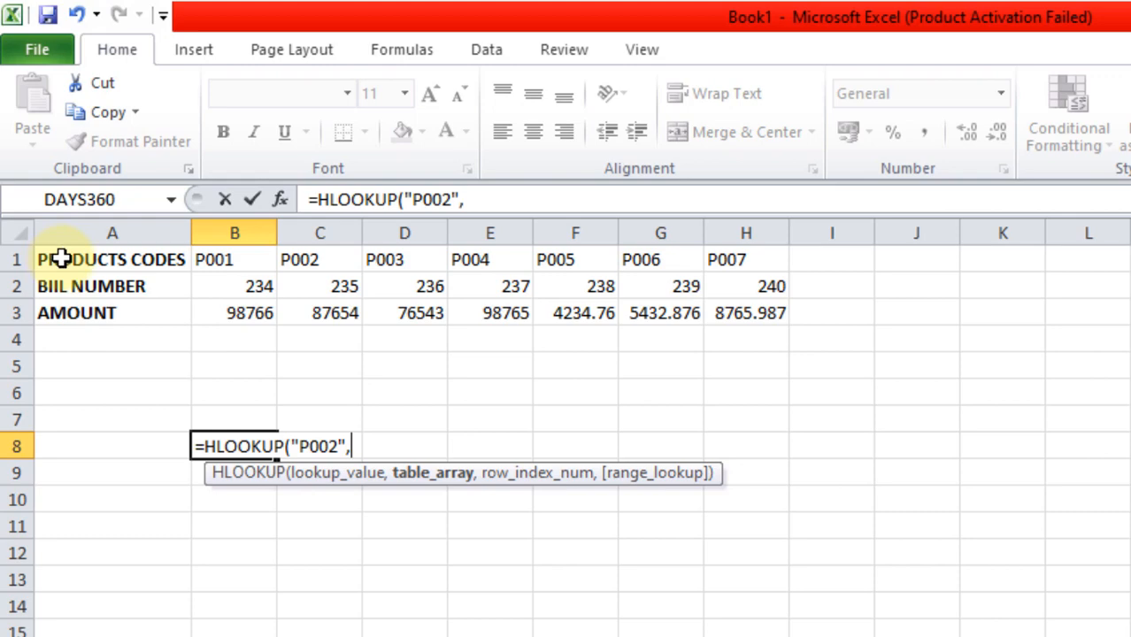
{"action": "left_click_drag", "start_coordinate": [92, 259], "coordinate": [748, 301]}
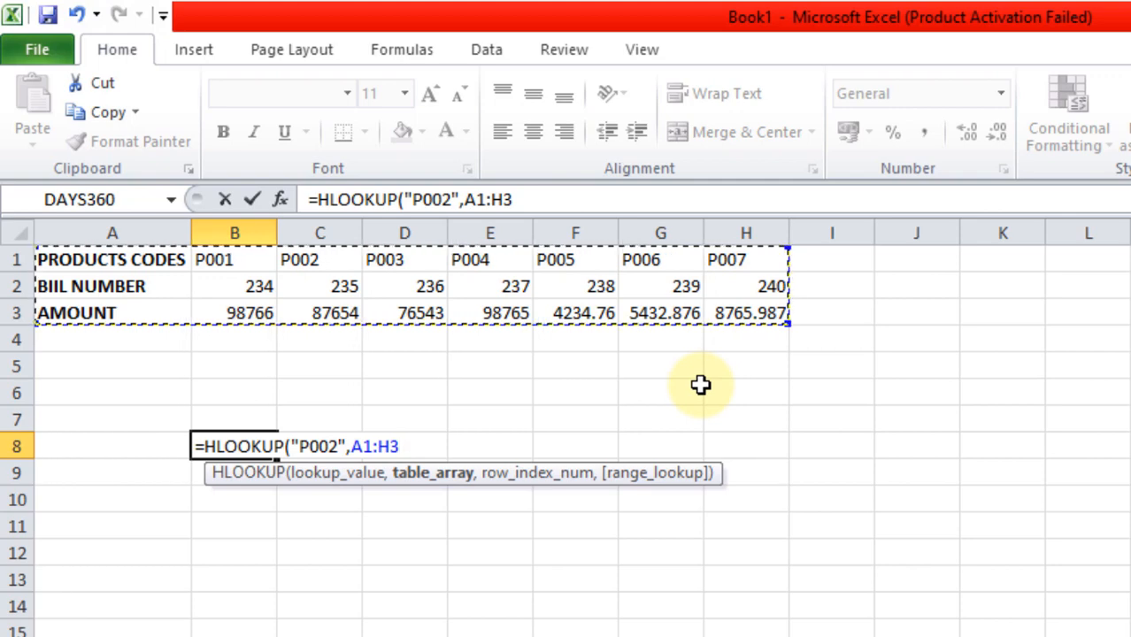
{"action": "type", "text": ","}
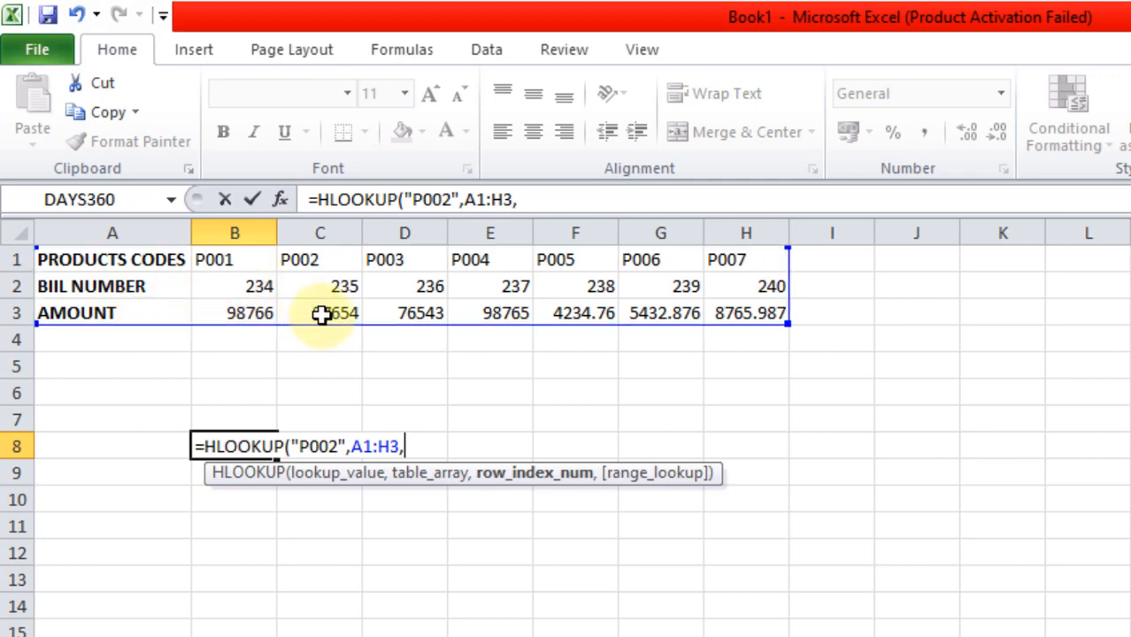
{"action": "type", "text": "3,"}
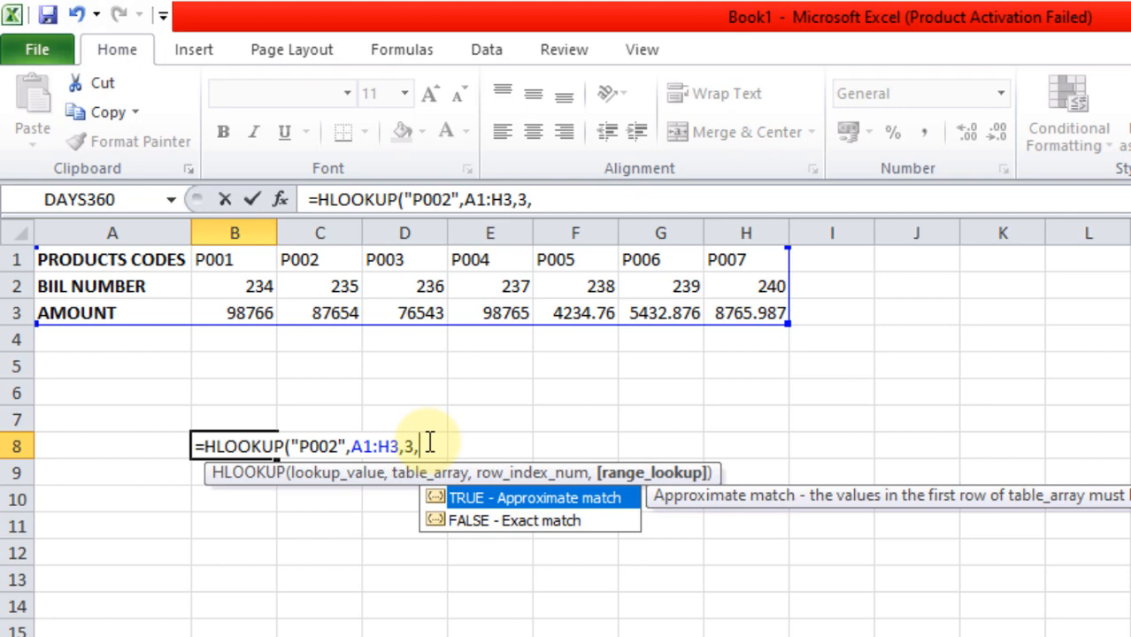
{"action": "type", "text": "0"}
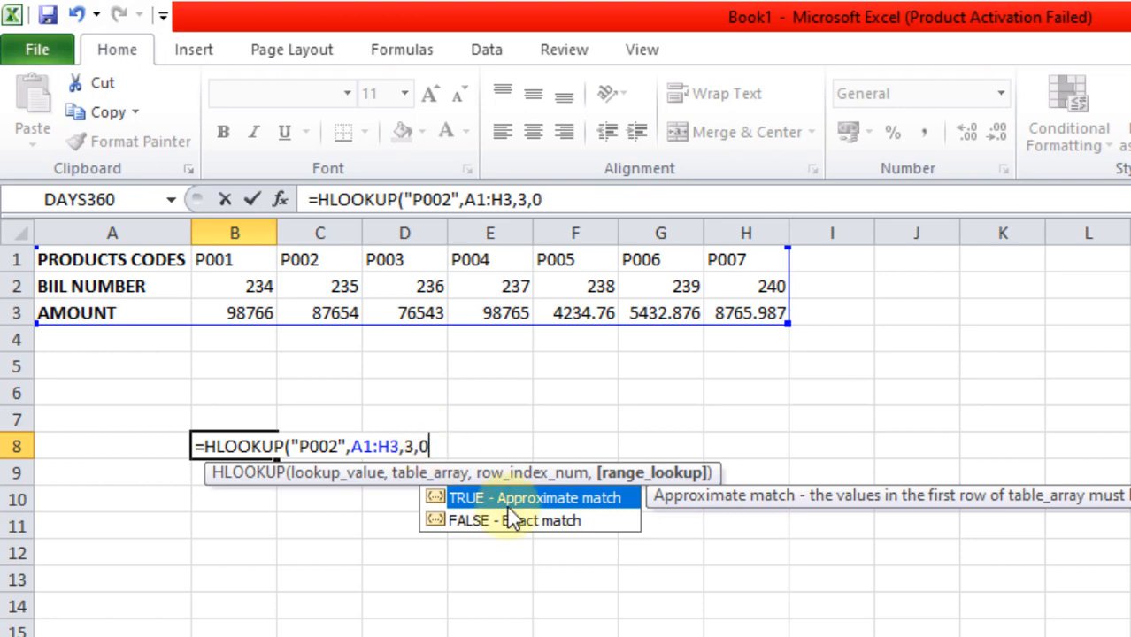
{"action": "type", "text": ")"}
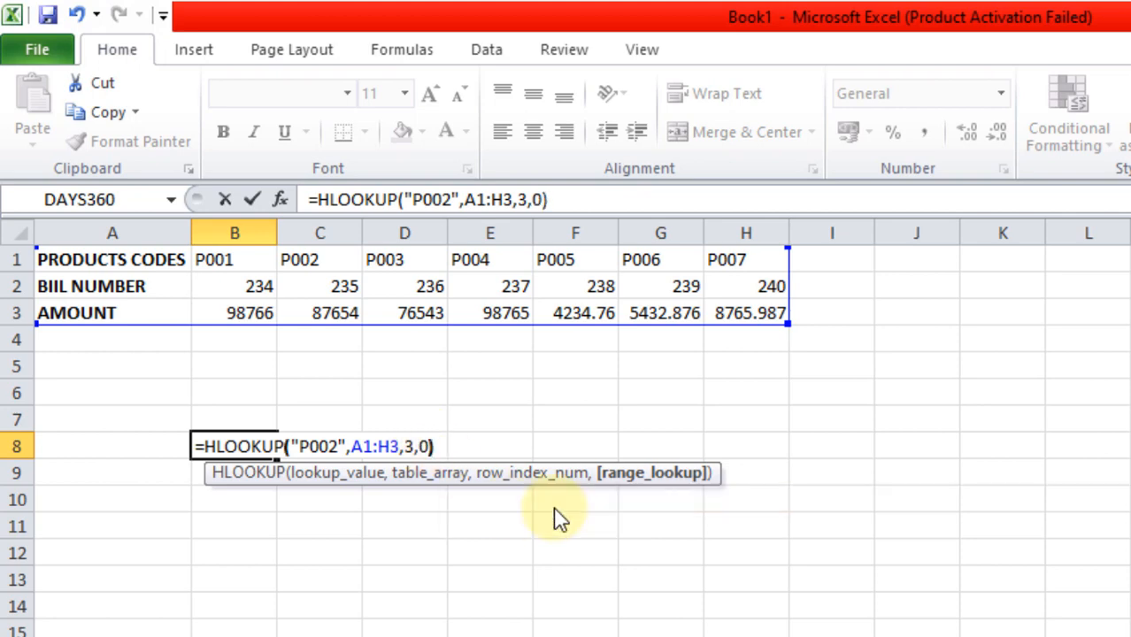
{"action": "key", "text": "Return"}
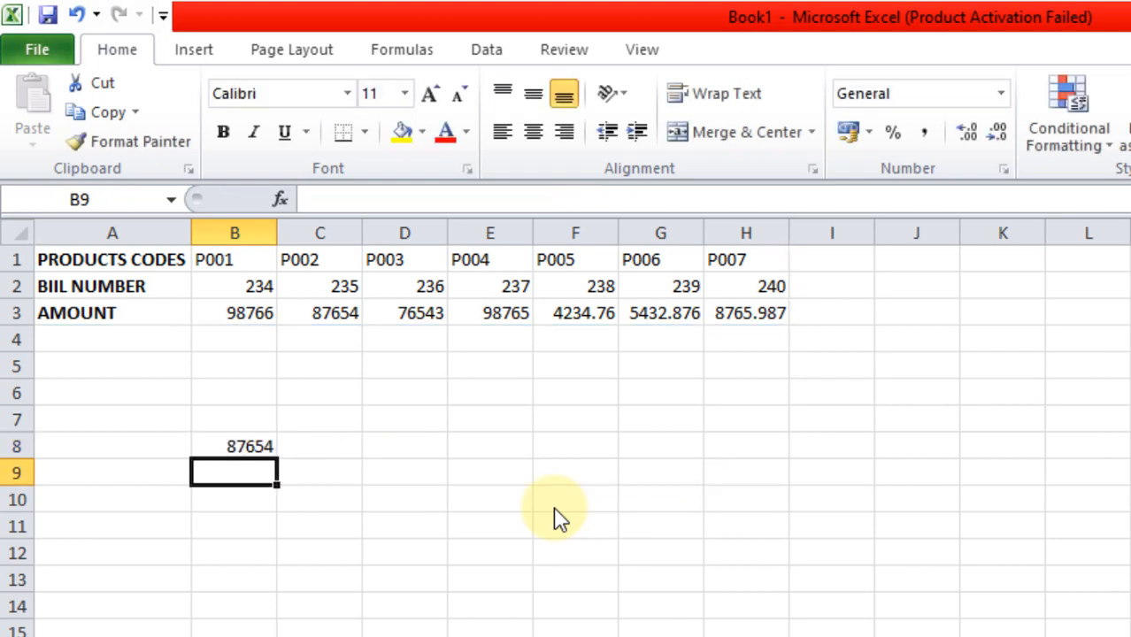
{"action": "left_click", "coordinate": [260, 445]}
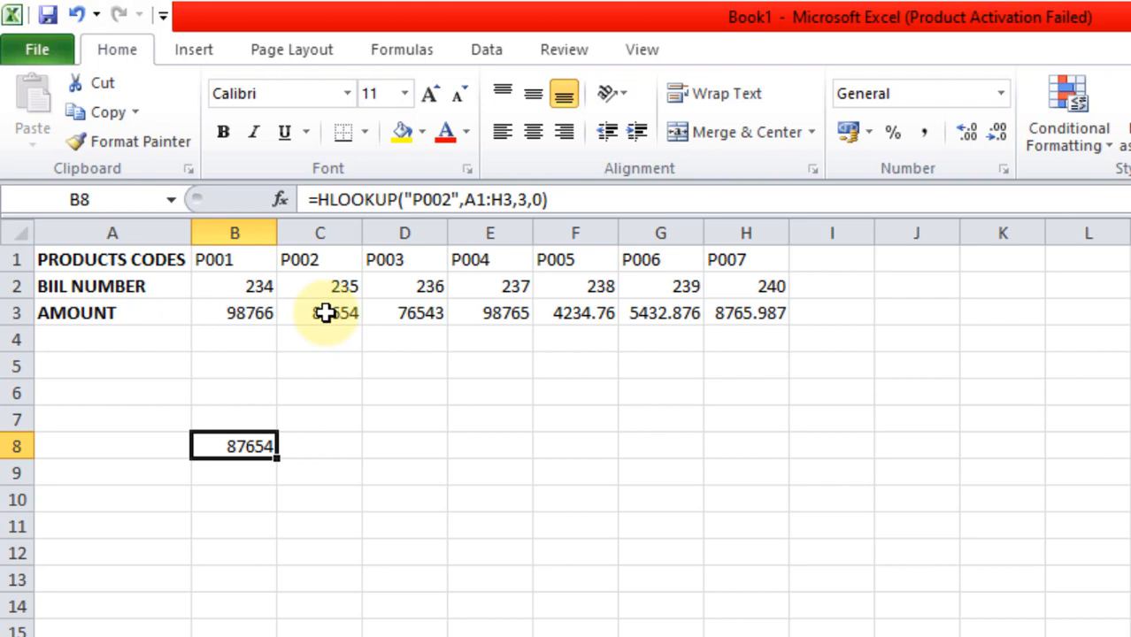
Enter the labels PRODUCT CODE in B10 and AMOUNT in B11 for a lookup block.
{"action": "left_click", "coordinate": [221, 501]}
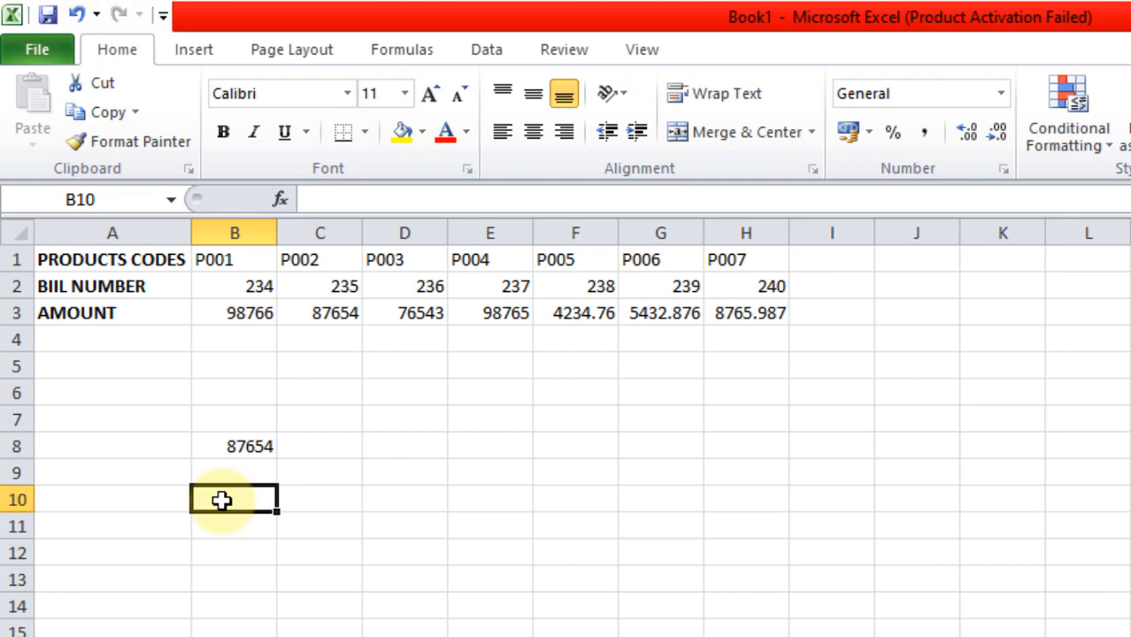
{"action": "type", "text": "PRODUCT"}
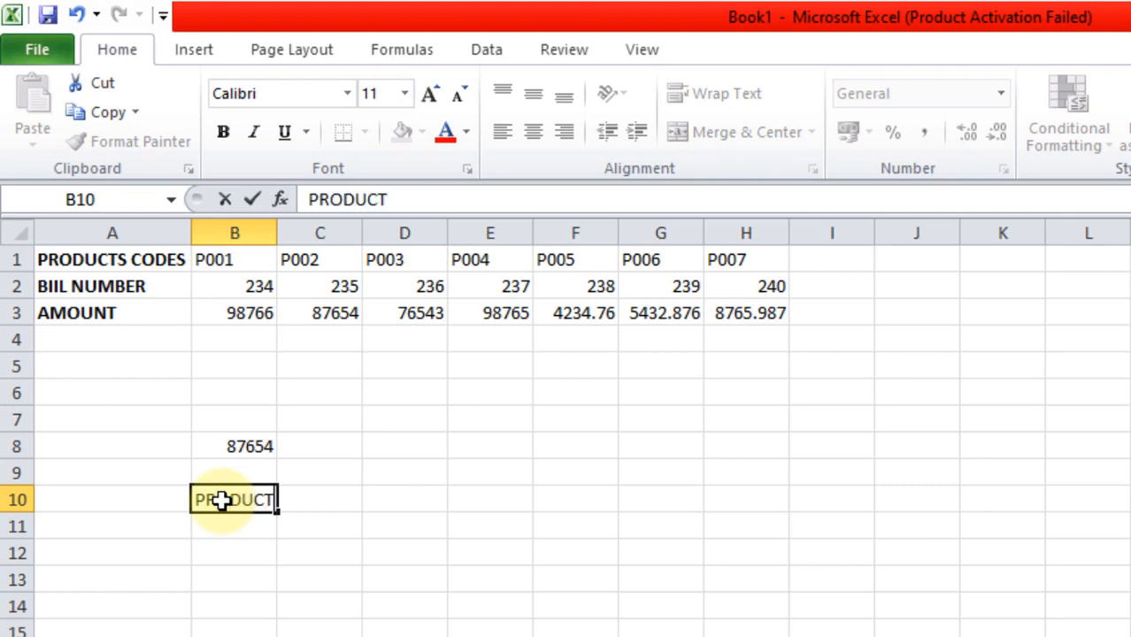
{"action": "type", "text": " CODE"}
{"action": "key", "text": "Return"}
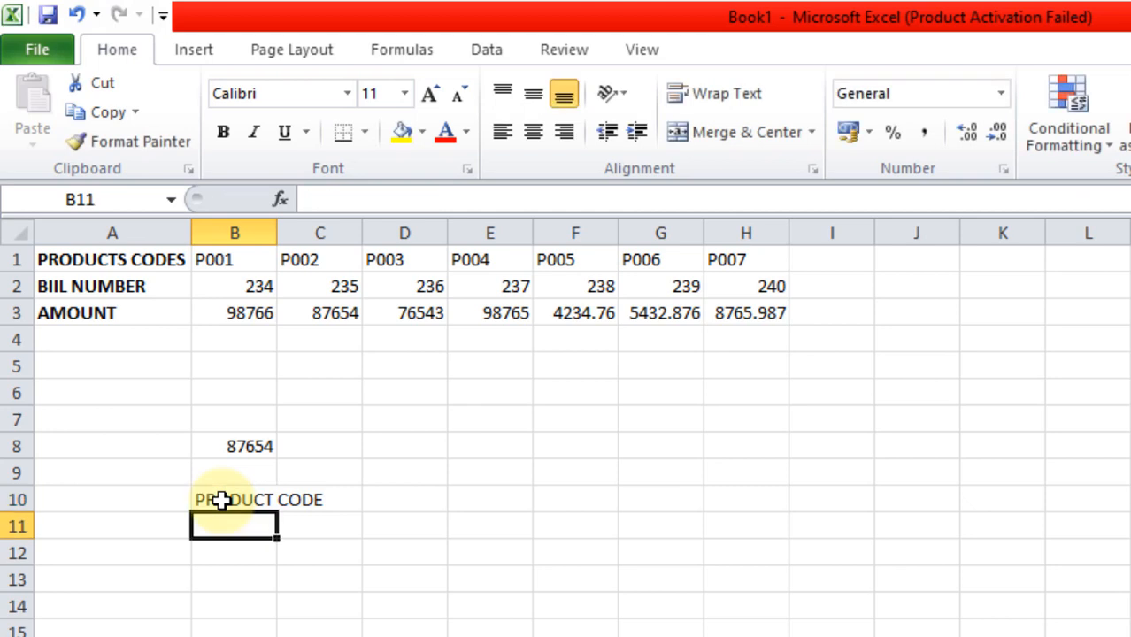
{"action": "type", "text": "AMOU"}
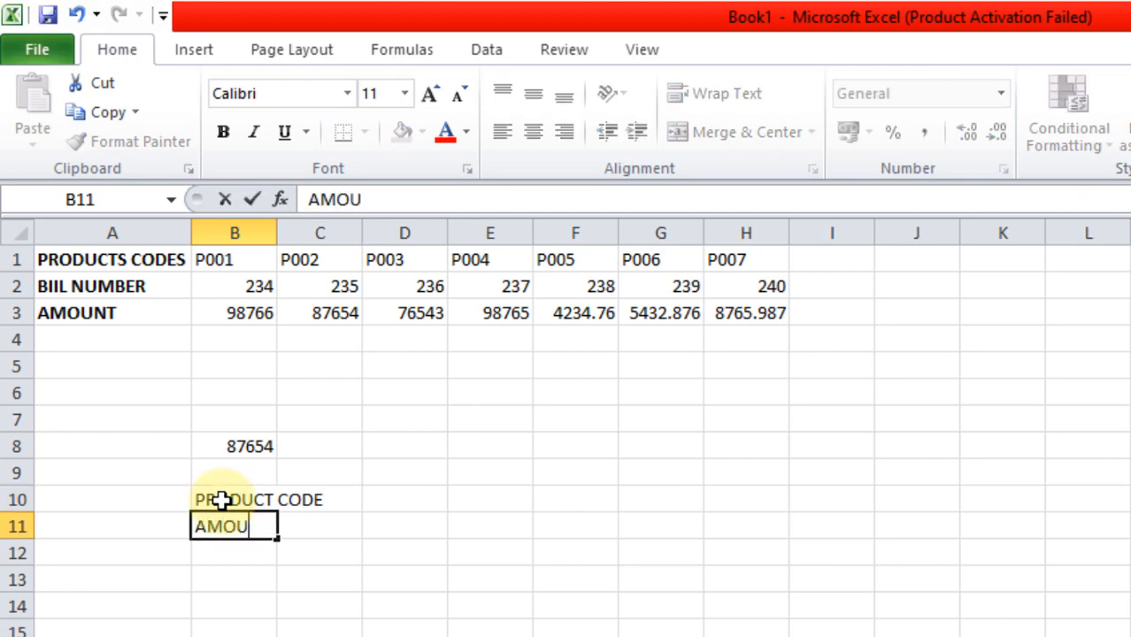
{"action": "type", "text": "NT"}
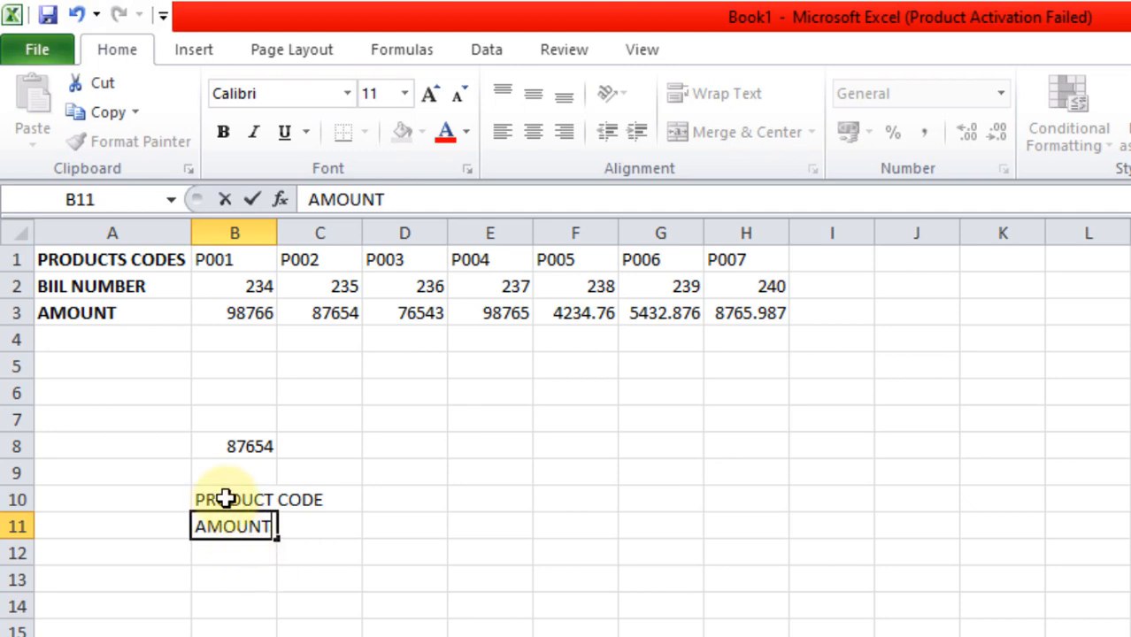
Make the labels in B10:B11 bold and fit the width of column B to its contents.
{"action": "left_click_drag", "start_coordinate": [221, 500], "coordinate": [226, 535]}
{"action": "left_click", "coordinate": [223, 132]}
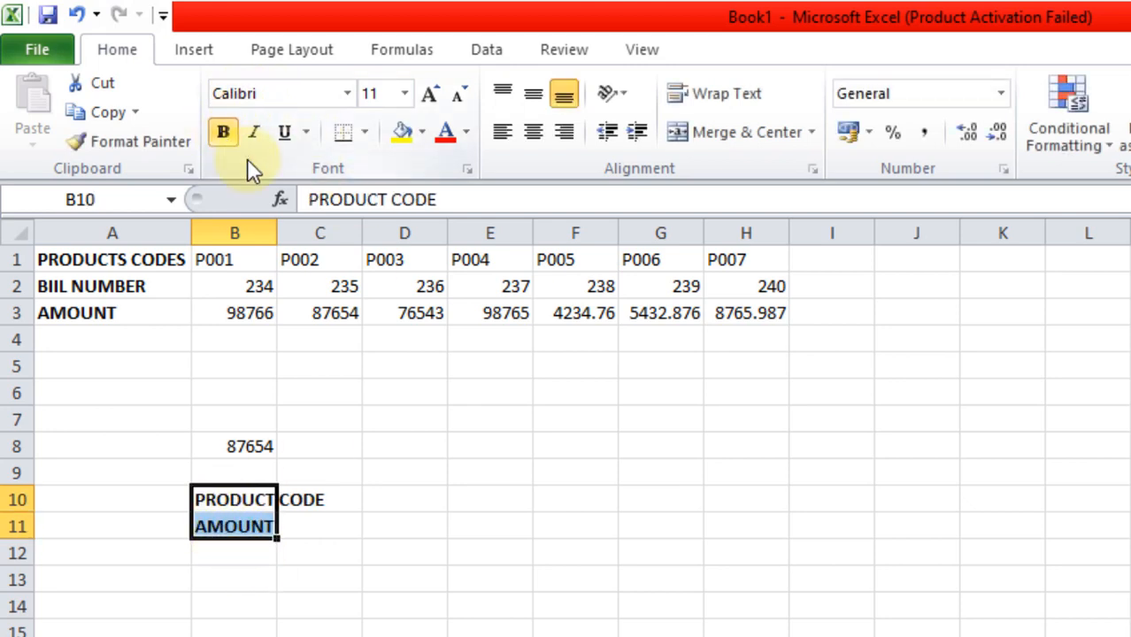
{"action": "double_click", "coordinate": [273, 223]}
{"action": "left_click", "coordinate": [367, 585]}
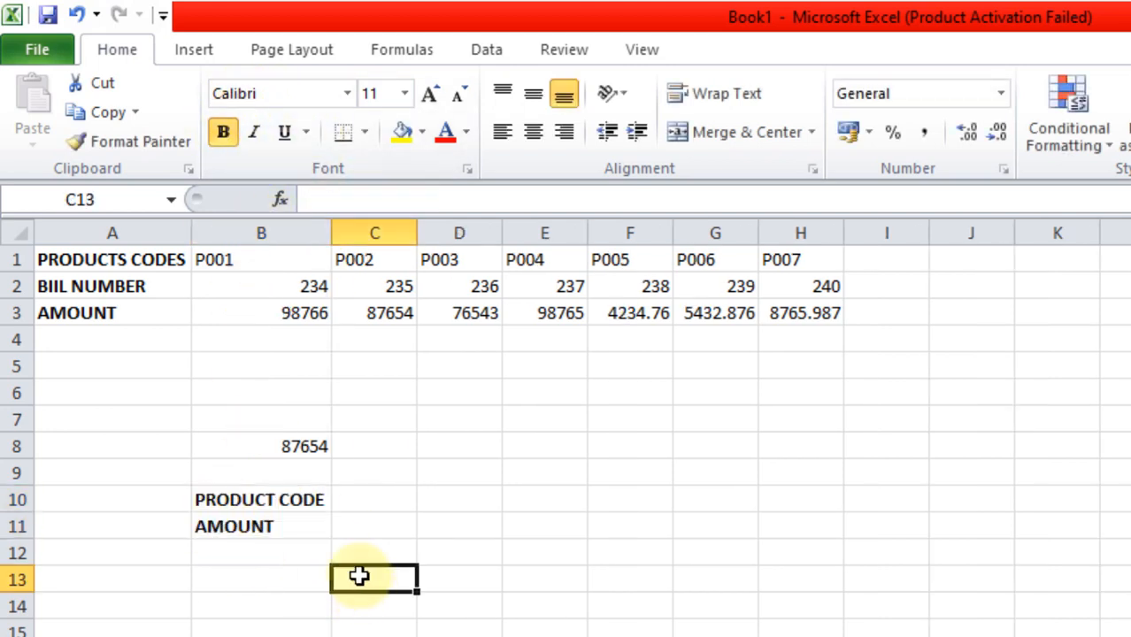
Enter =HLOOKUP(C10,A1:H3,3,0) in C11 so the amount follows the product code in C10, and reselect the formula cell.
{"action": "left_click", "coordinate": [381, 525]}
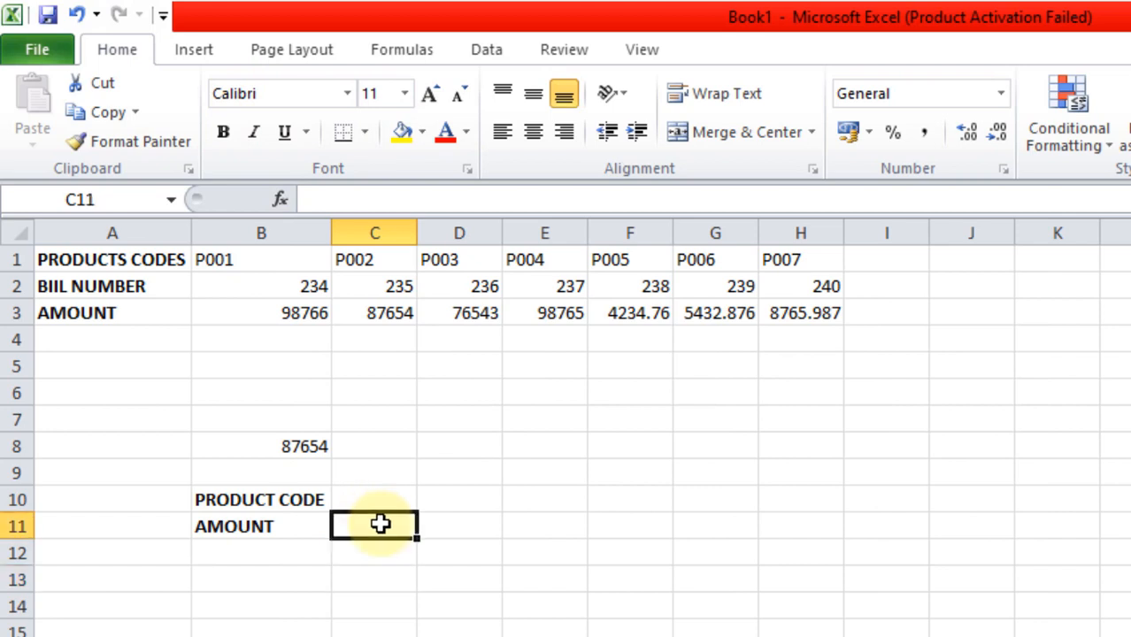
{"action": "type", "text": "="}
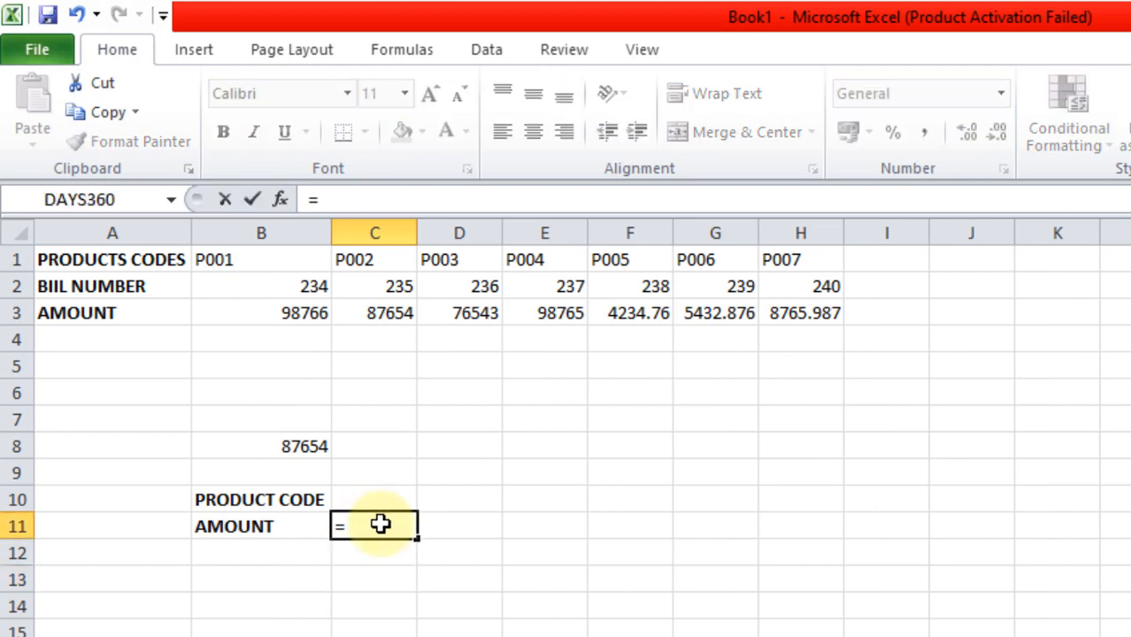
{"action": "type", "text": "HLOOKUP"}
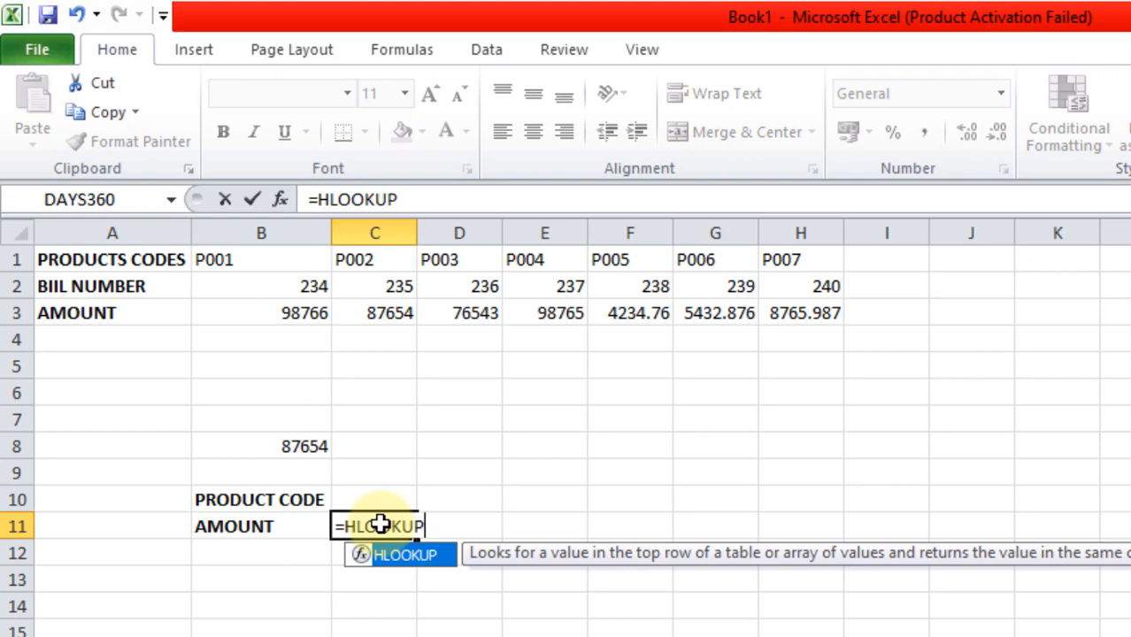
{"action": "type", "text": "("}
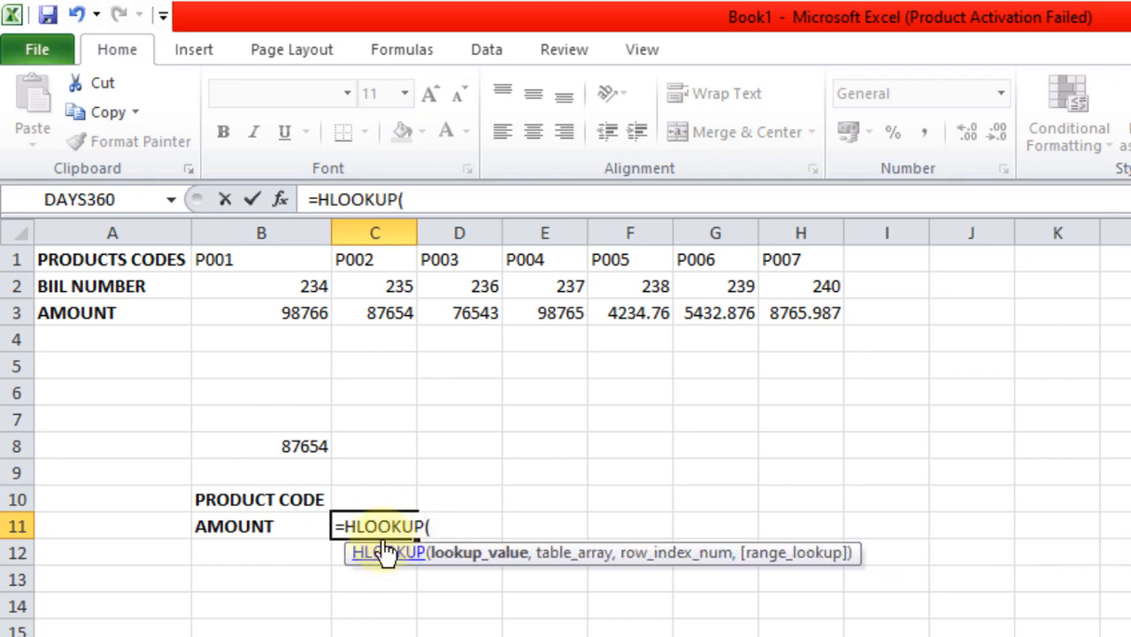
{"action": "left_click", "coordinate": [359, 497]}
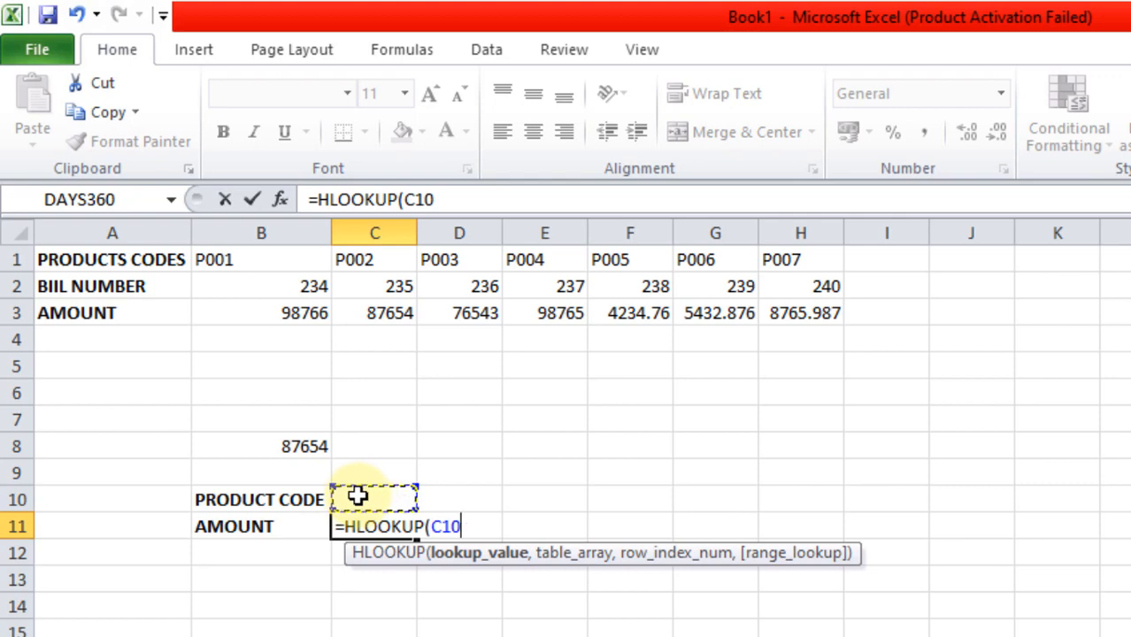
{"action": "type", "text": ","}
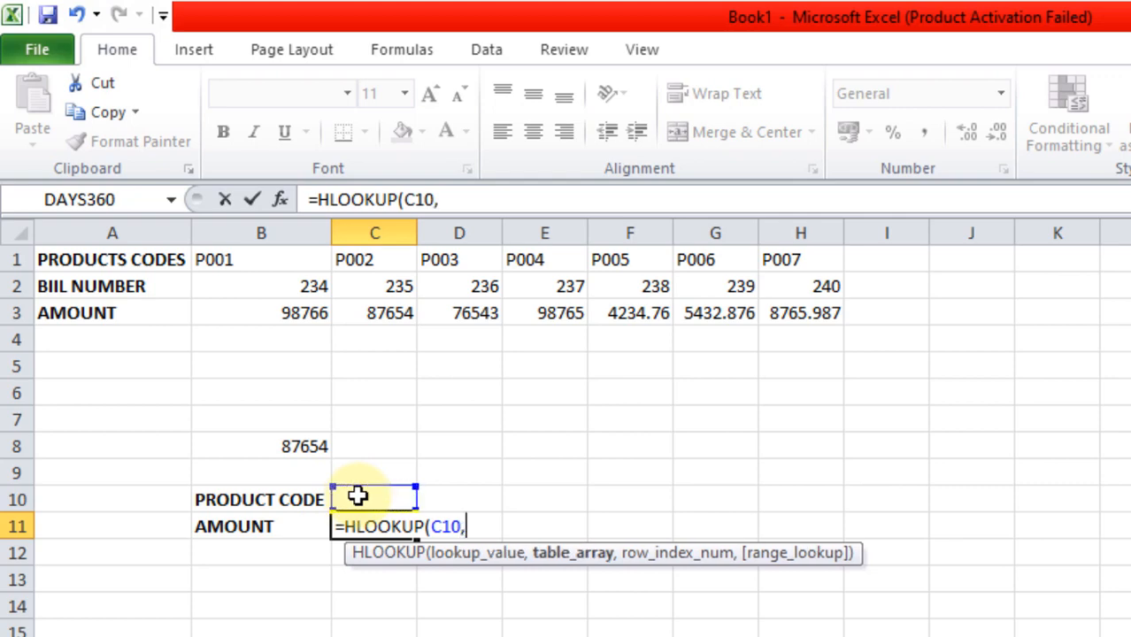
{"action": "left_click_drag", "start_coordinate": [124, 260], "coordinate": [815, 318]}
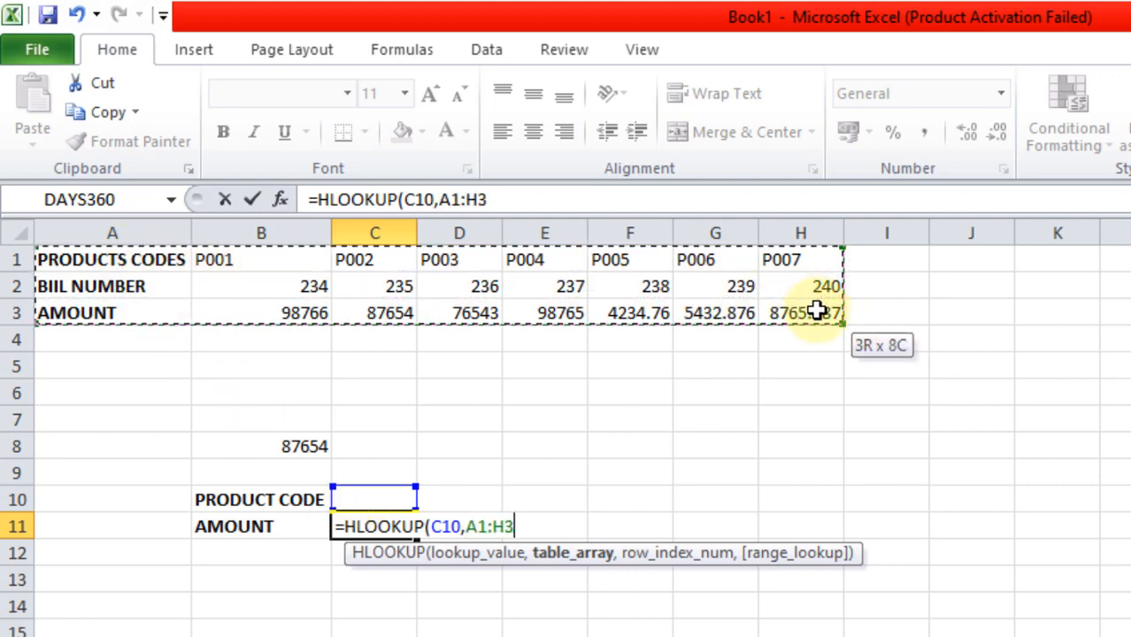
{"action": "type", "text": ","}
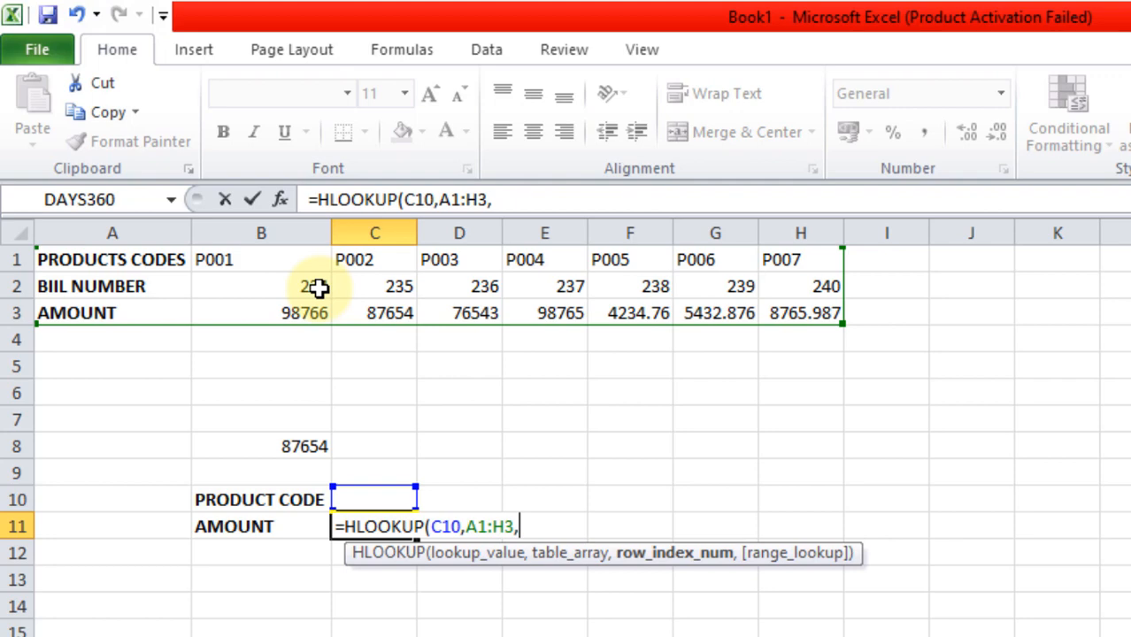
{"action": "type", "text": "3,0"}
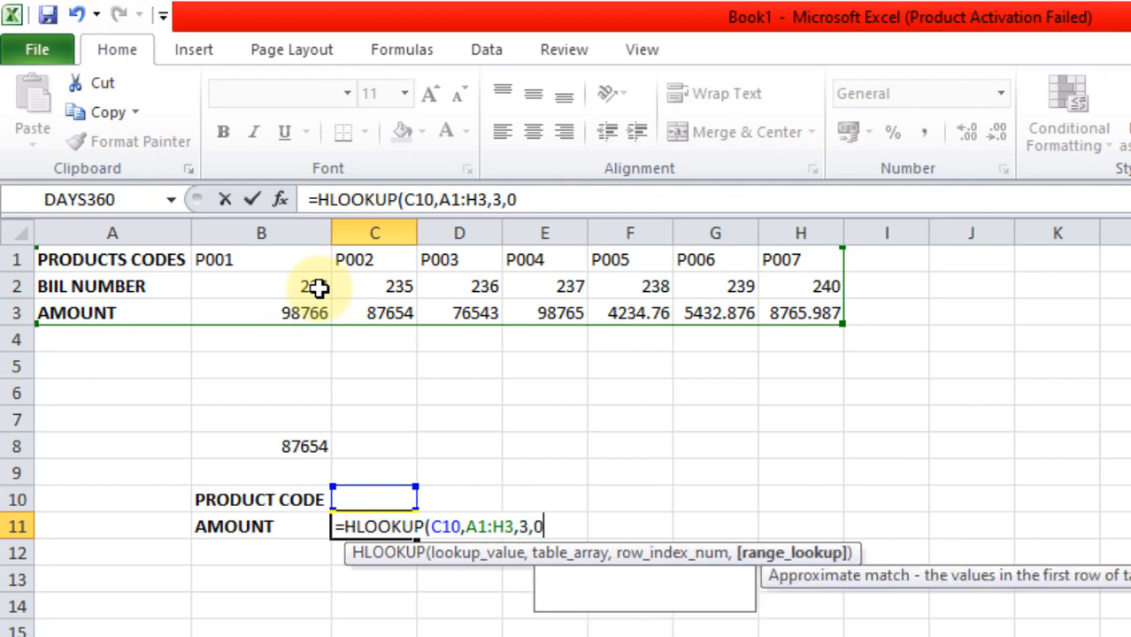
{"action": "type", "text": ")"}
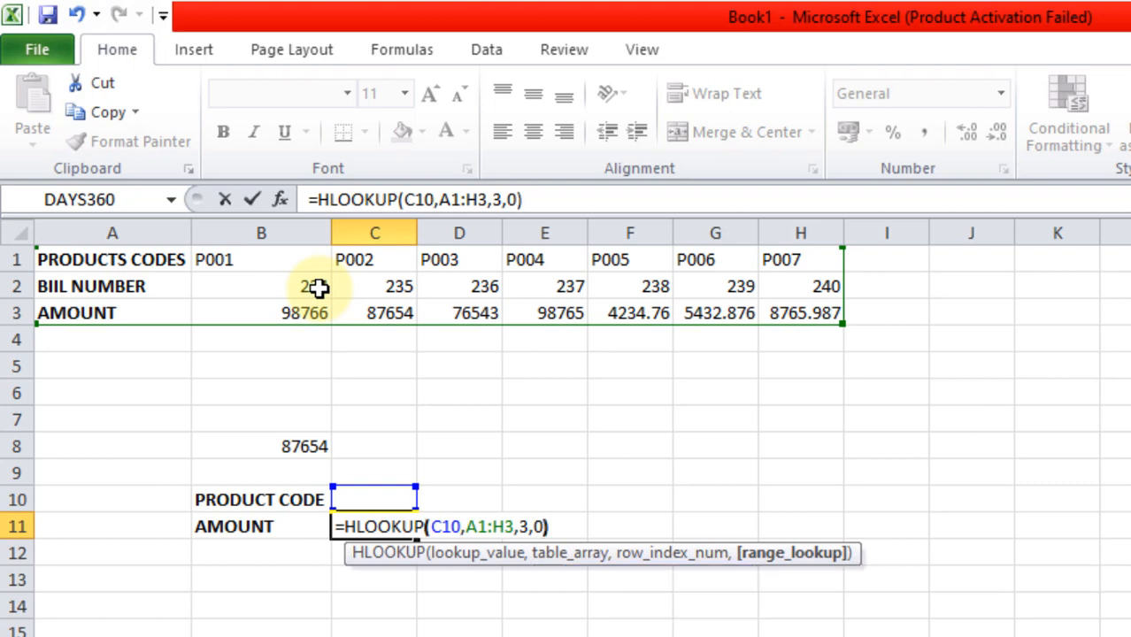
{"action": "key", "text": "Return"}
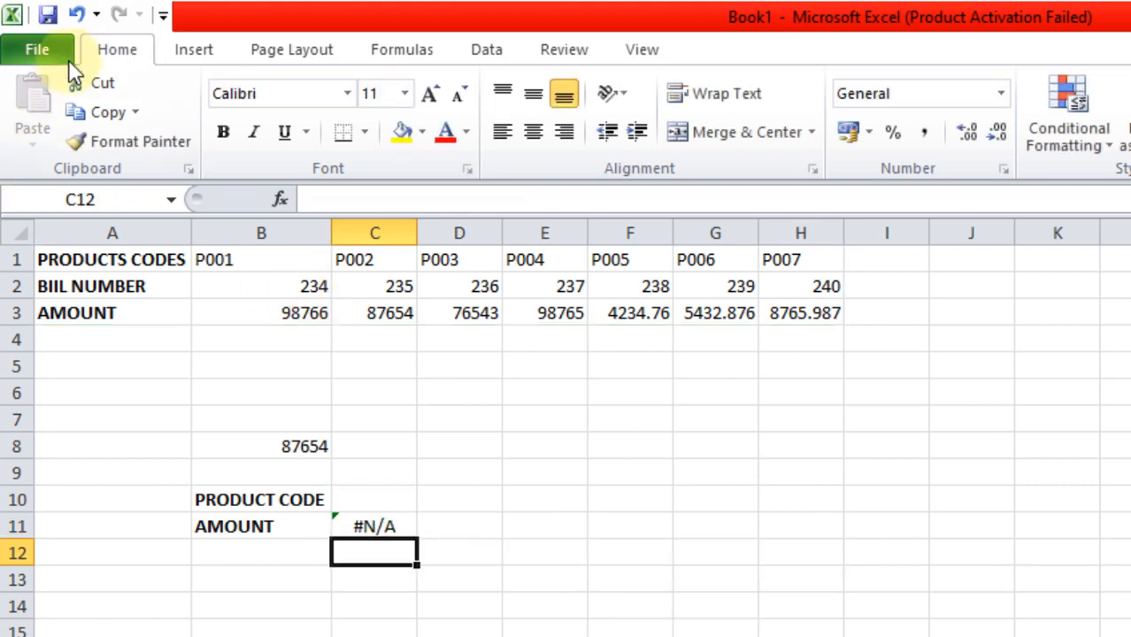
{"action": "left_click", "coordinate": [394, 523]}
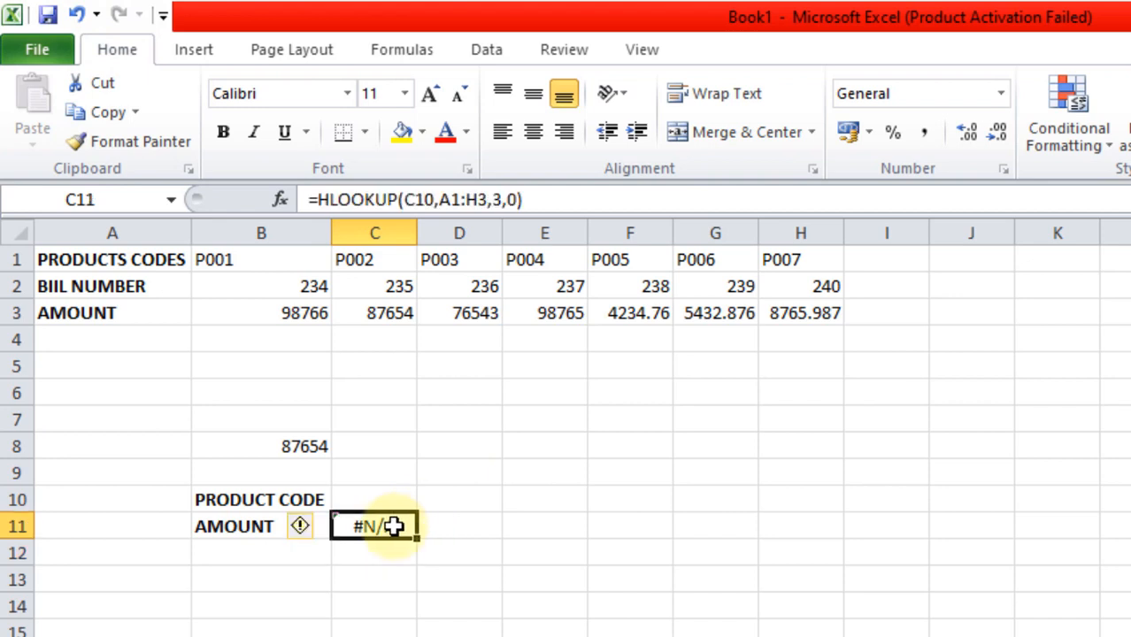
Enter the product code P006 in C10 as the lookup value.
{"action": "left_click", "coordinate": [359, 497]}
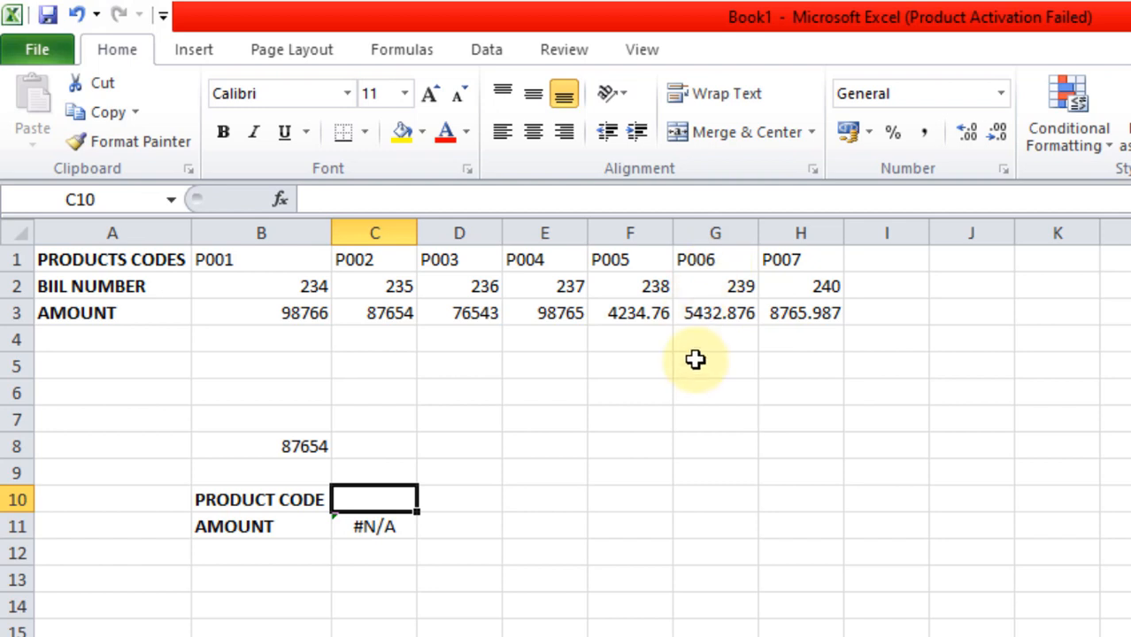
{"action": "type", "text": "P006"}
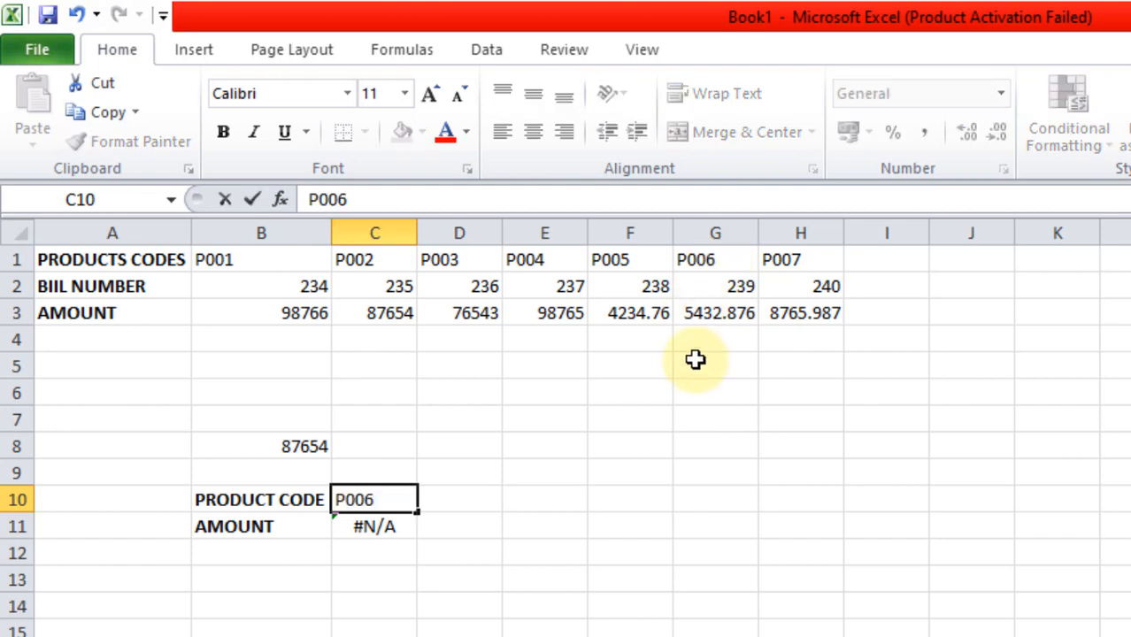
{"action": "key", "text": "Return"}
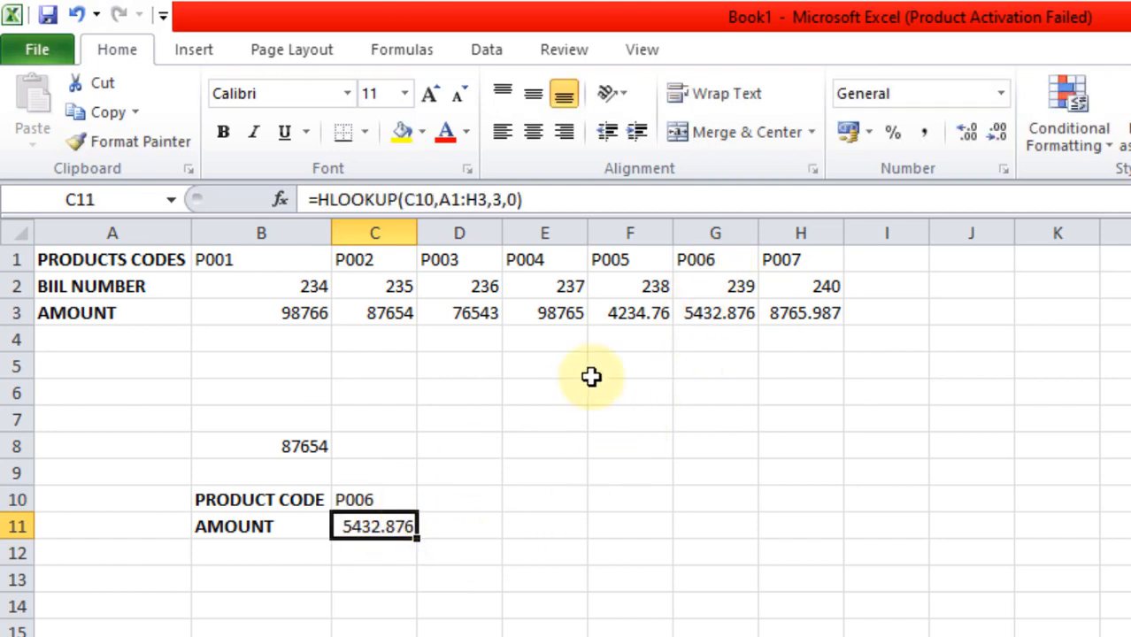
Compare the looked-up amount in C11 with the P006 entry in the table, checking the product code and amount cells.
{"action": "left_click", "coordinate": [720, 263]}
{"action": "left_click", "coordinate": [719, 310]}
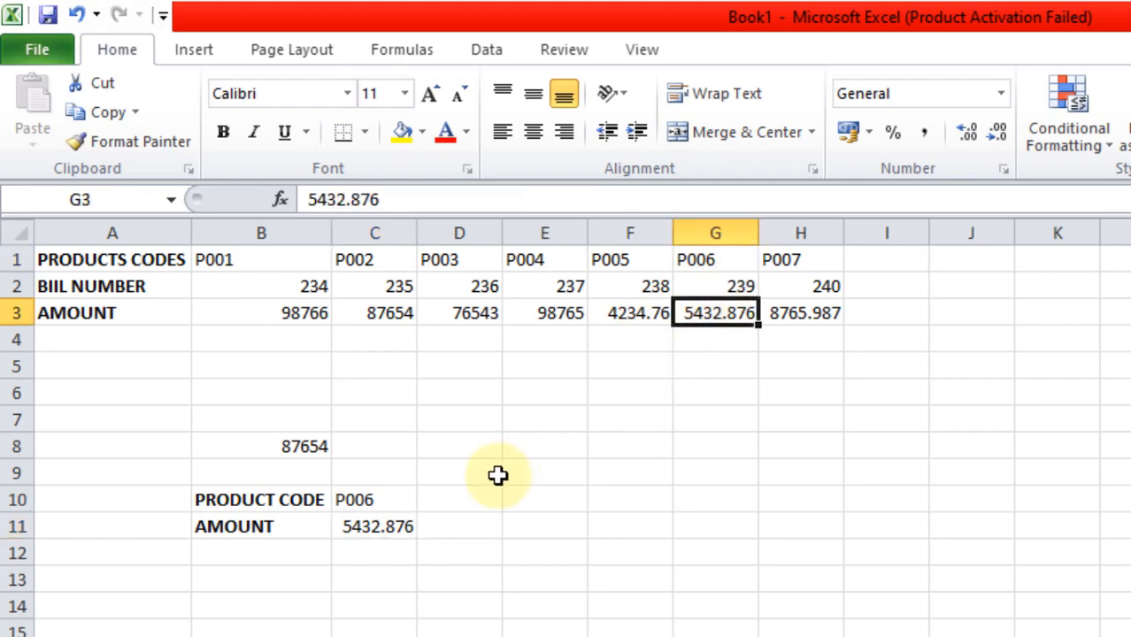
{"action": "left_click", "coordinate": [387, 528]}
{"action": "left_click", "coordinate": [374, 499]}
{"action": "left_click", "coordinate": [386, 524]}
{"action": "left_click", "coordinate": [373, 503]}
{"action": "left_click", "coordinate": [370, 521]}
{"action": "left_click", "coordinate": [292, 502]}
{"action": "left_click", "coordinate": [352, 524]}
{"action": "left_click", "coordinate": [290, 523]}
{"action": "left_click", "coordinate": [278, 497]}
{"action": "left_click", "coordinate": [354, 522]}
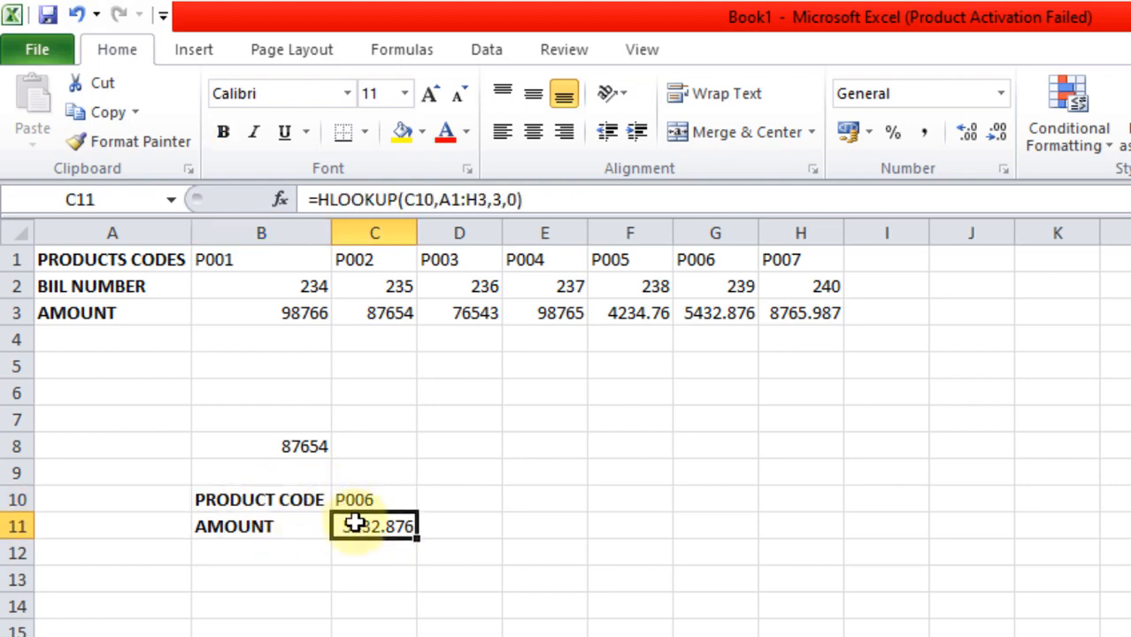